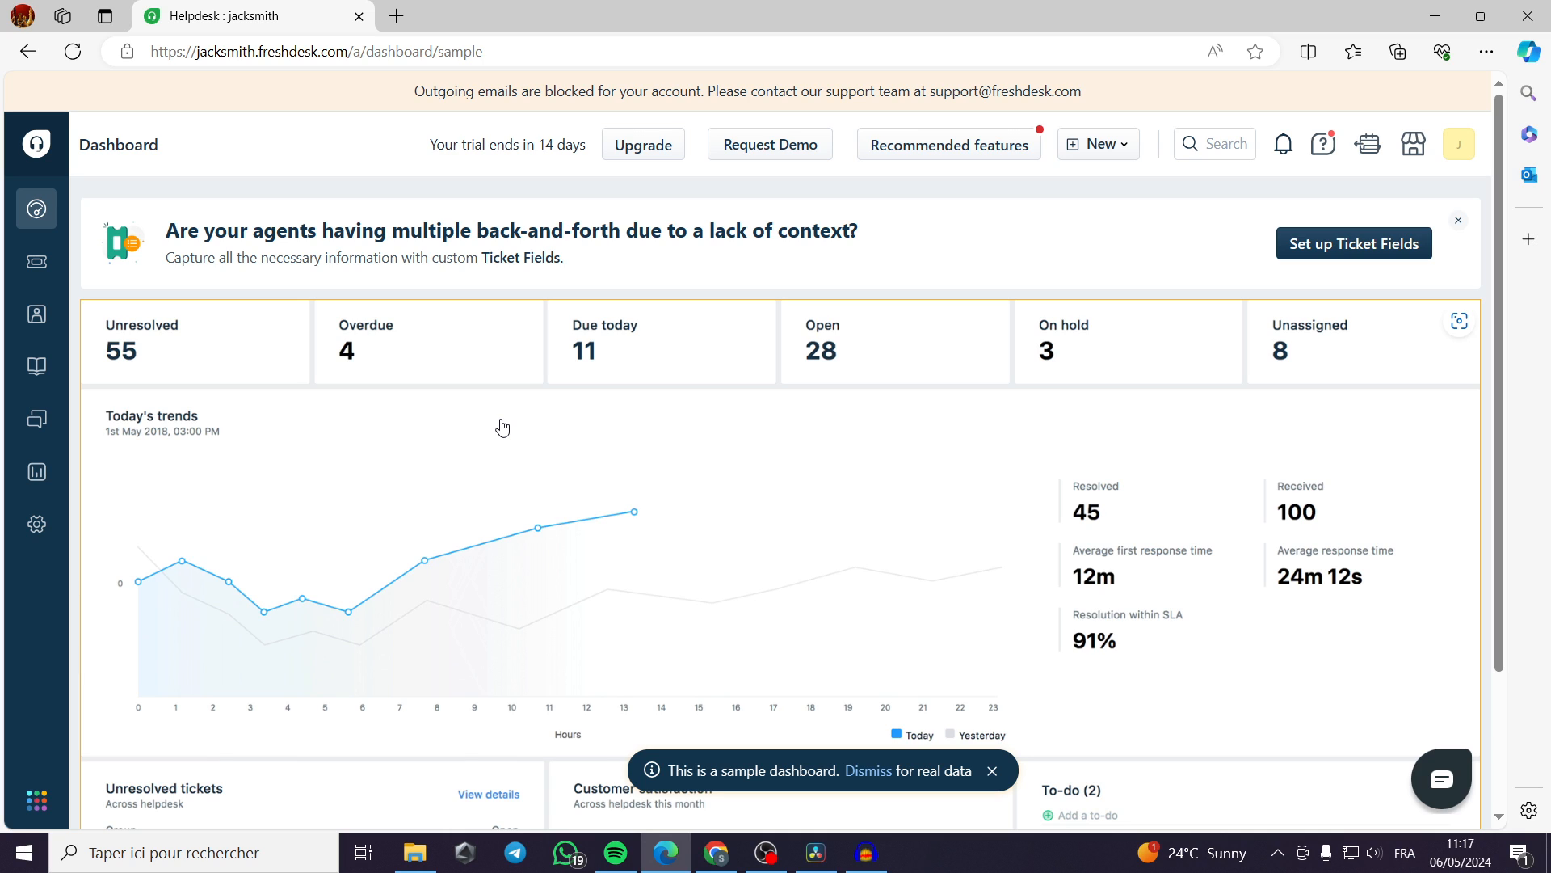
Review the sample dashboard's ticket metrics, today's trends, unresolved tickets, customer satisfaction and to-do sections.
scroll(502, 428, down, 2)
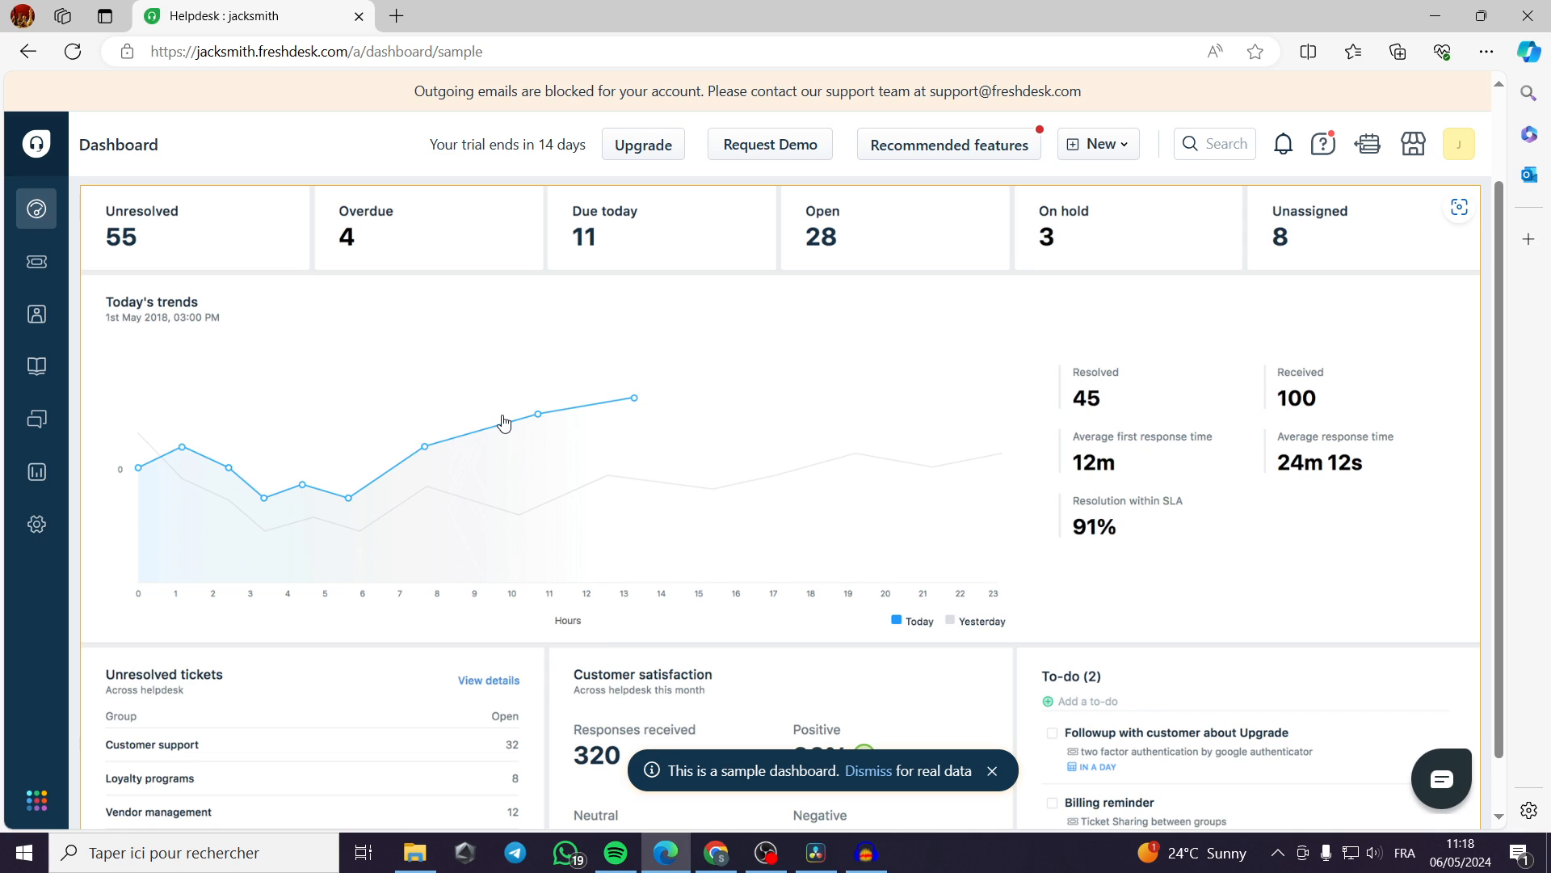
scroll(503, 421, up, 2)
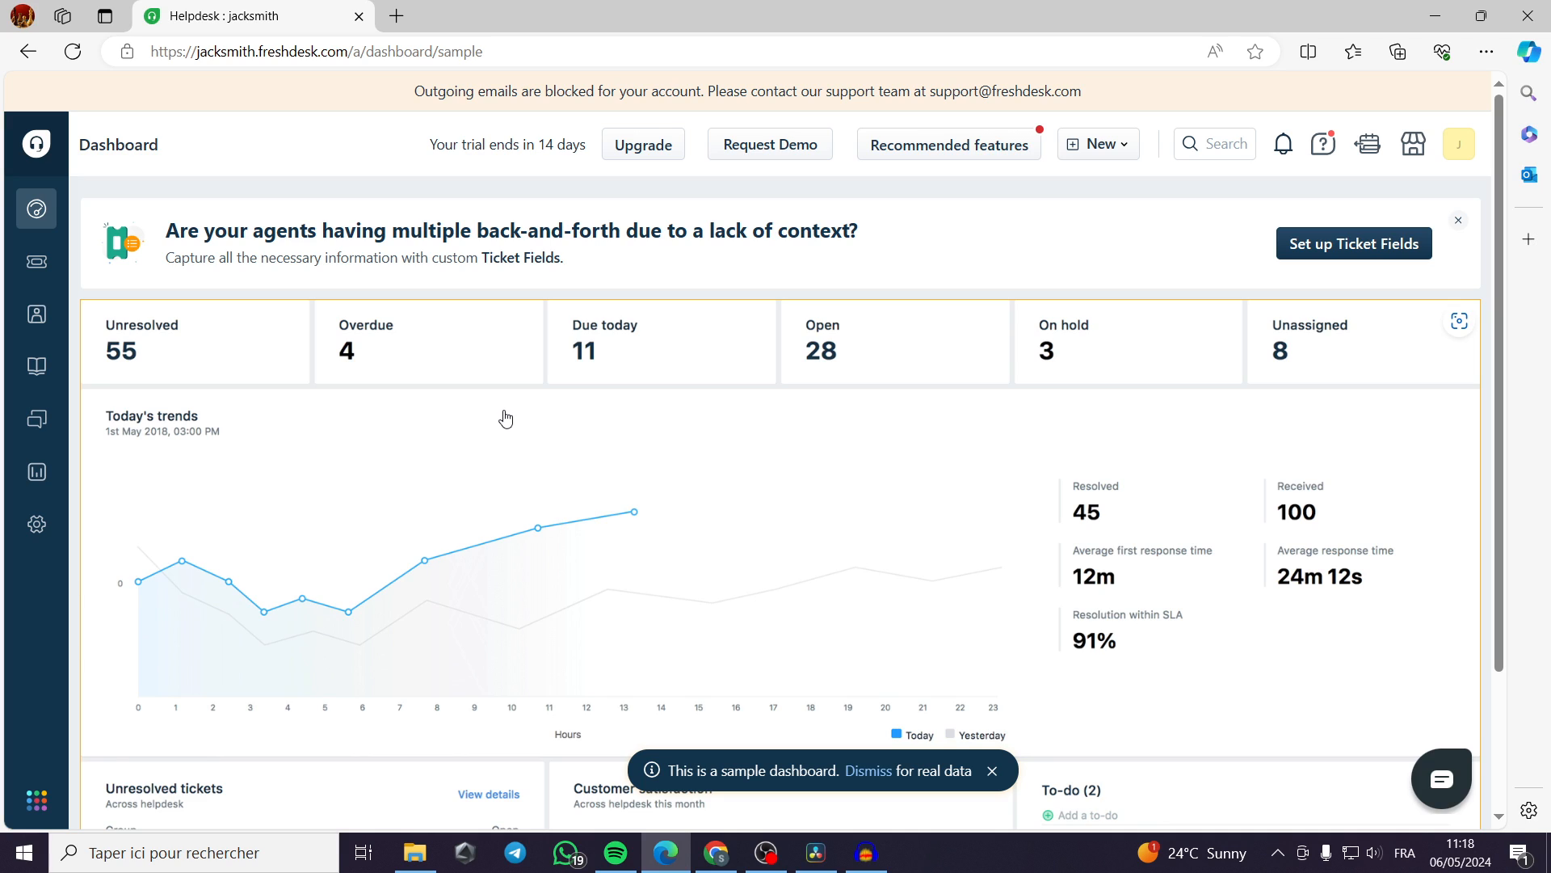
scroll(503, 416, down, 3)
scroll(503, 416, up, 3)
scroll(1002, 400, down, 2)
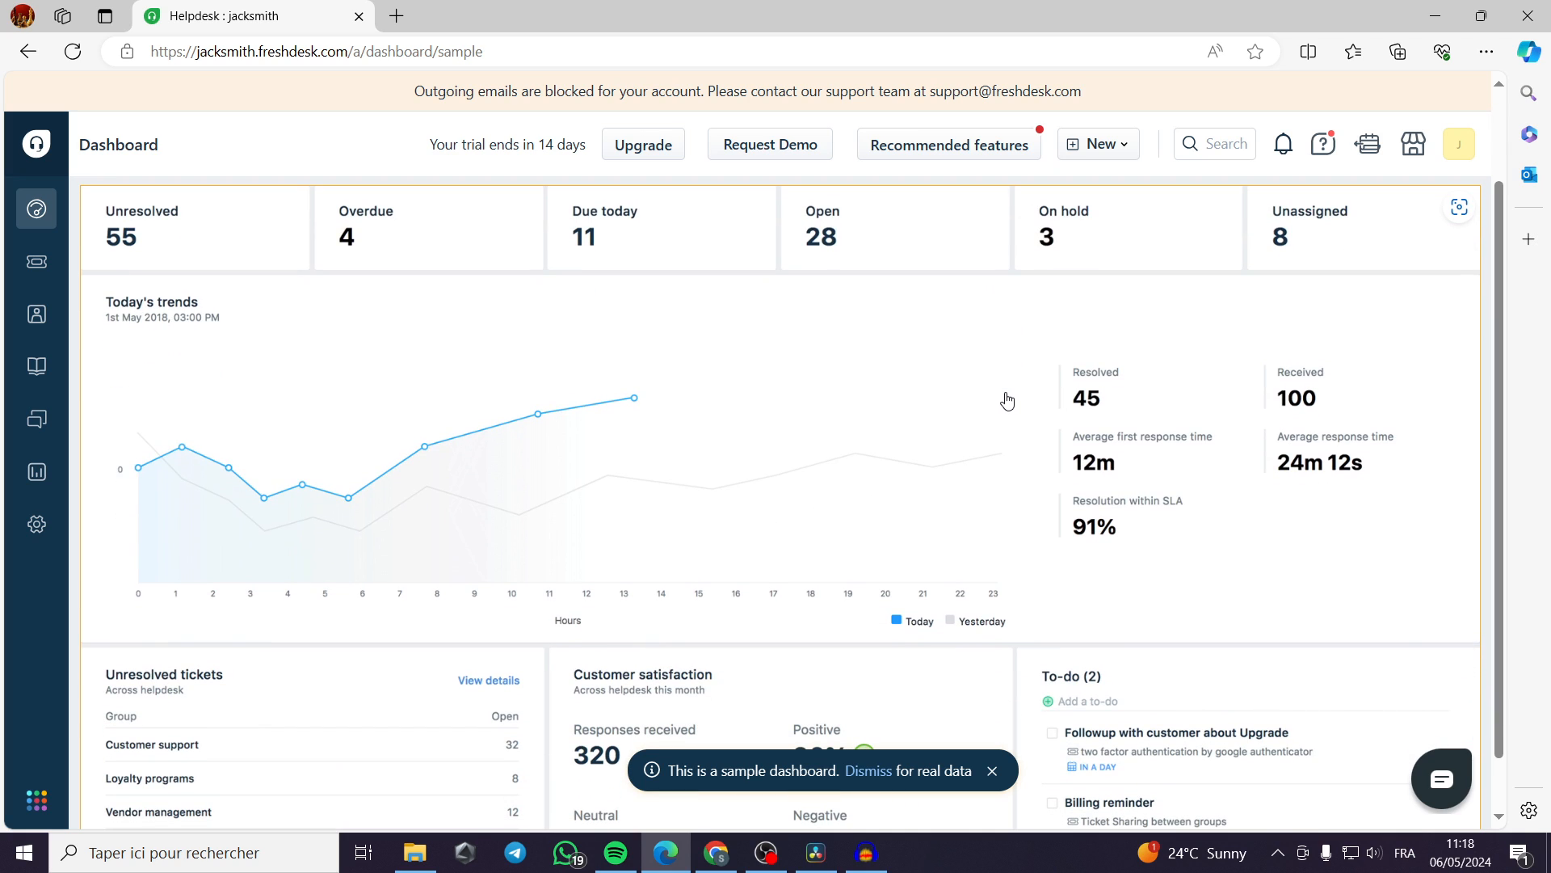
scroll(827, 409, up, 2)
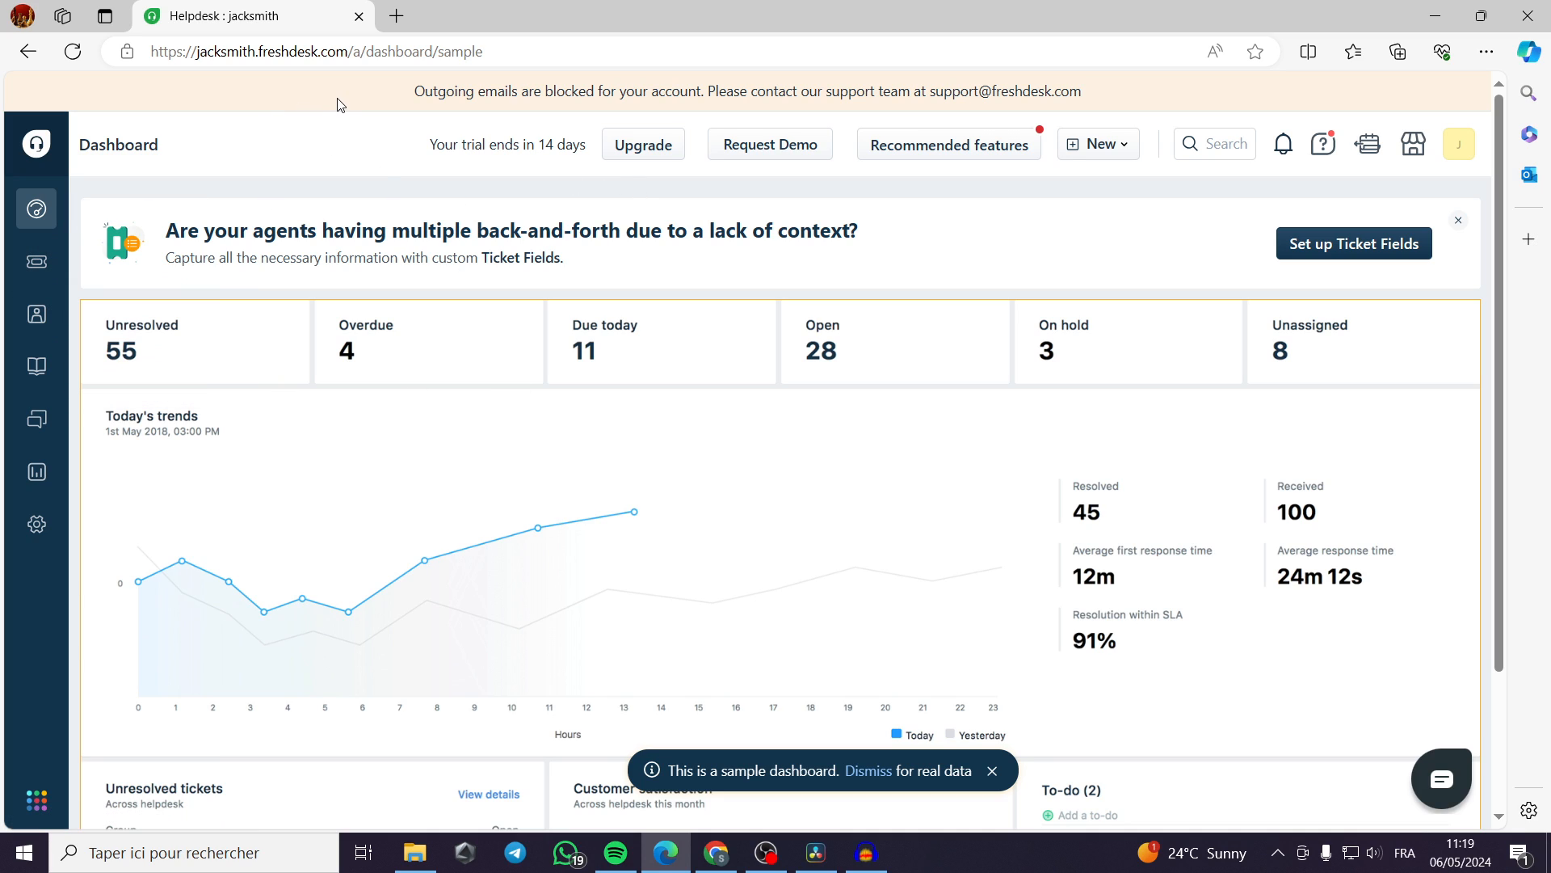
Open the "Received a broken TV" ticket from the list of all tickets and examine the order number line in its message.
click(38, 273)
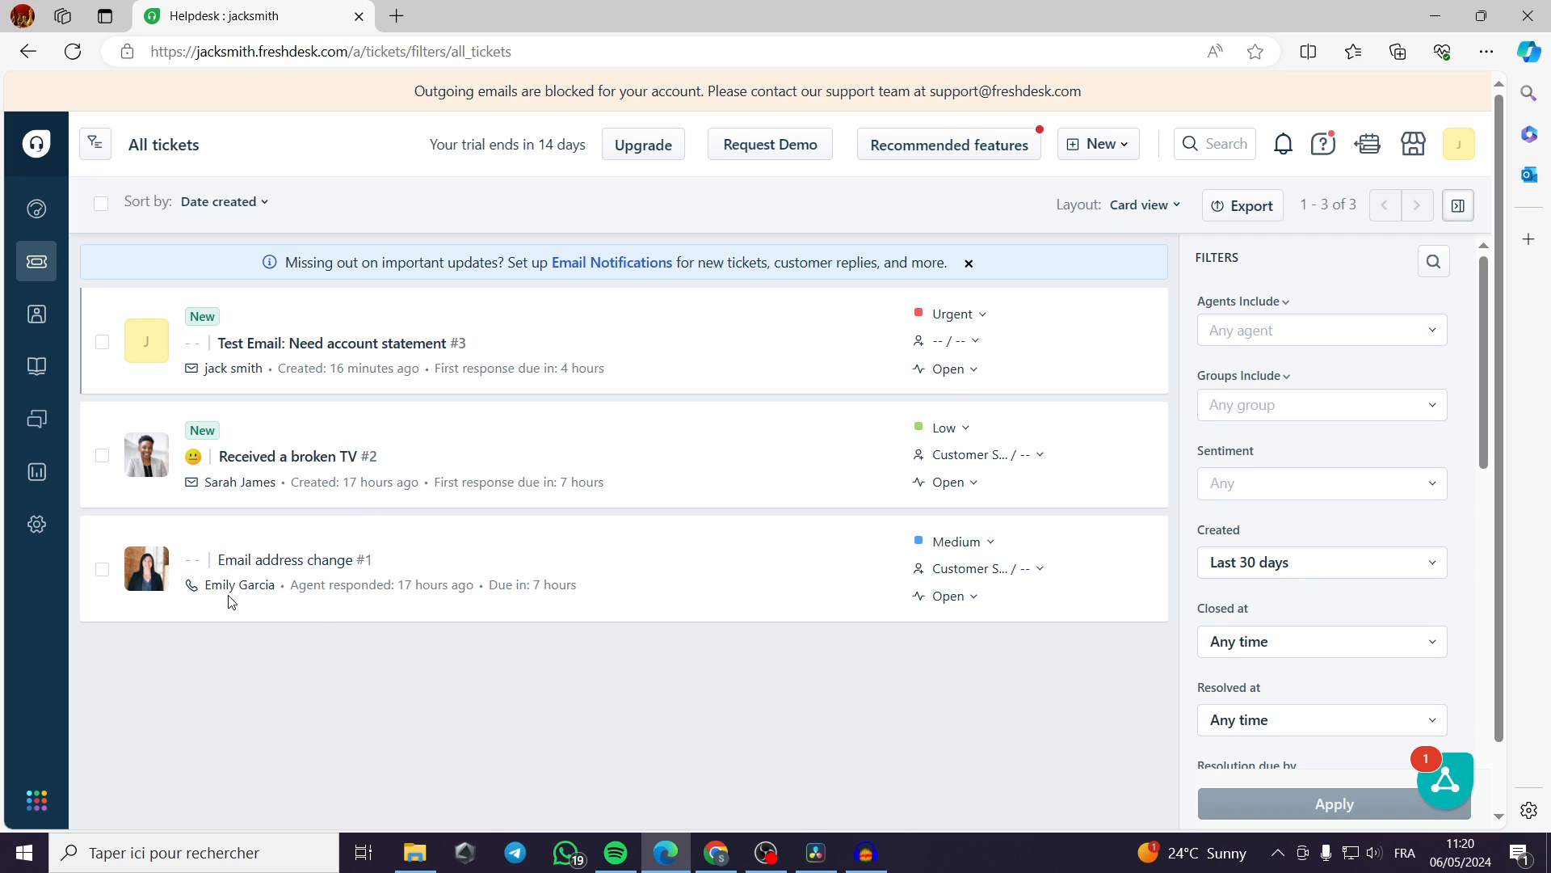
mouse_move(231, 596)
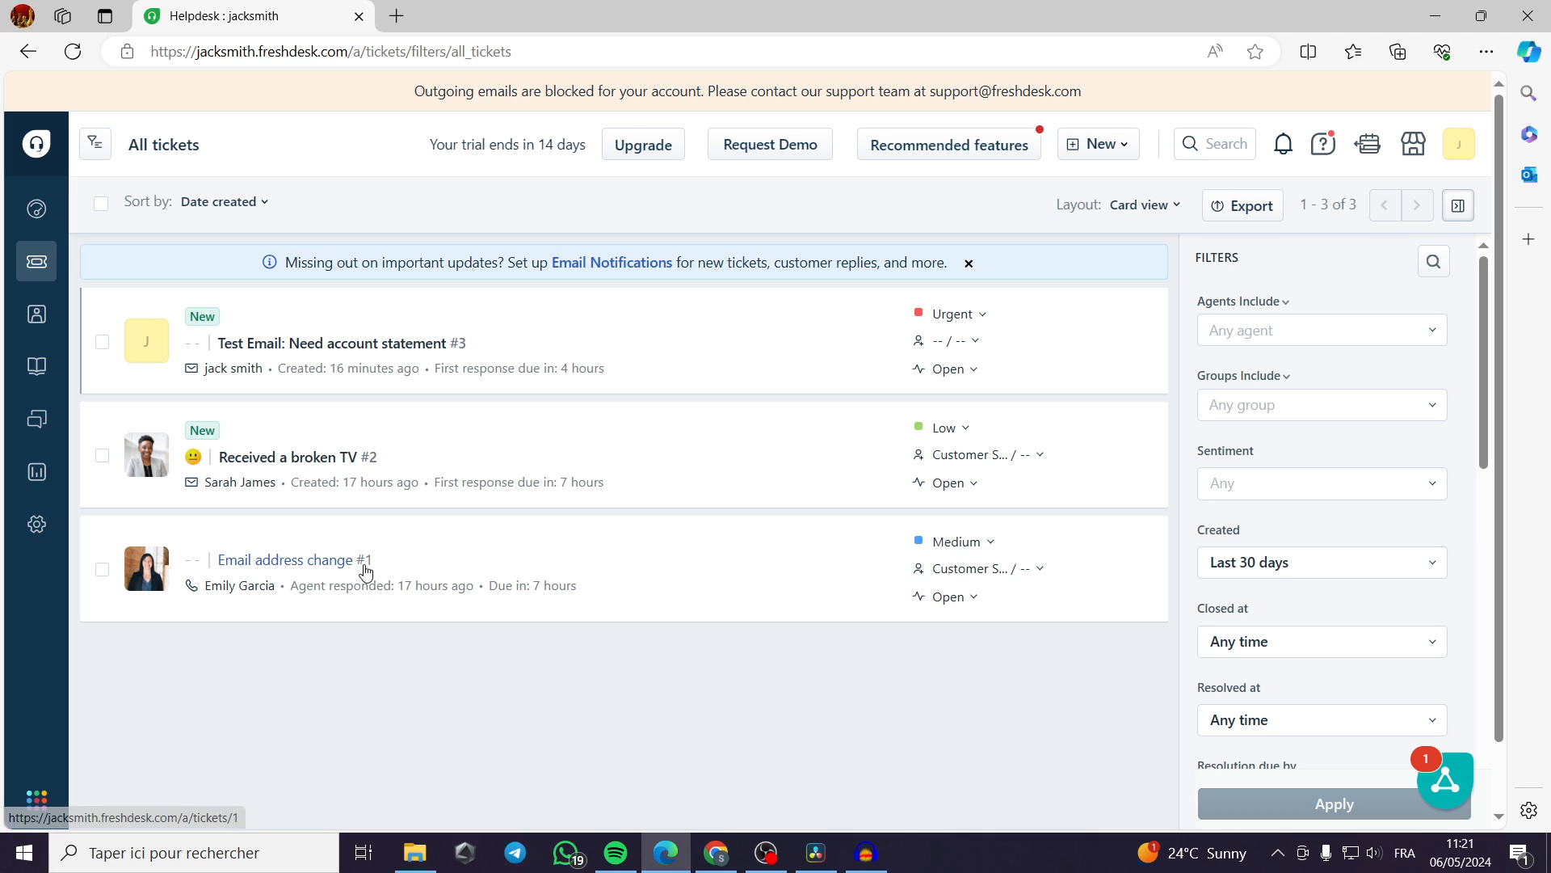
mouse_move(370, 567)
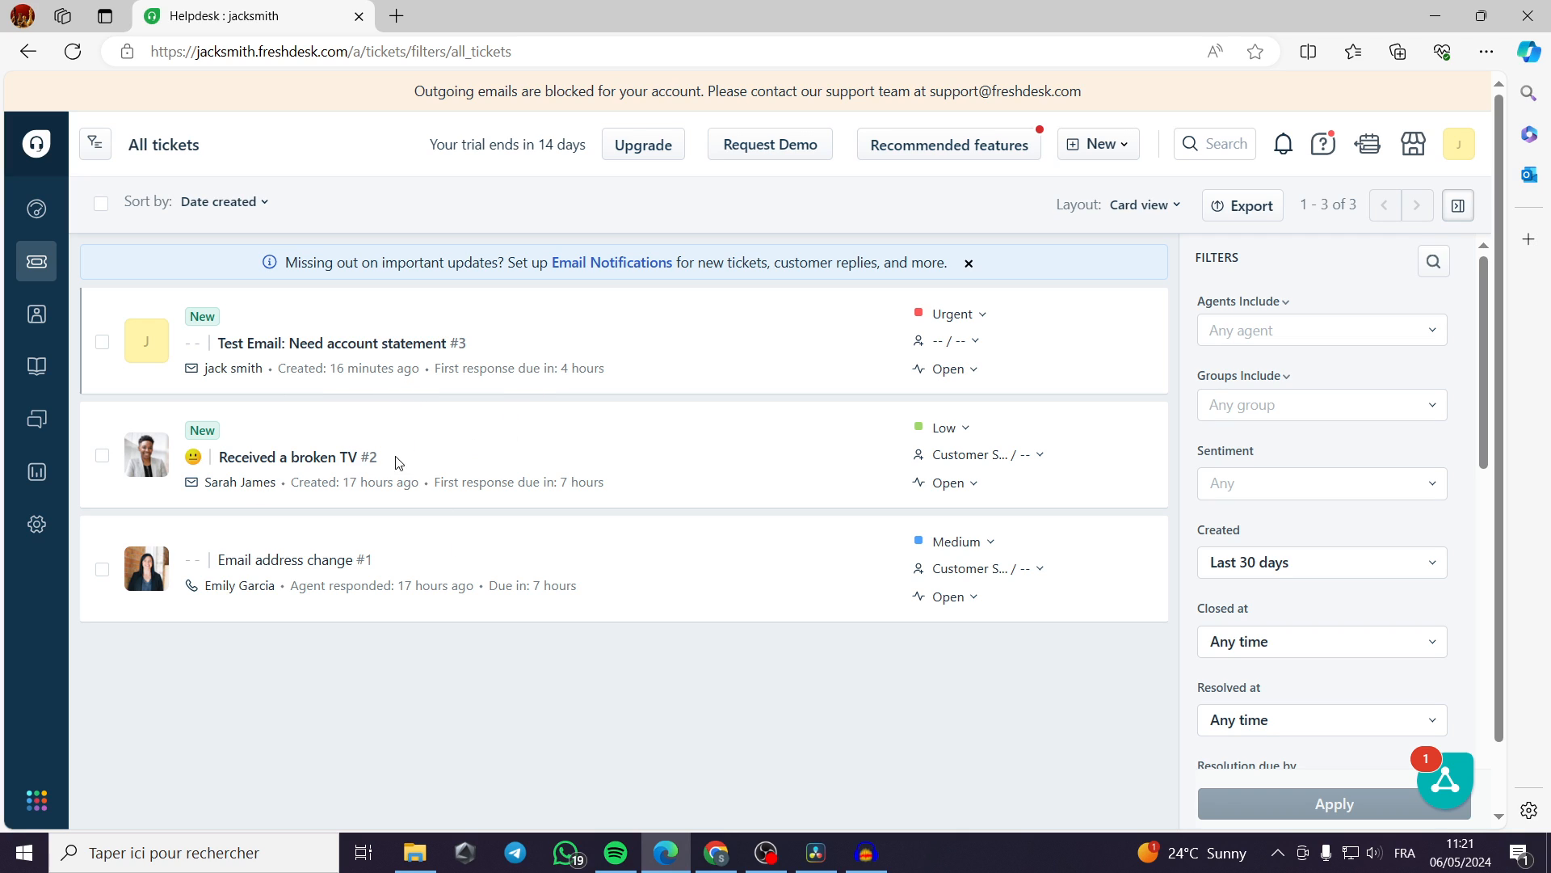
click(265, 455)
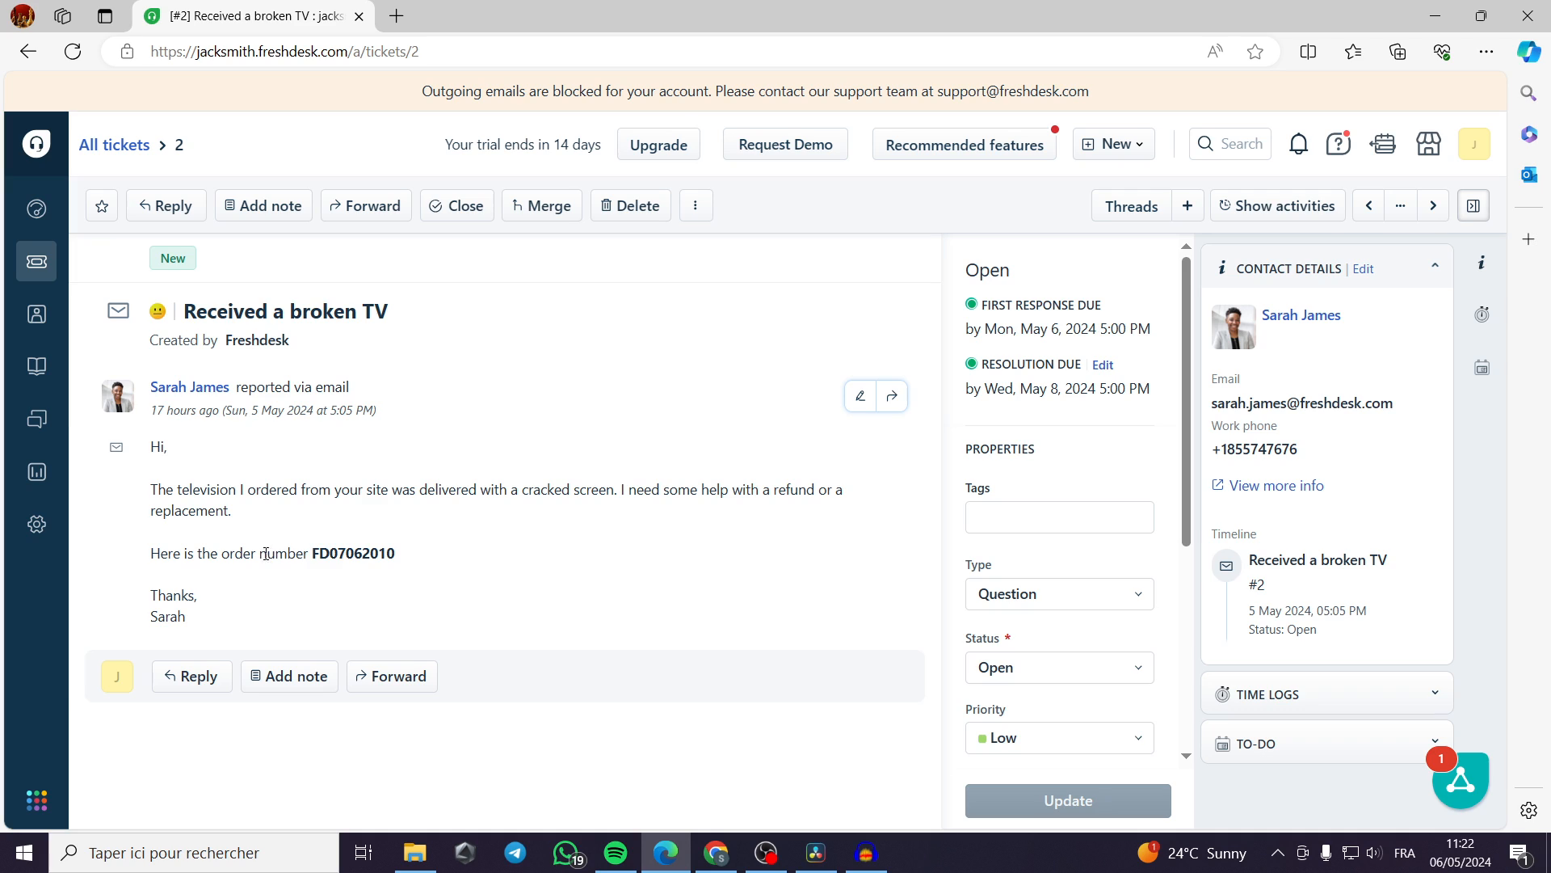
drag(407, 558, 150, 556)
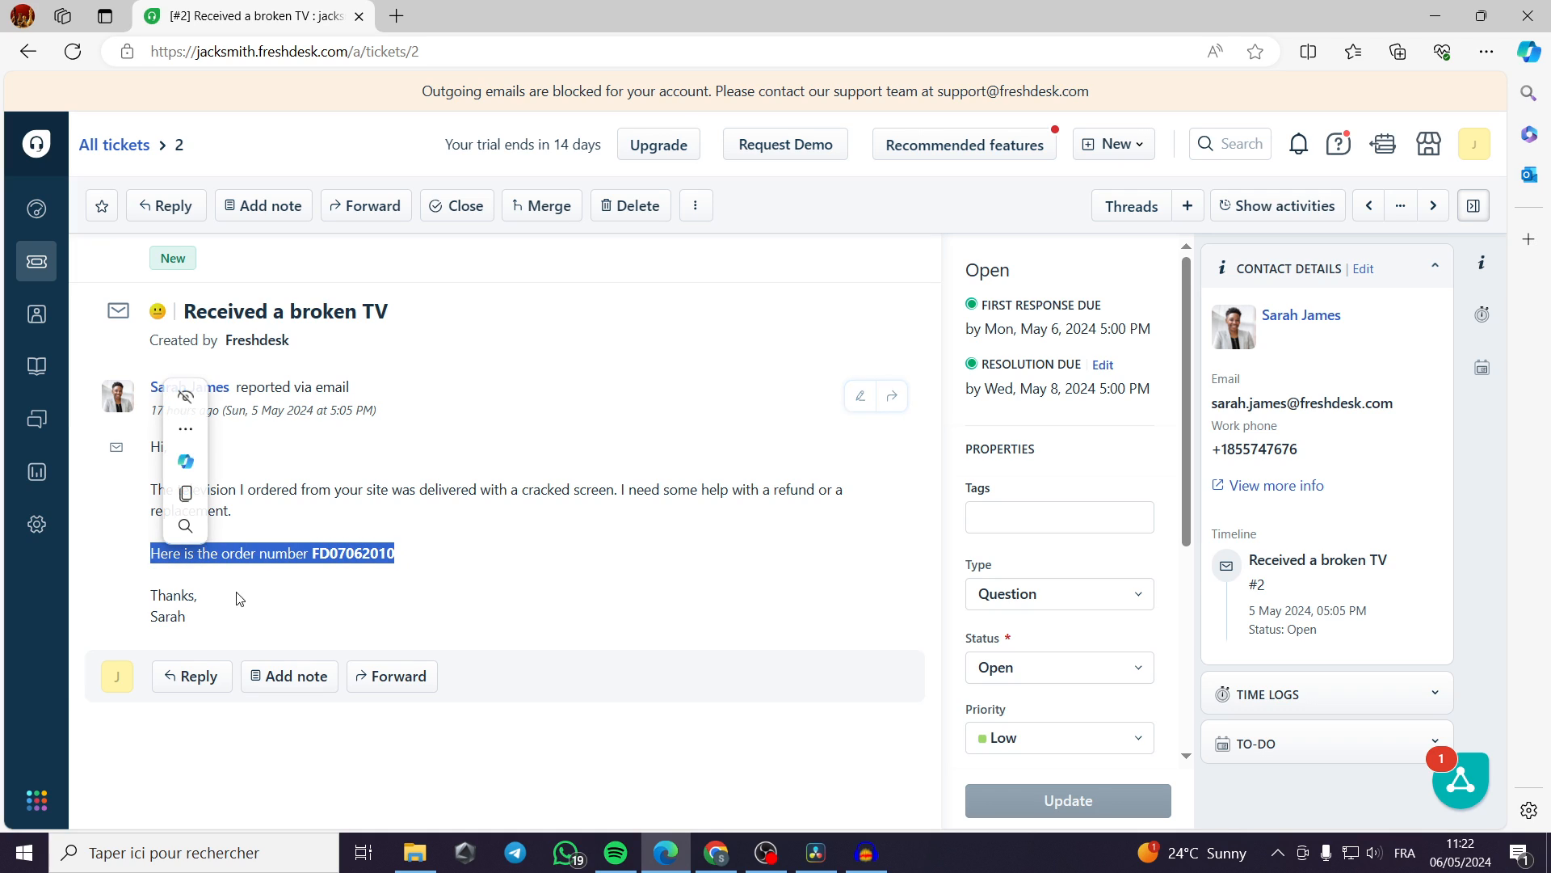
click(660, 584)
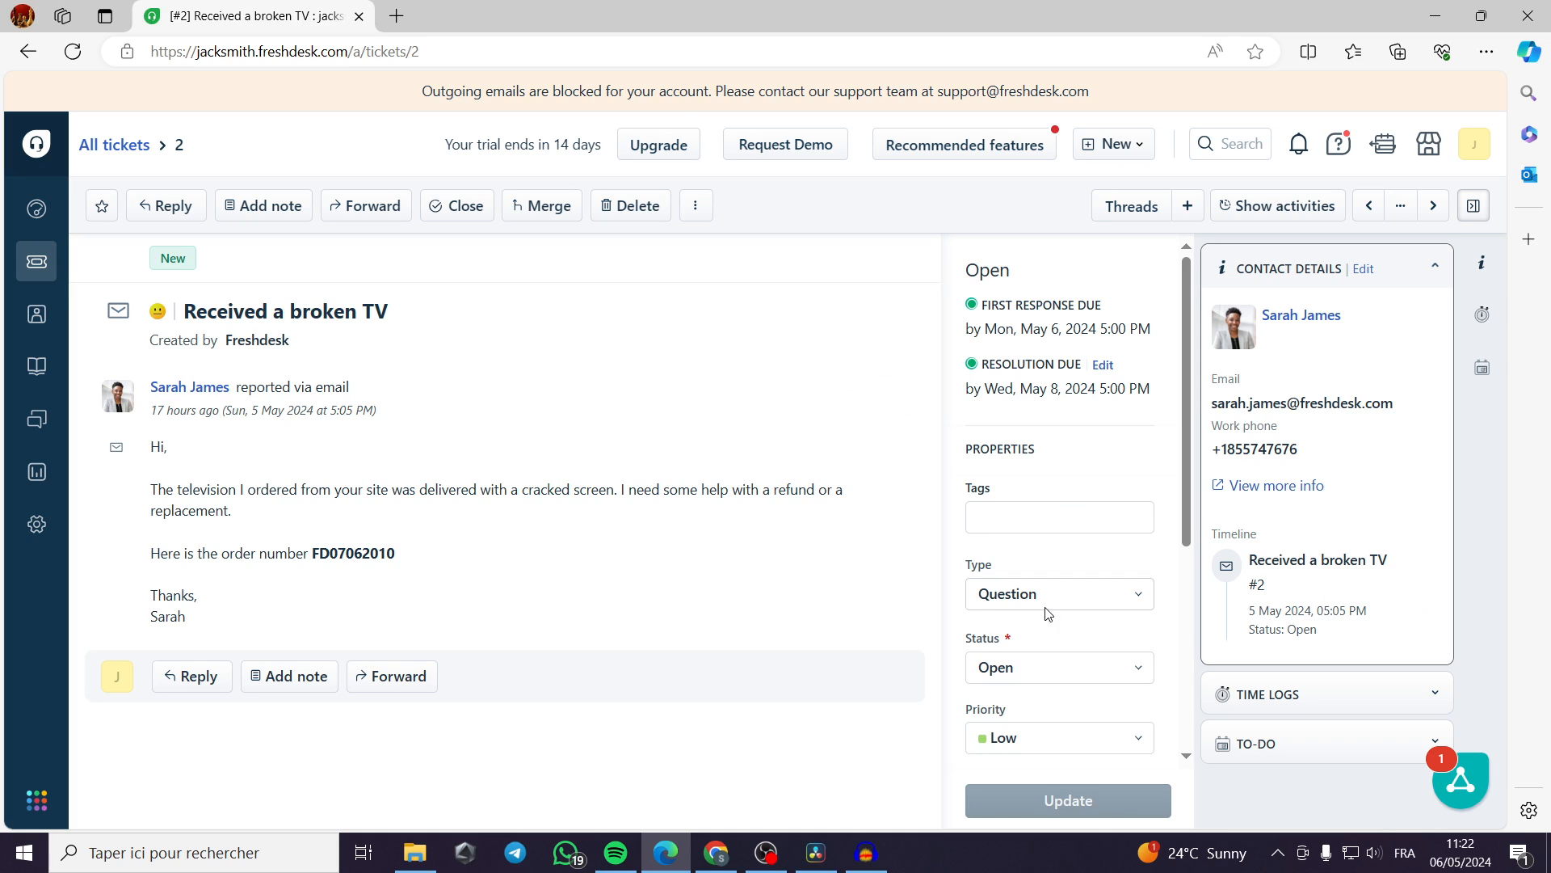
Set the type of the "Received a broken TV" ticket to Problem in its properties.
click(1040, 521)
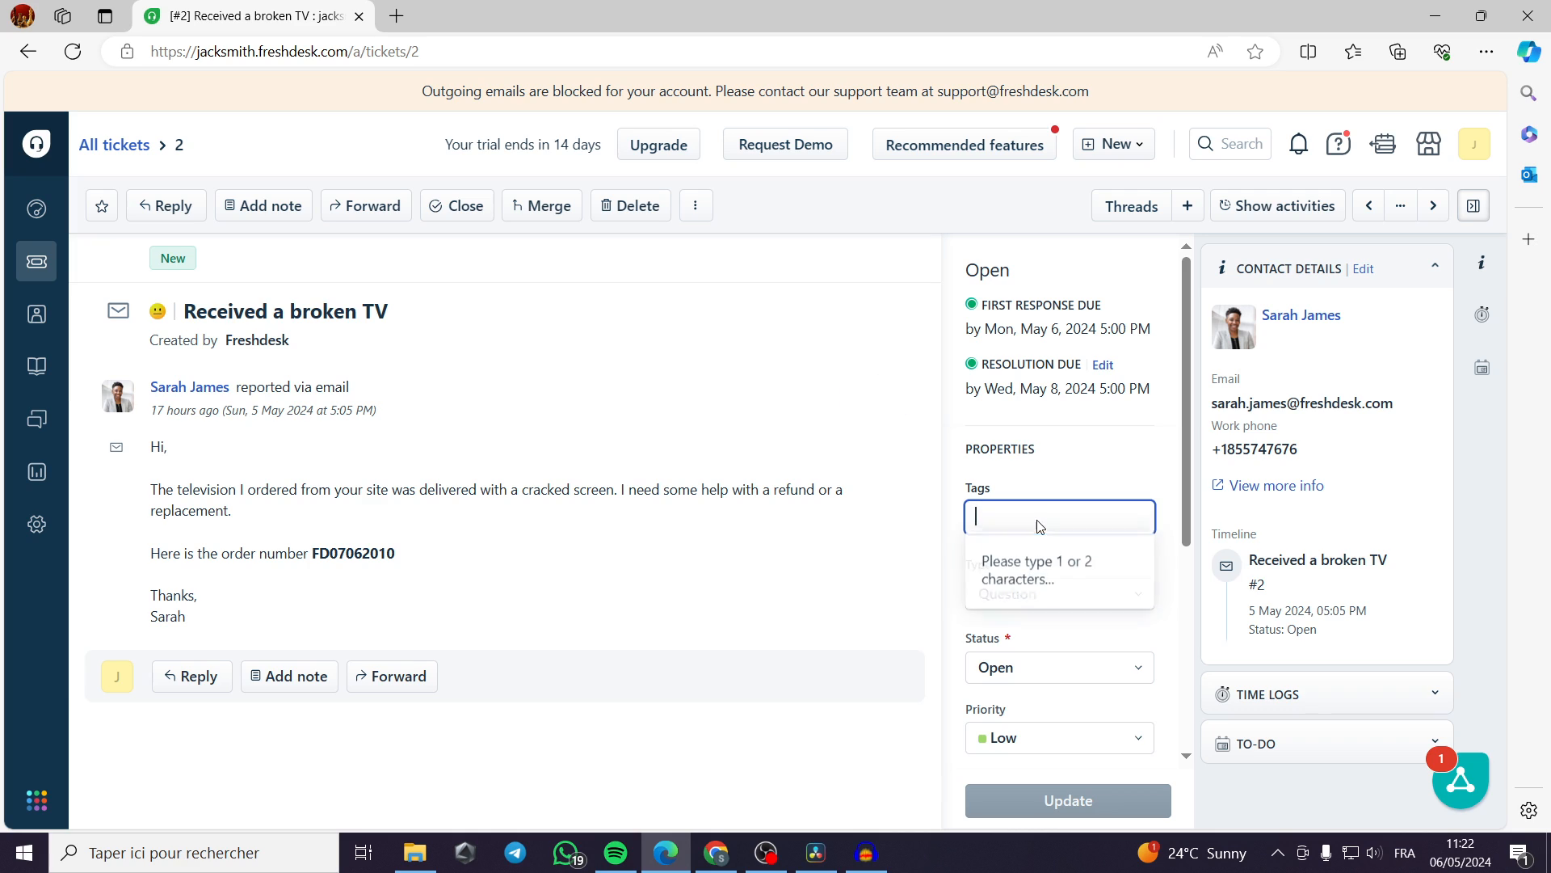
click(1049, 592)
click(1081, 603)
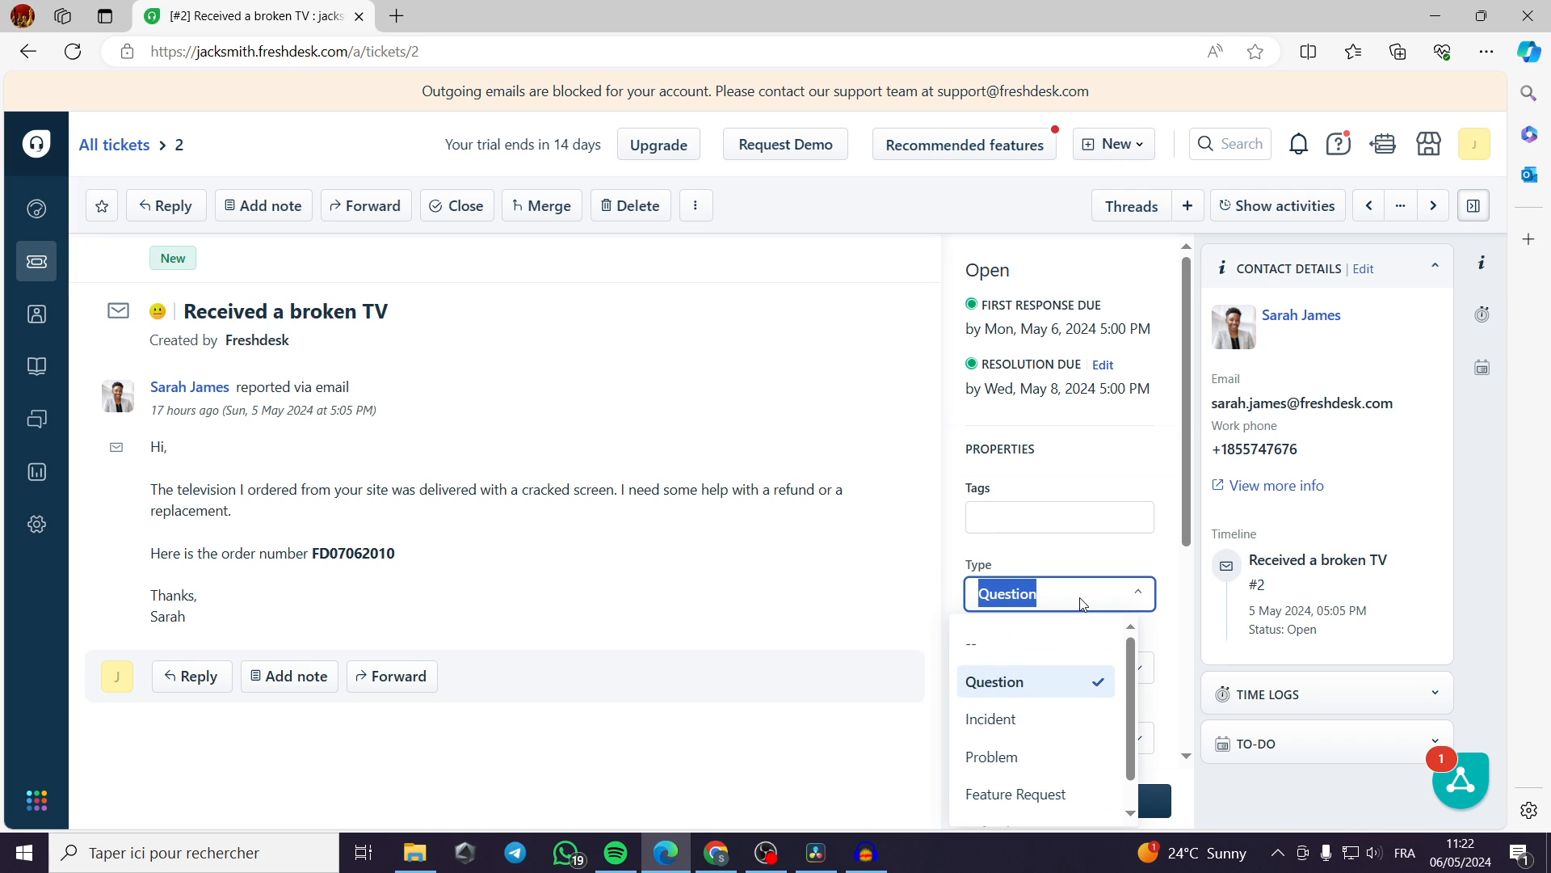
scroll(1081, 603, down, 1)
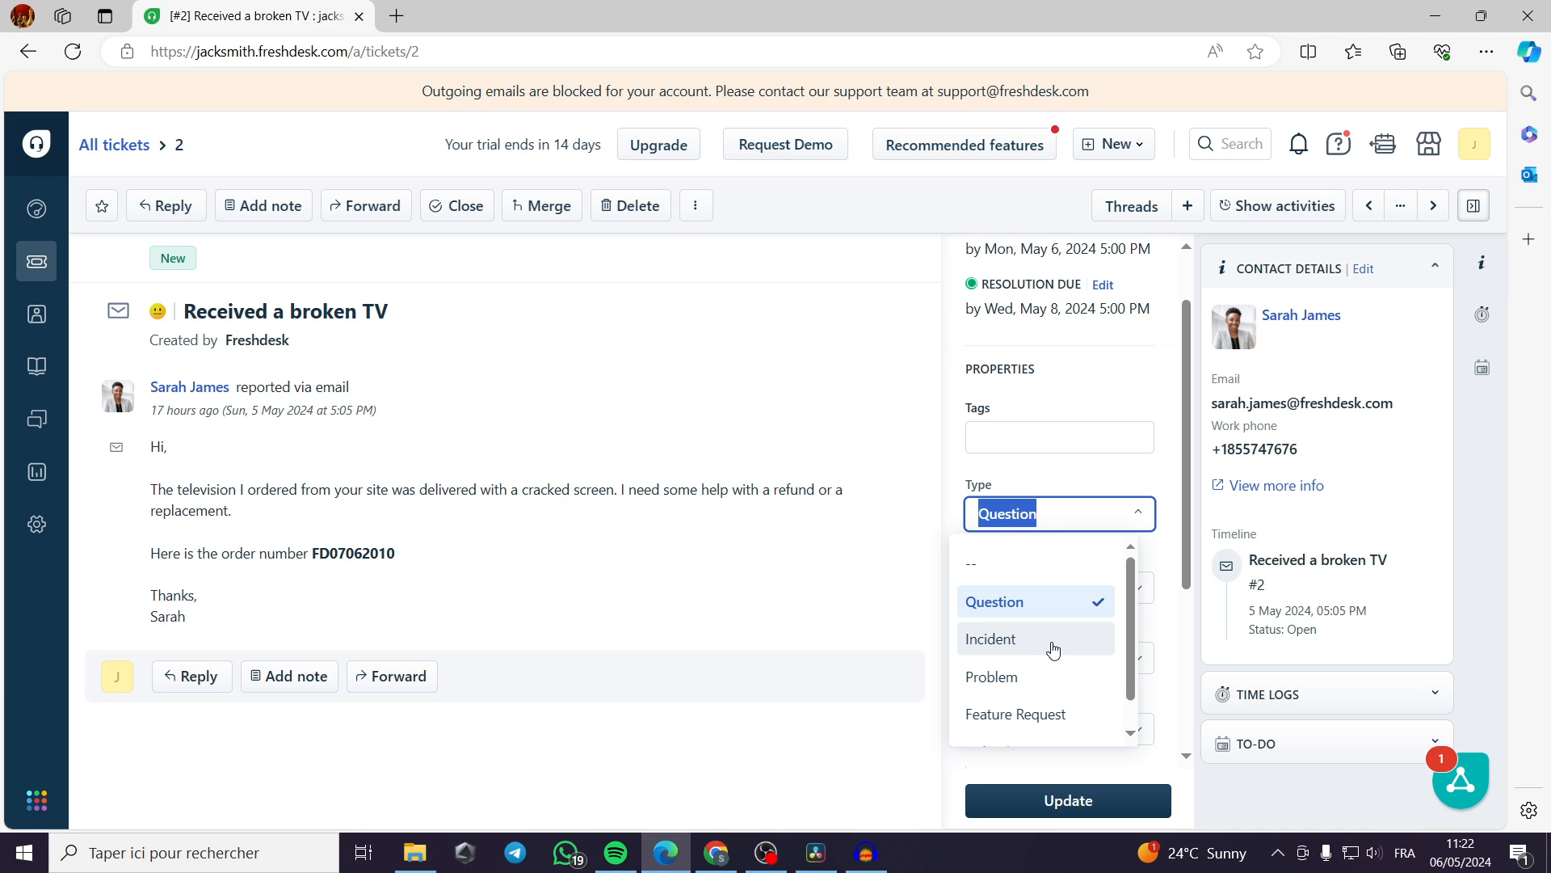
scroll(1054, 658, down, 1)
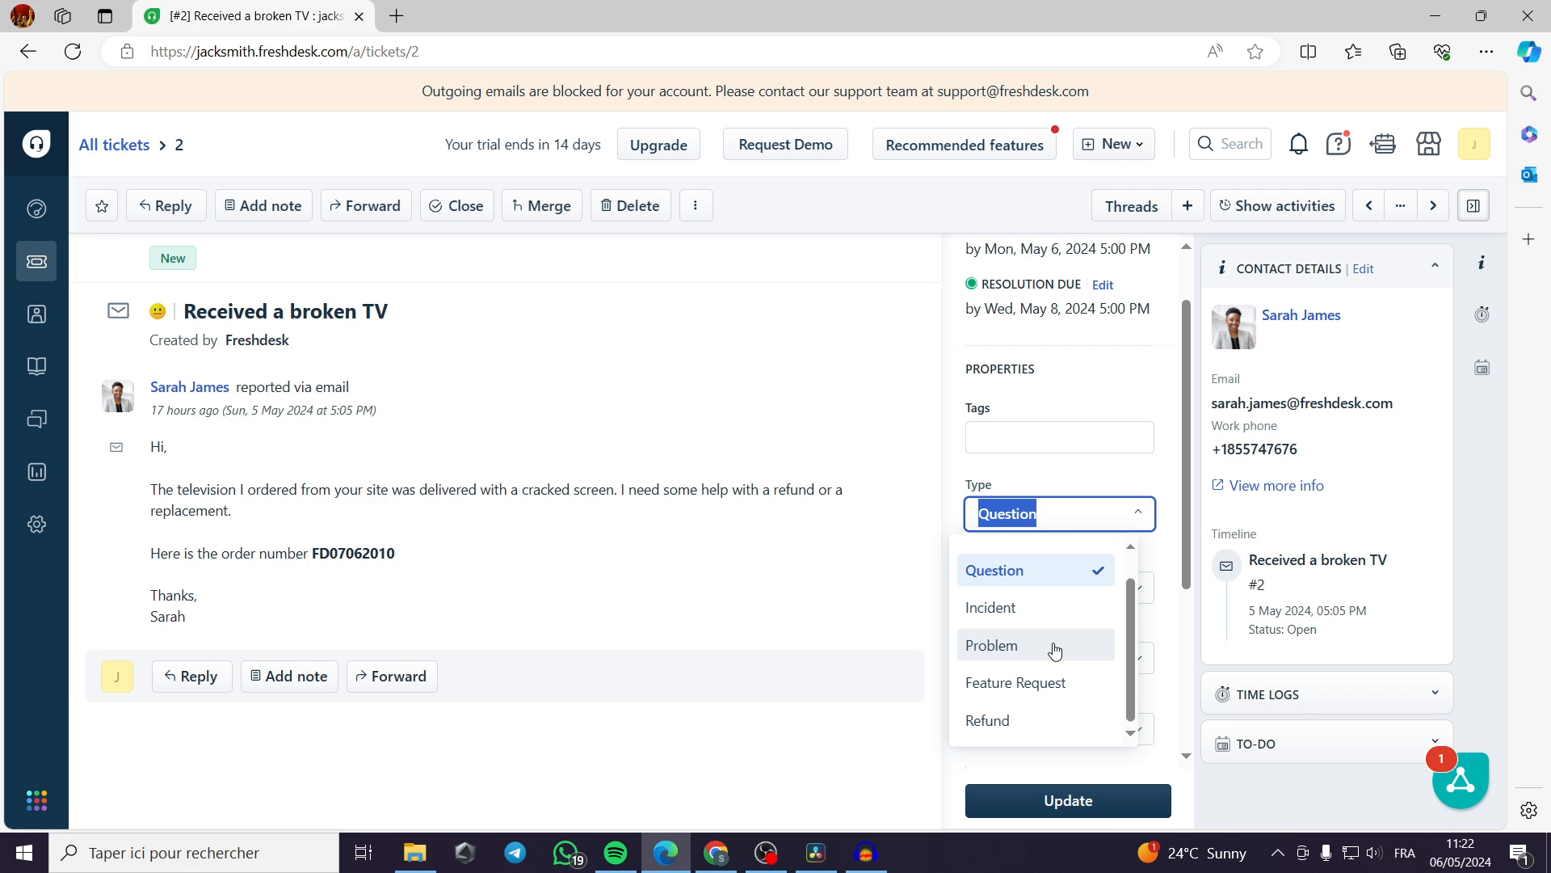
click(1055, 647)
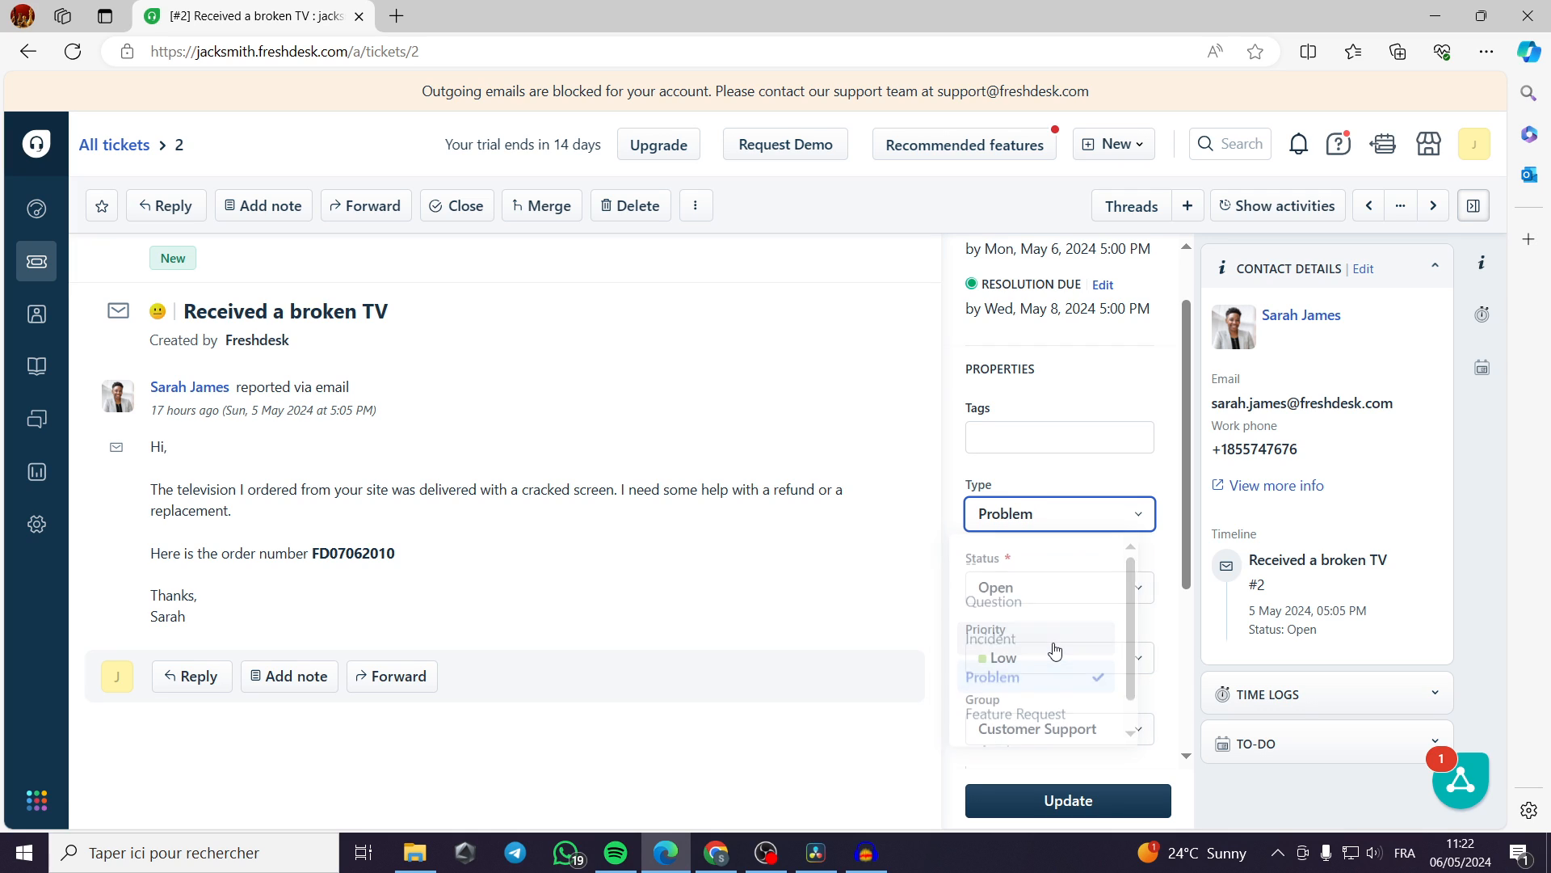
click(1037, 510)
Examine the status options available for the broken TV ticket.
click(1083, 582)
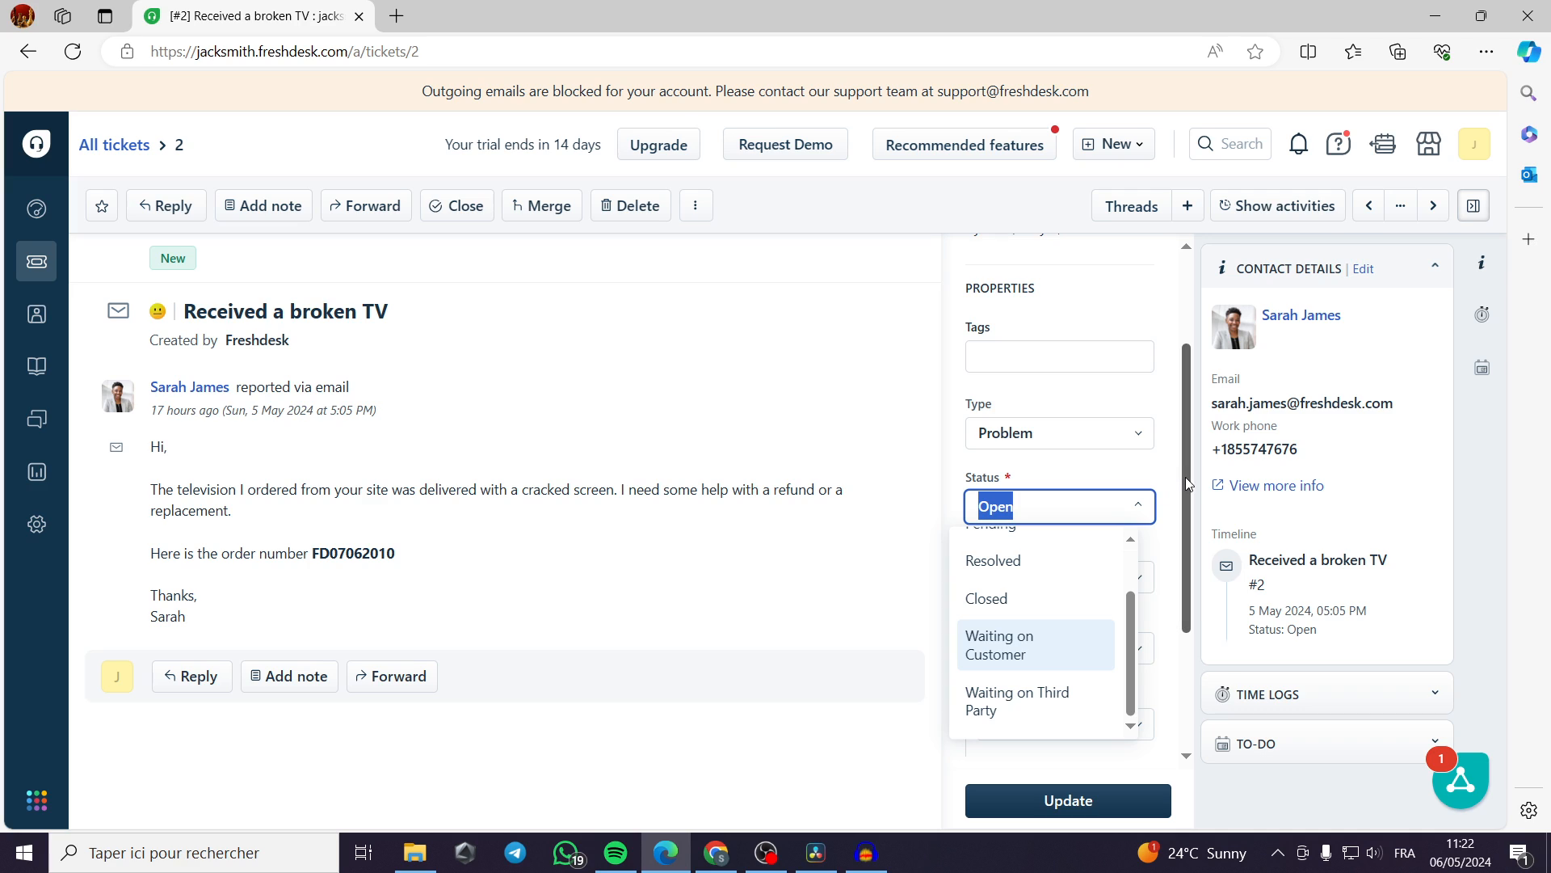
drag(1185, 477, 1185, 485)
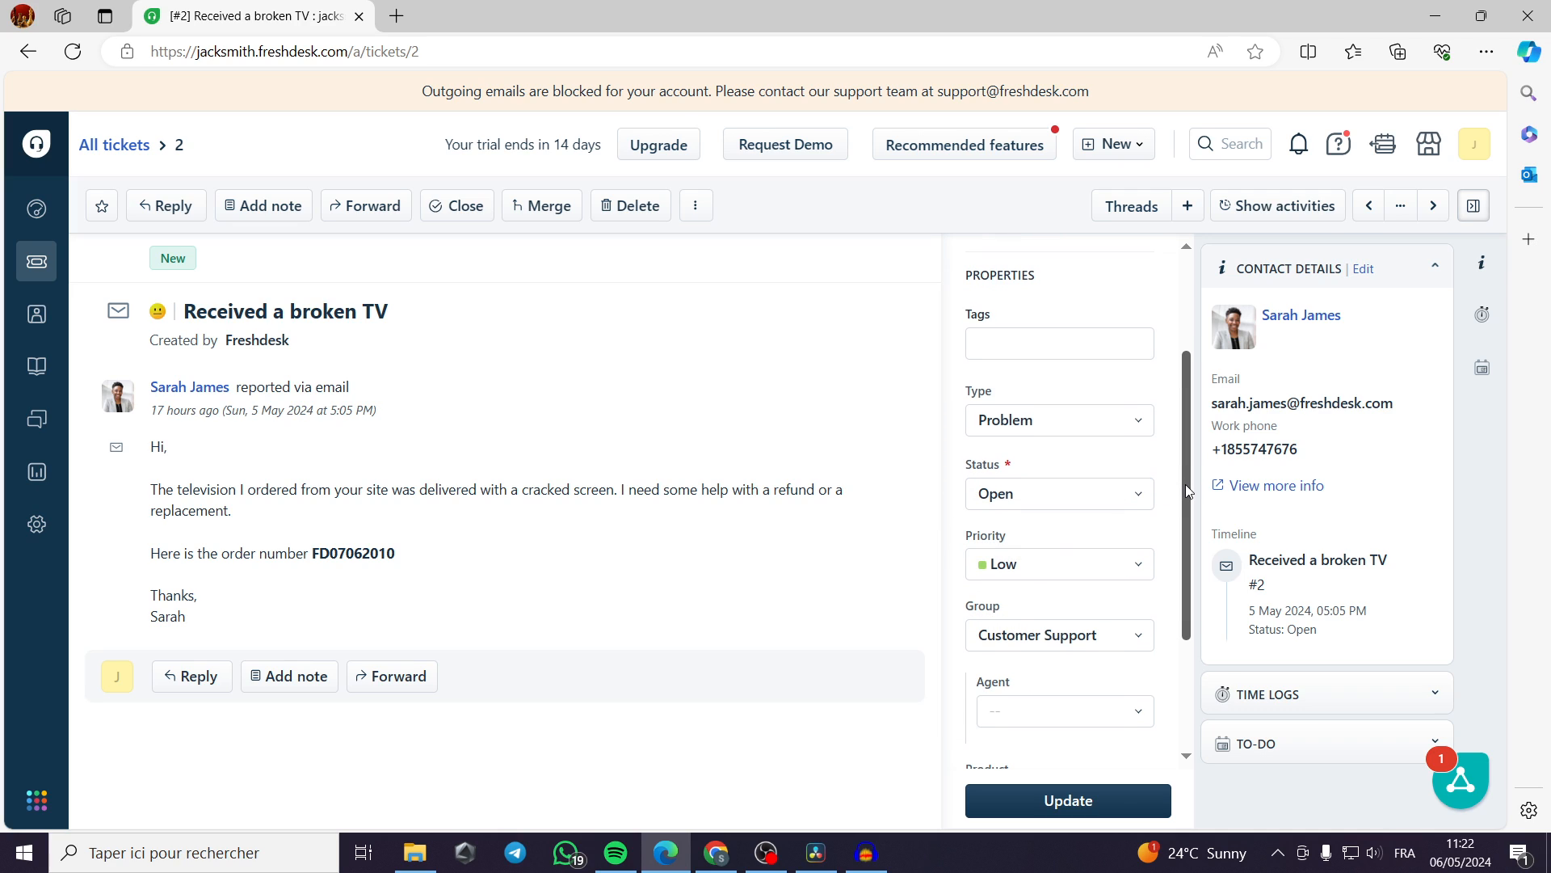
click(1142, 501)
scroll(1097, 642, down, 1)
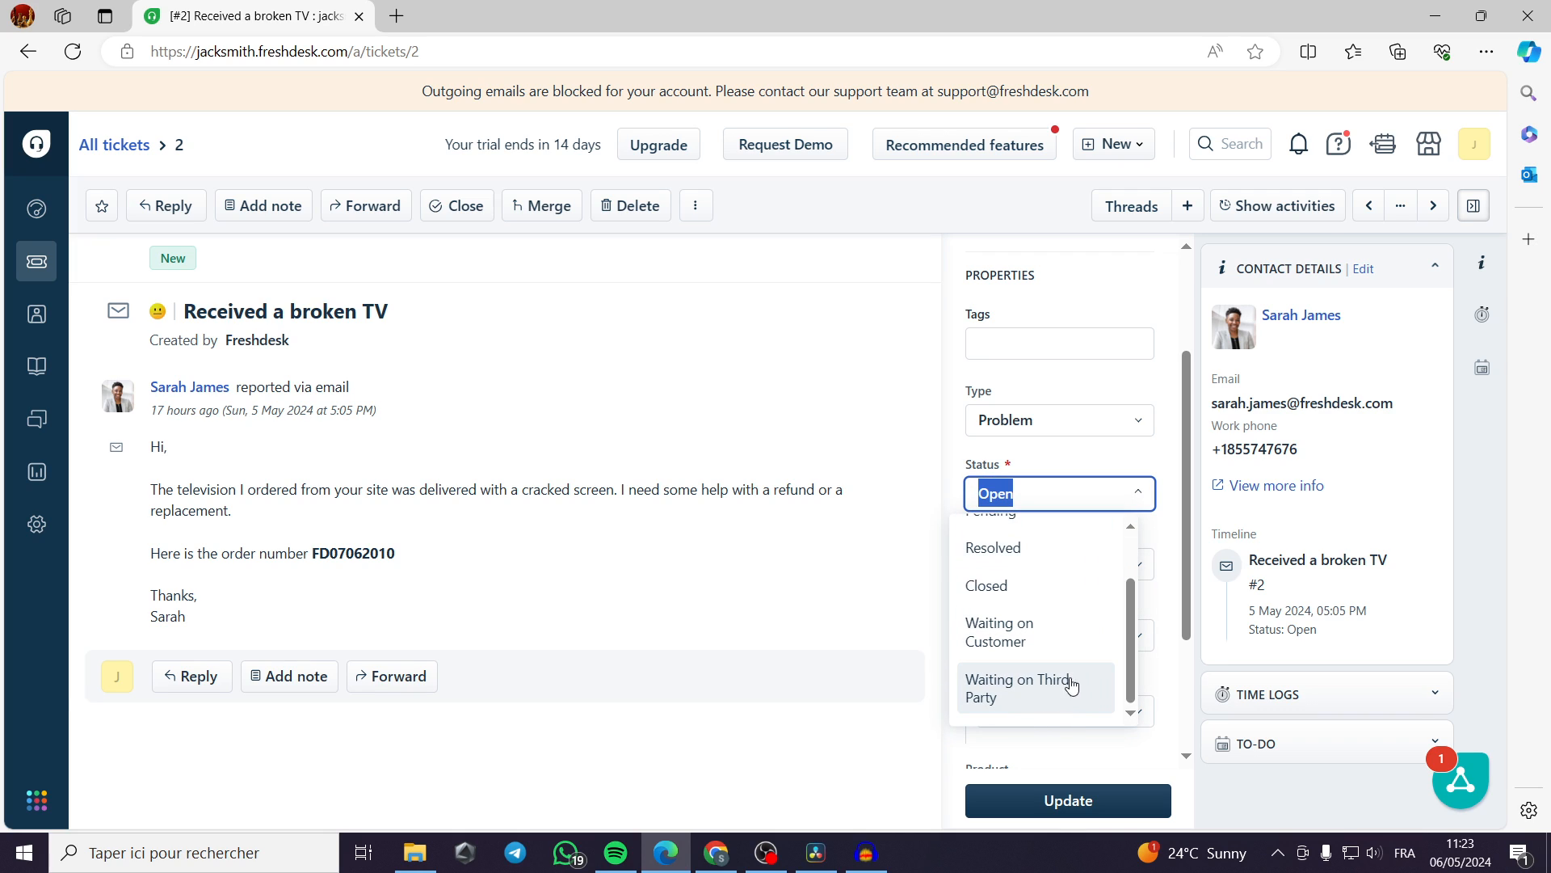
click(1185, 494)
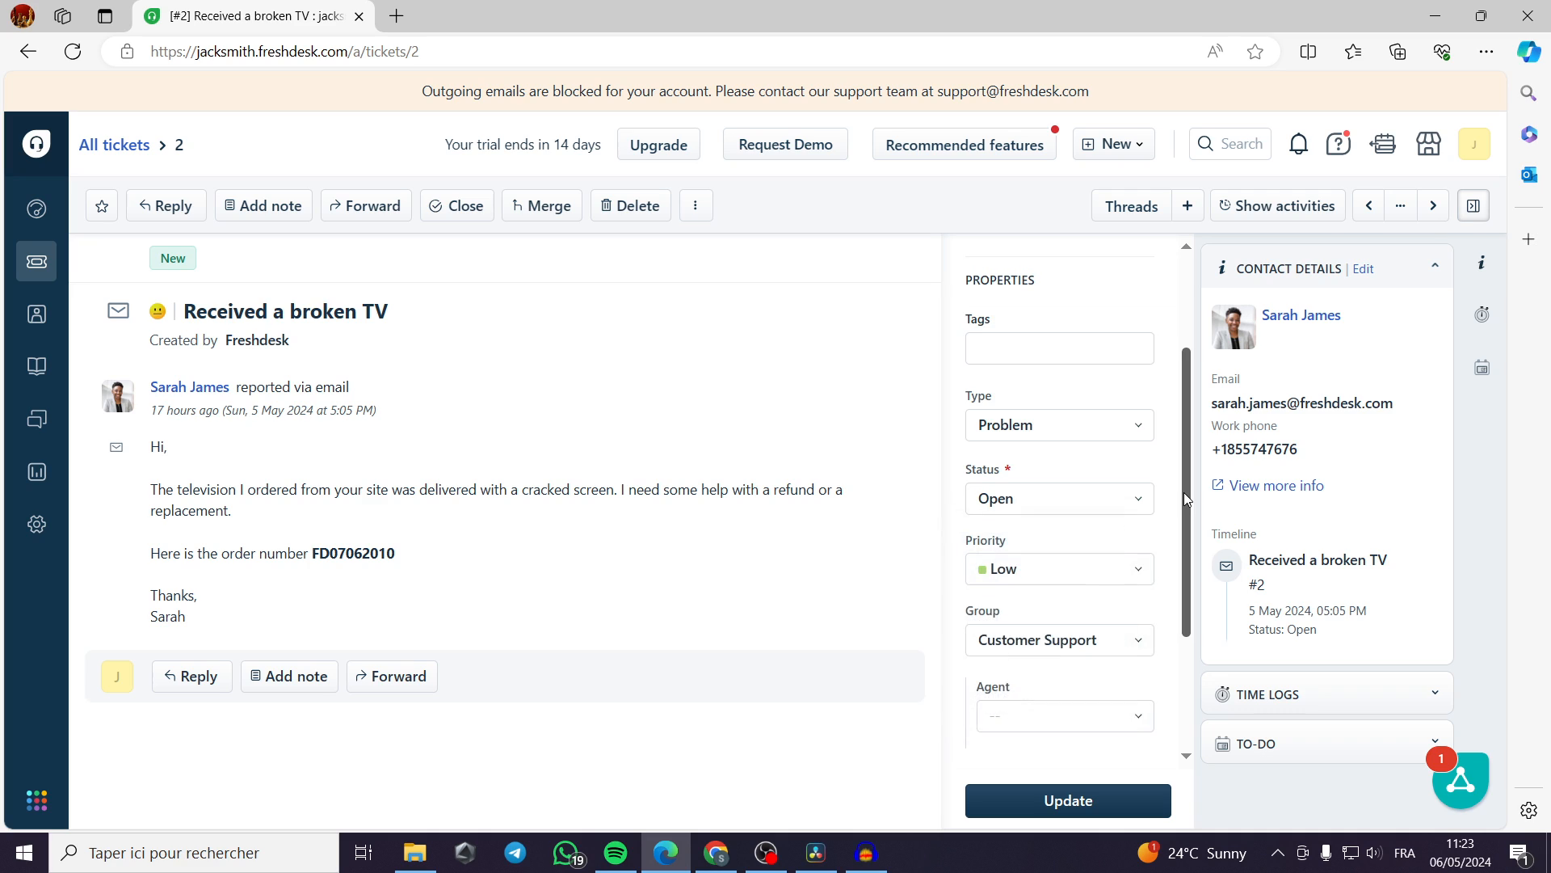
Set the broken TV ticket's priority to Medium.
scroll(1184, 492, down, 2)
click(1119, 429)
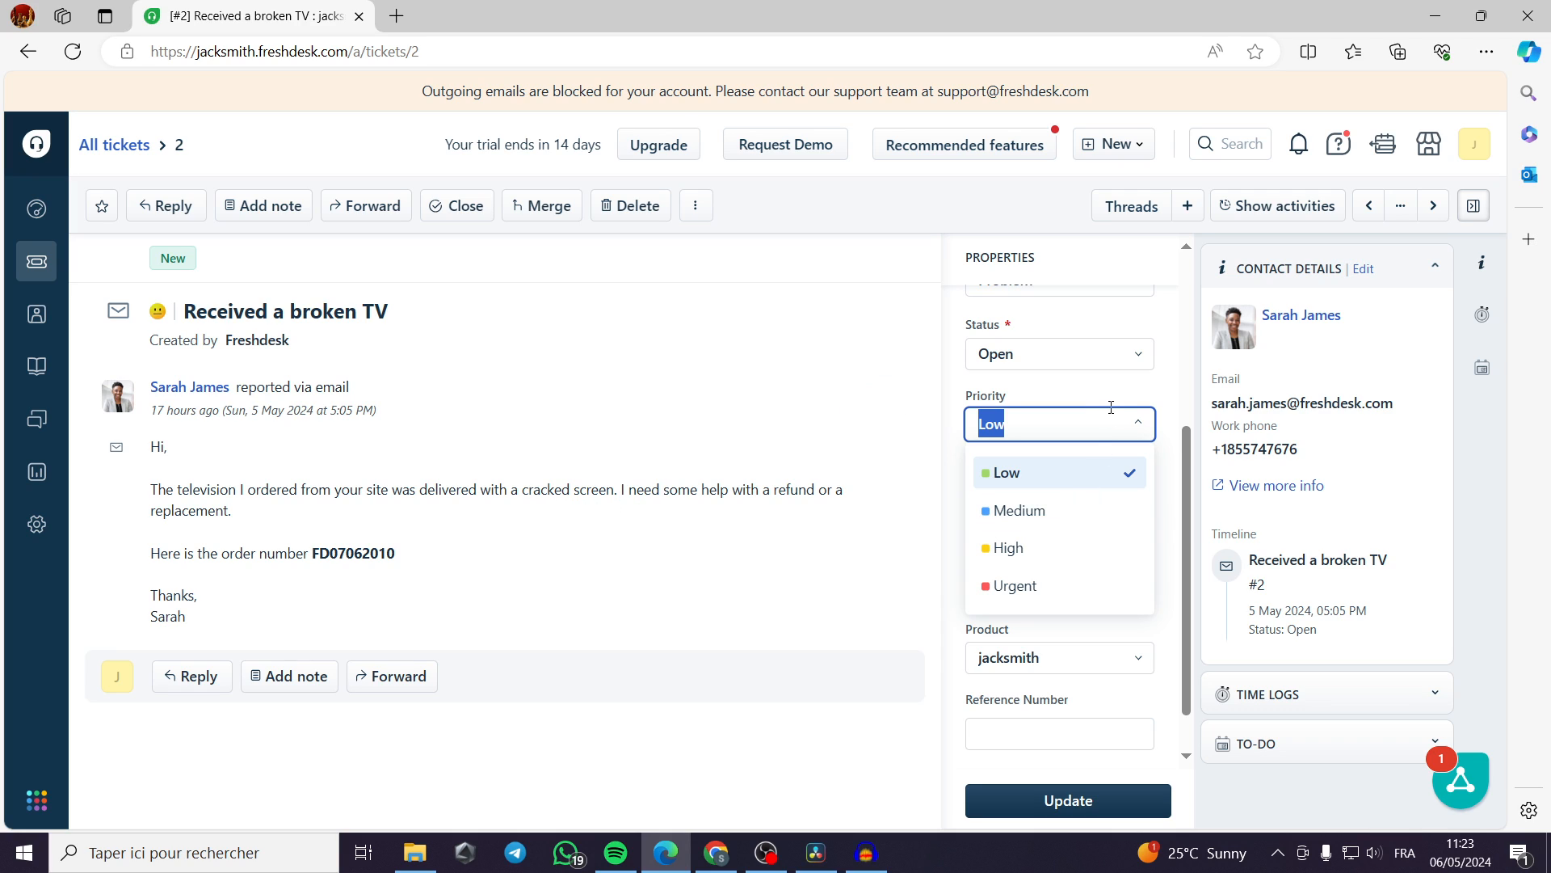
click(1107, 517)
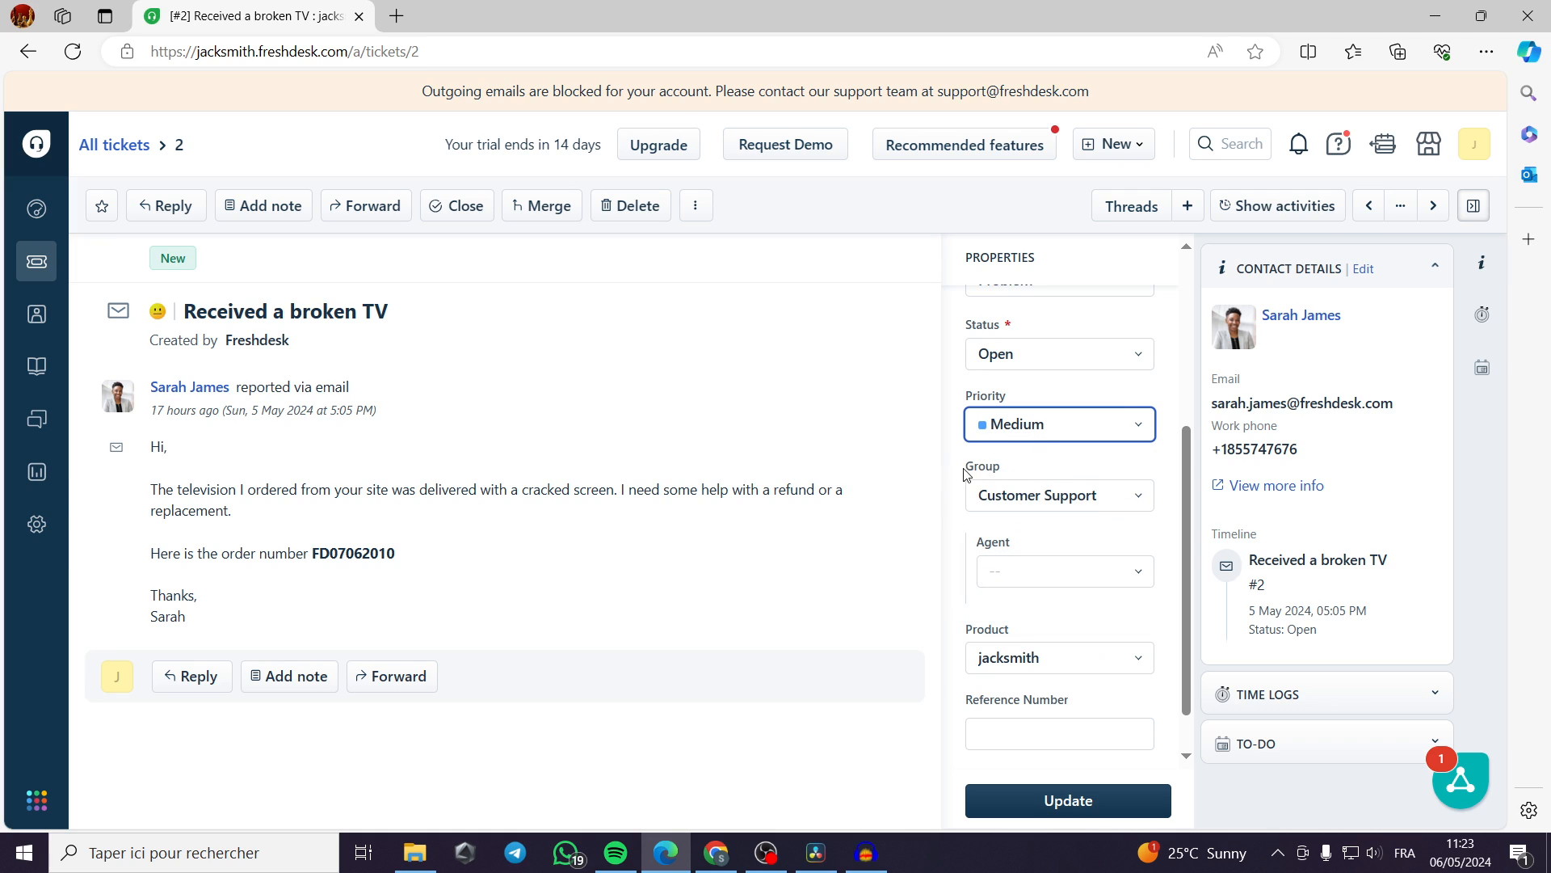
Examine the group, agent and product options in the broken TV ticket's properties.
click(1140, 504)
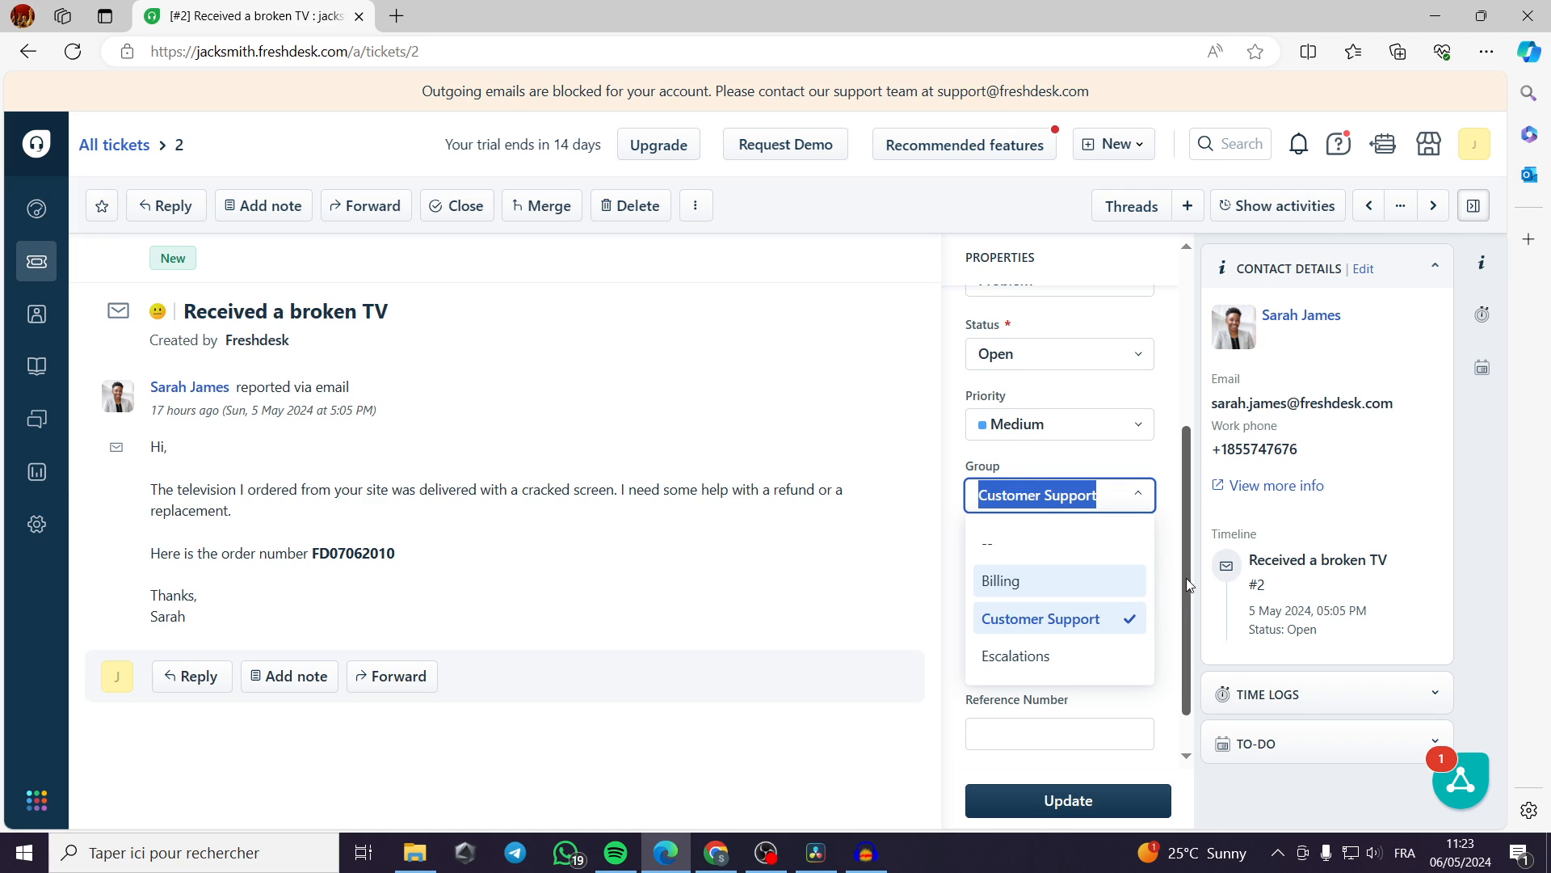
scroll(1186, 578, down, 1)
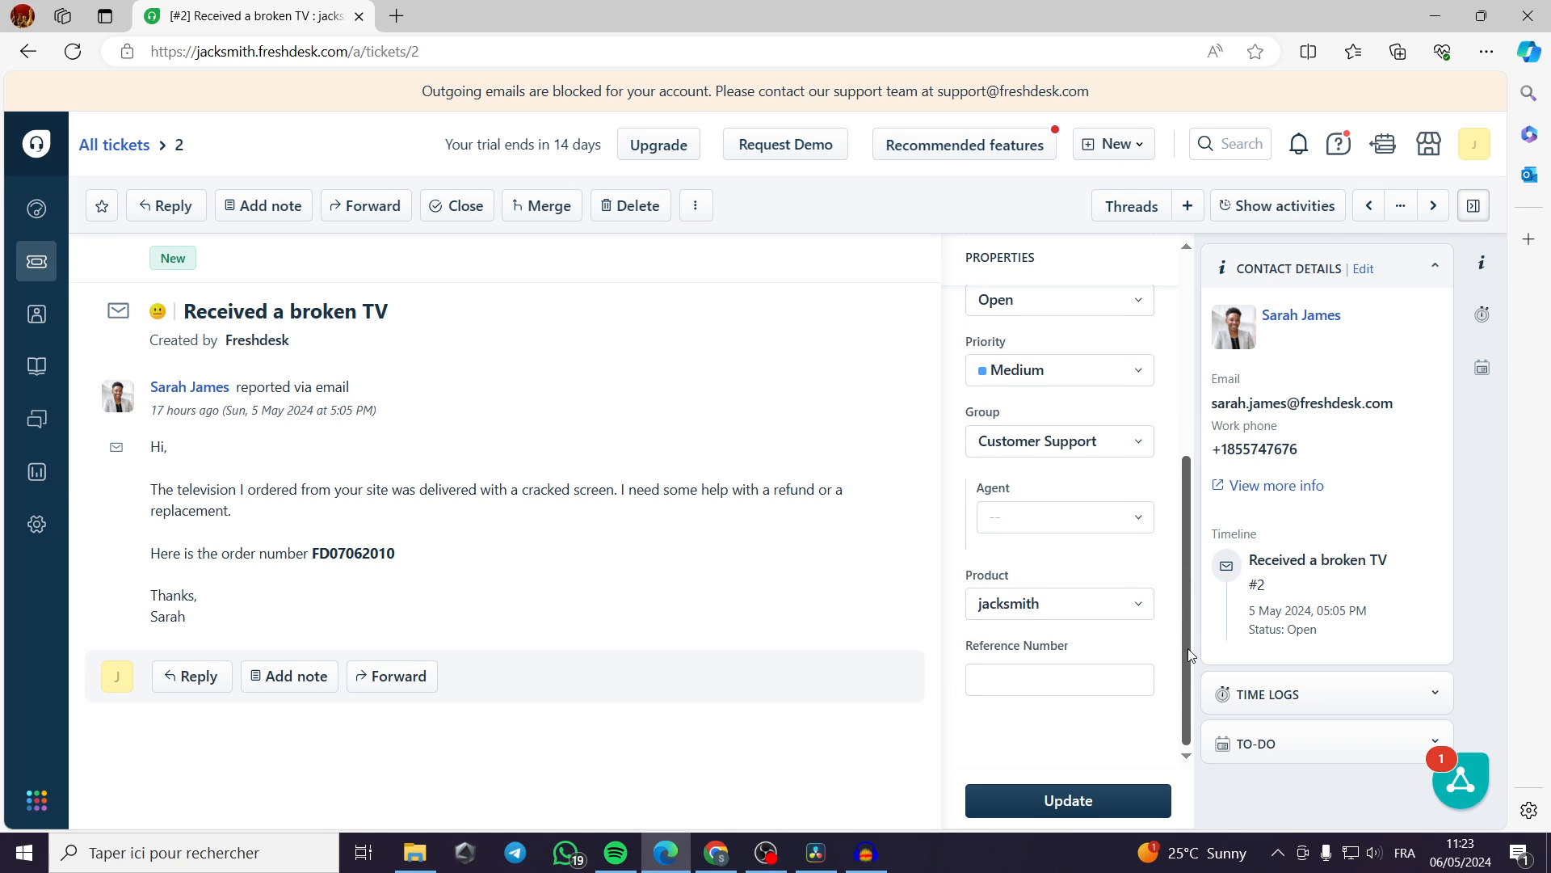
click(1143, 523)
click(1142, 521)
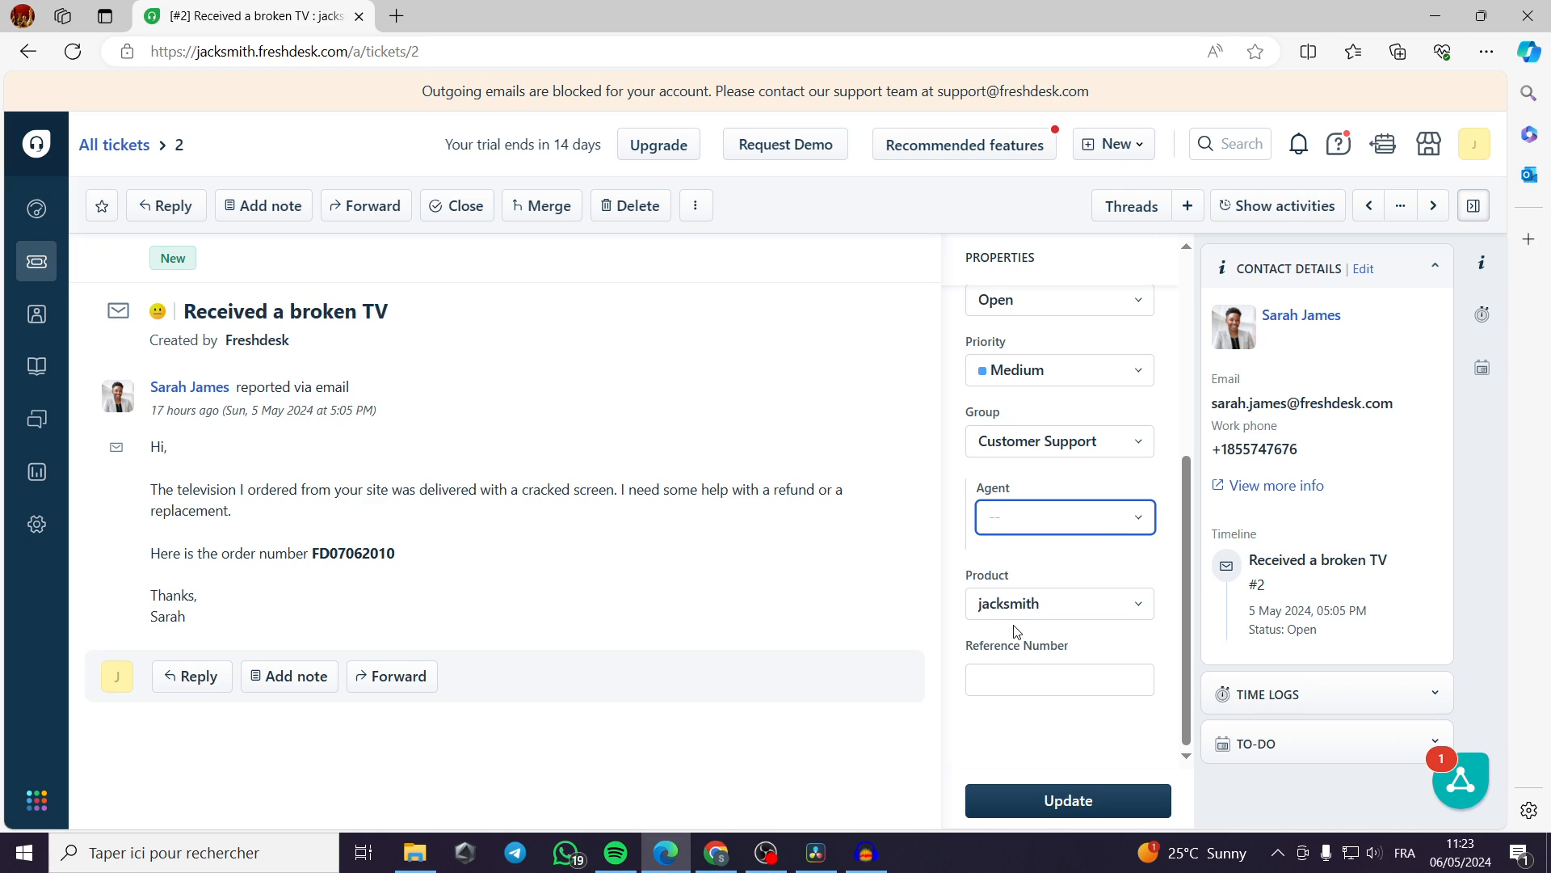
click(1117, 600)
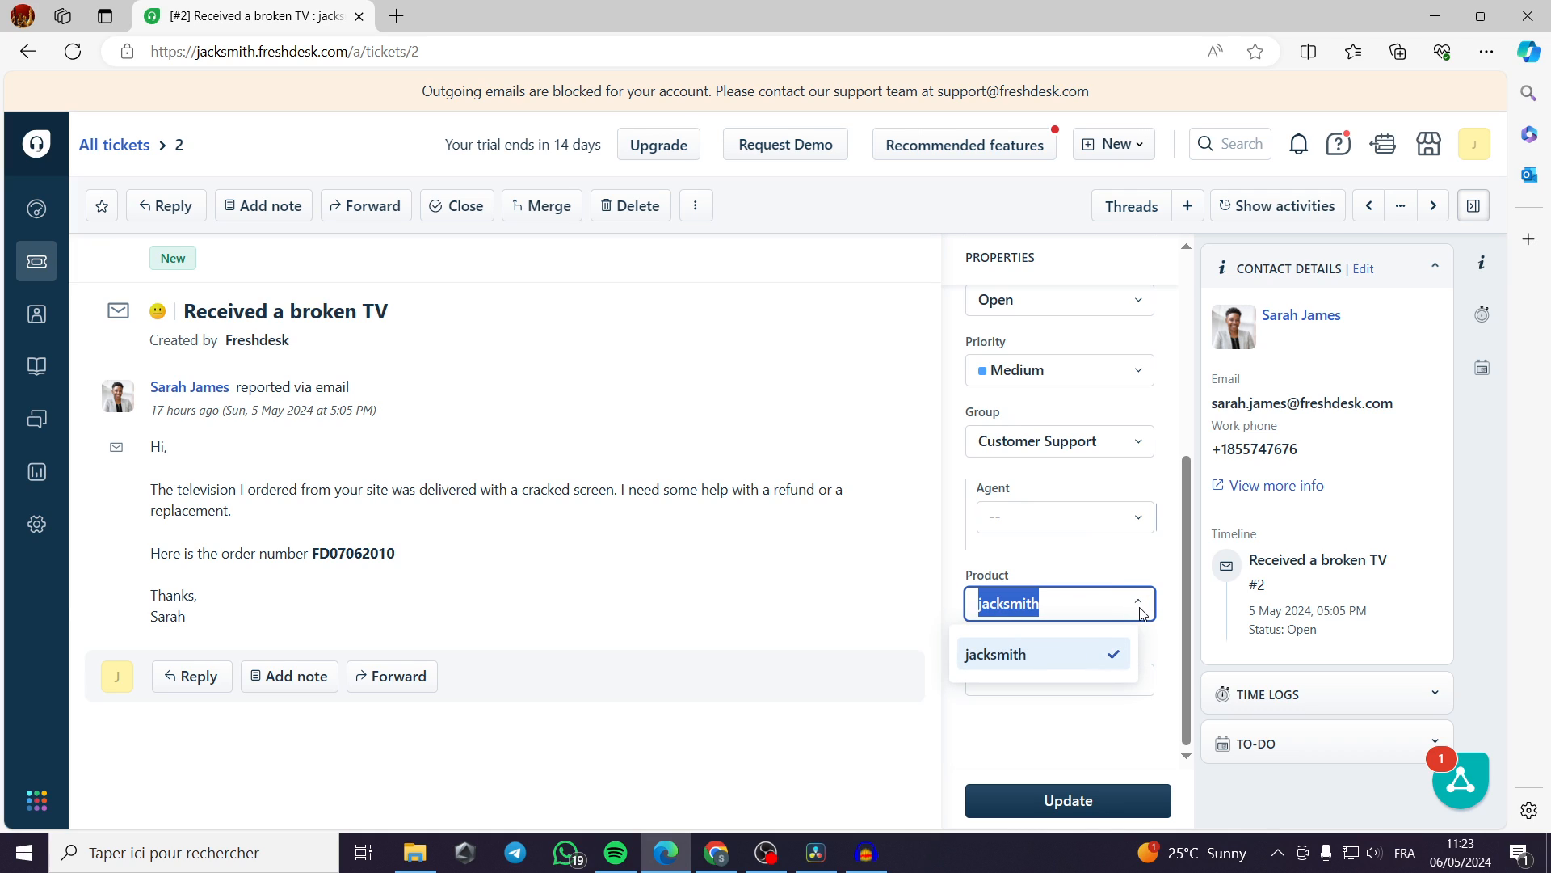
click(1142, 610)
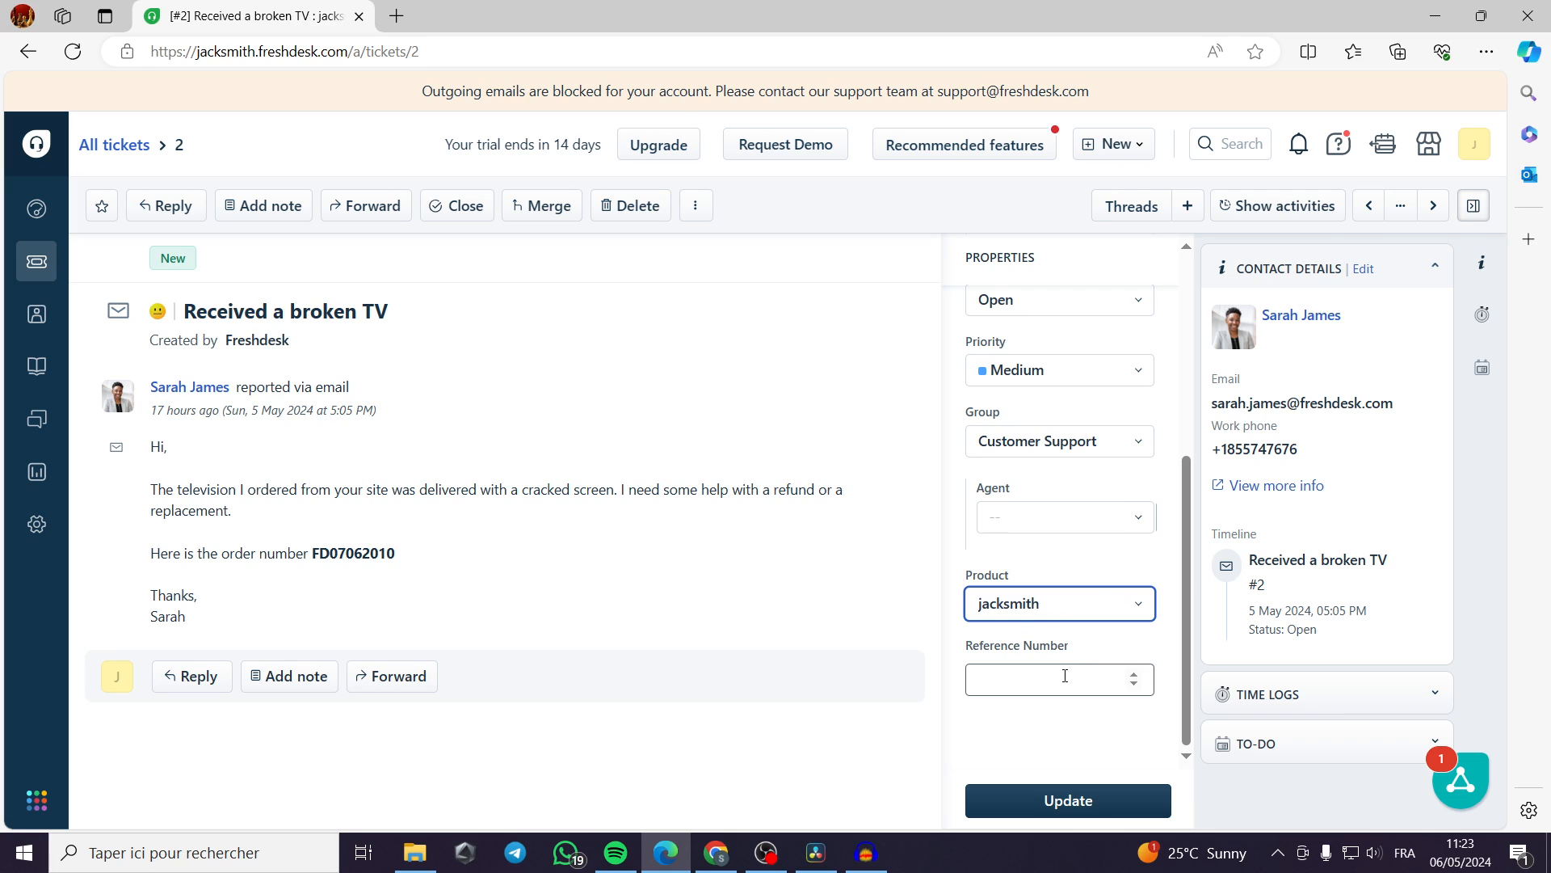
click(1070, 519)
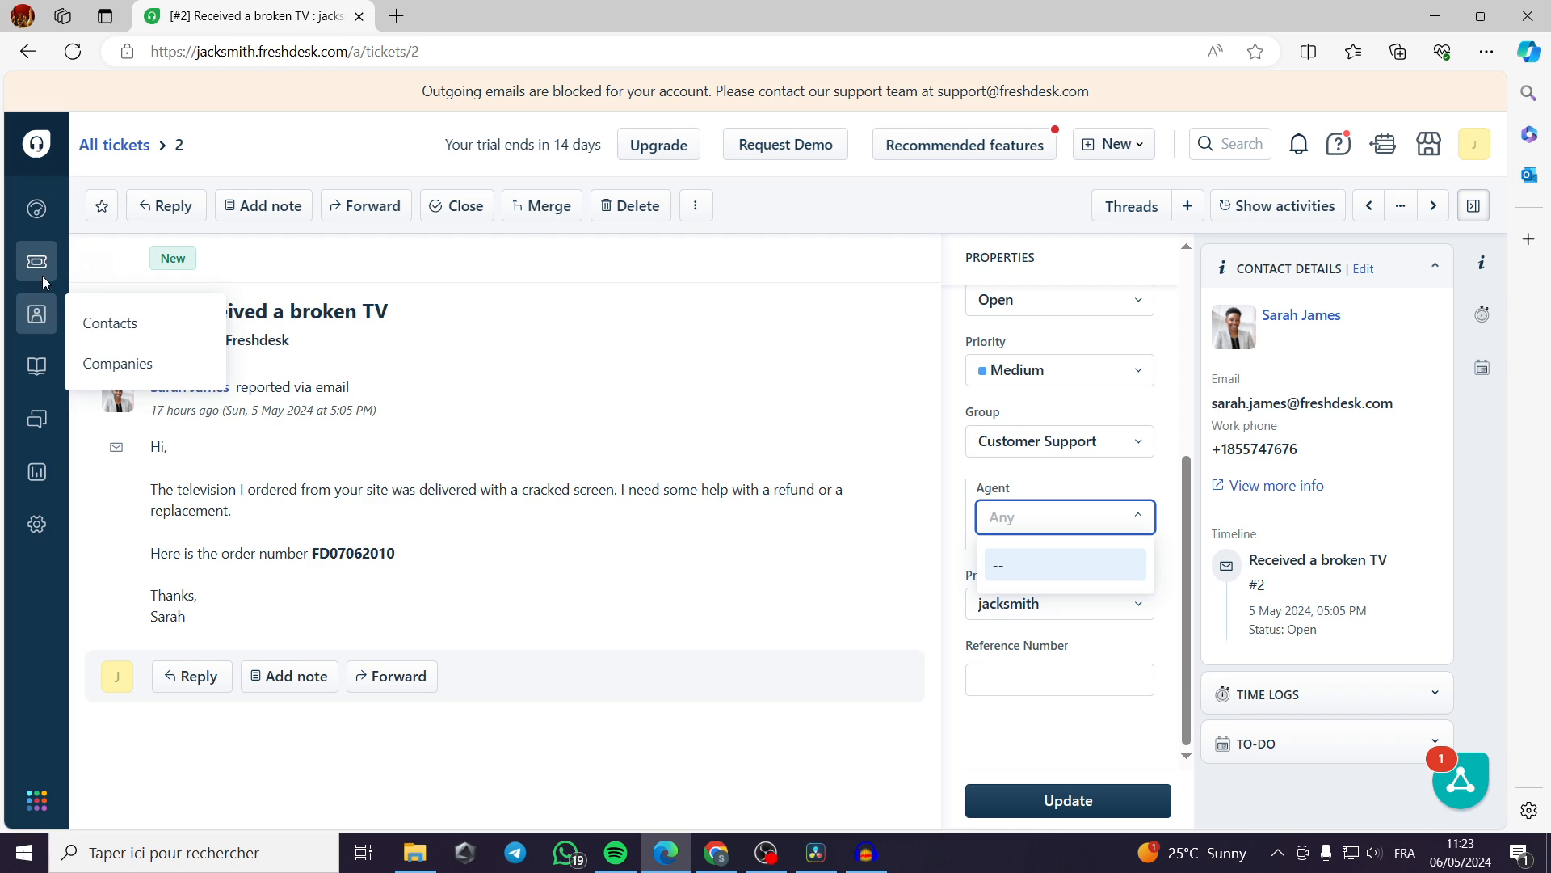
Return to the dashboard to review its widgets, and reopen the list of all tickets.
click(37, 217)
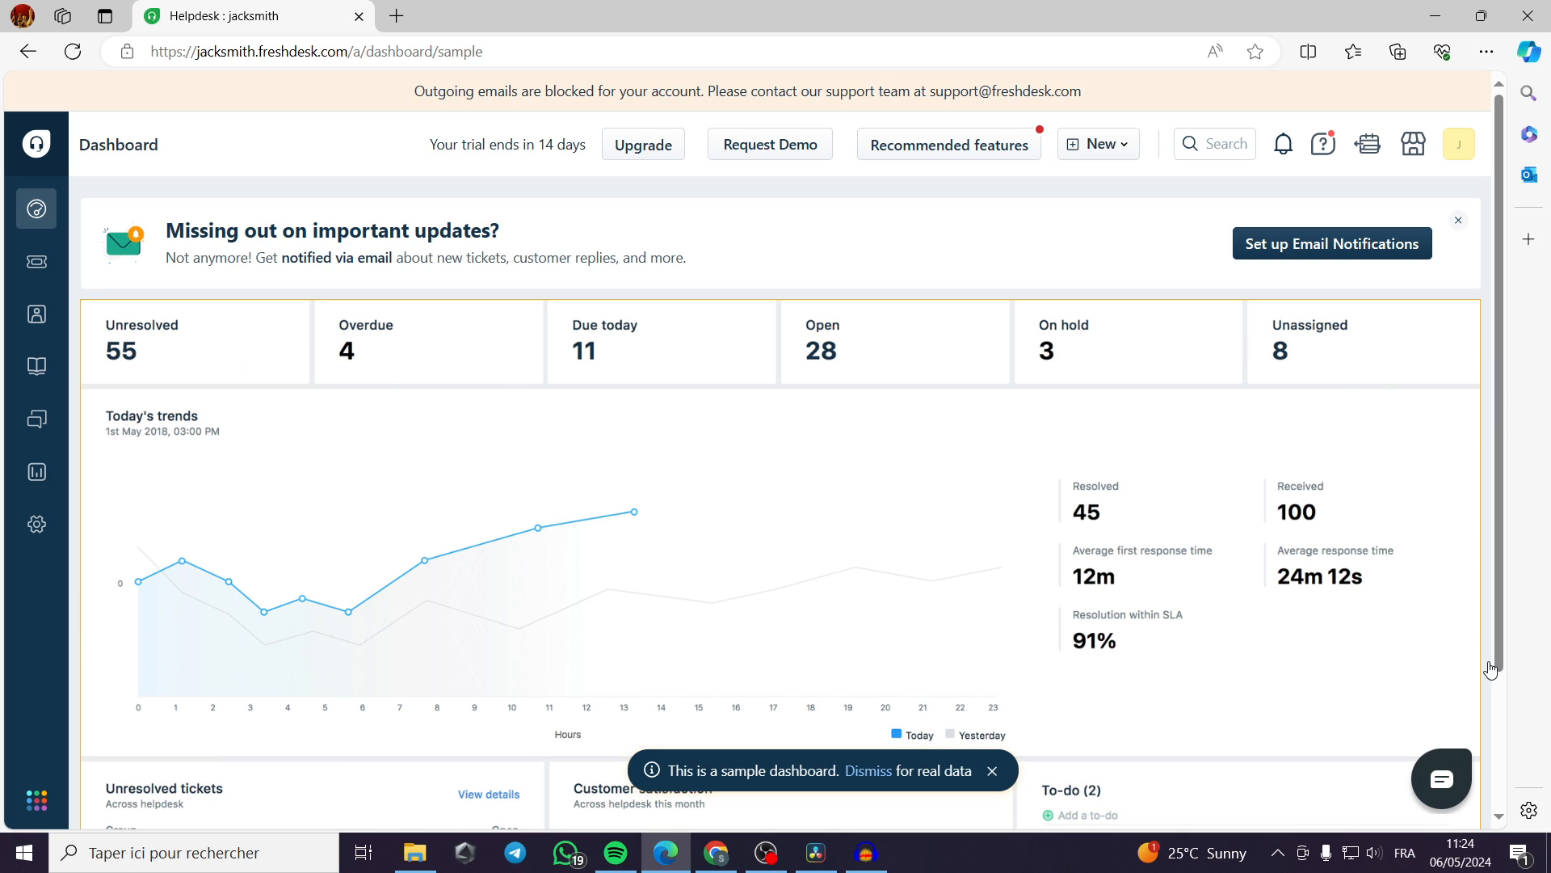
scroll(1154, 496, down, 2)
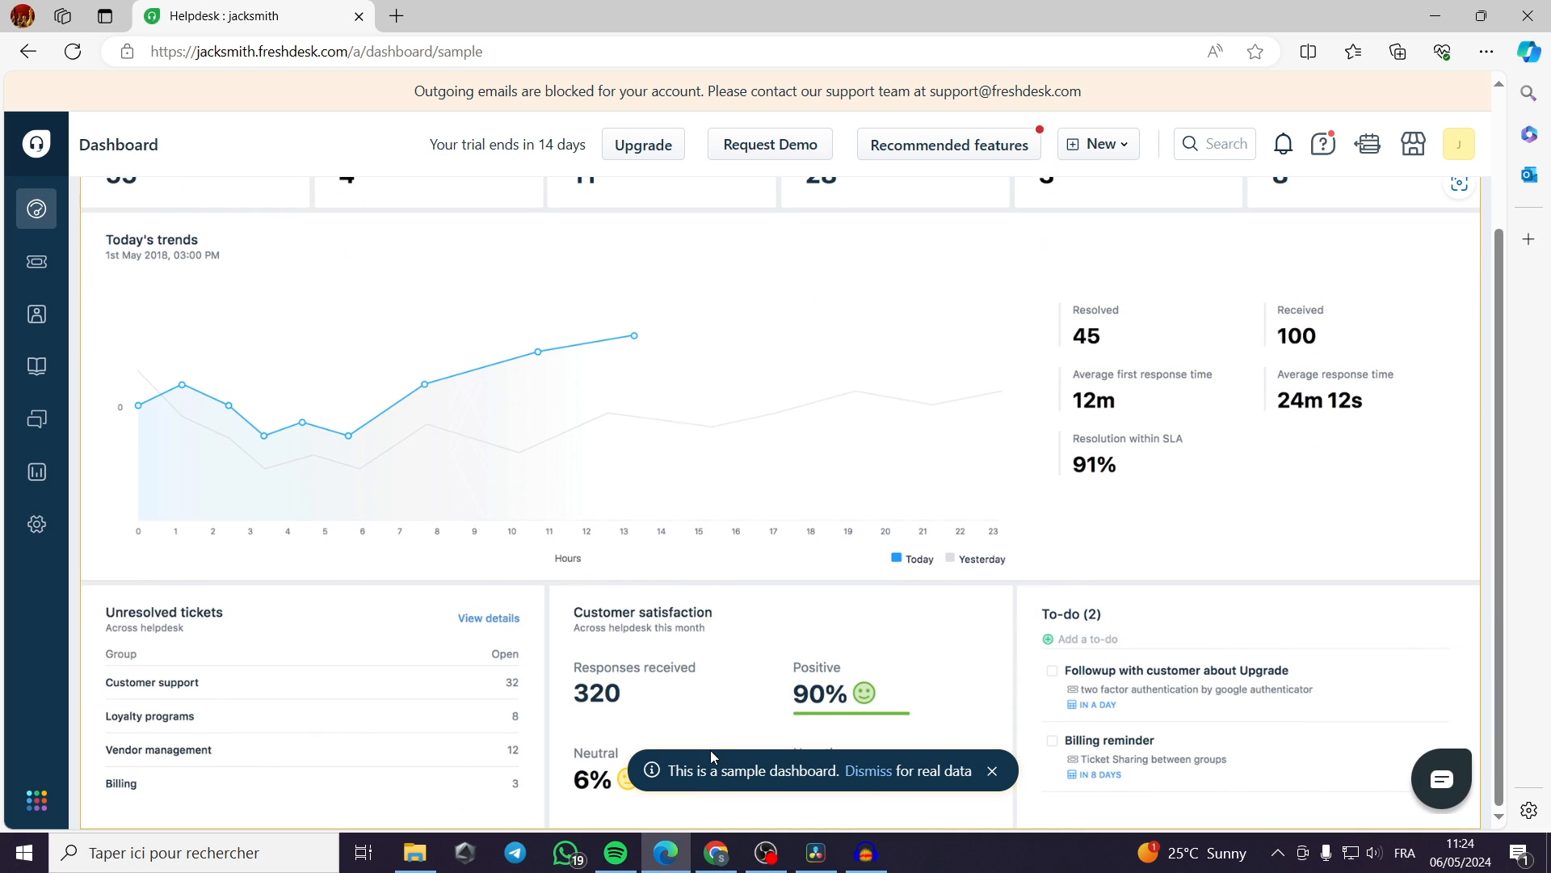
scroll(1083, 651, up, 2)
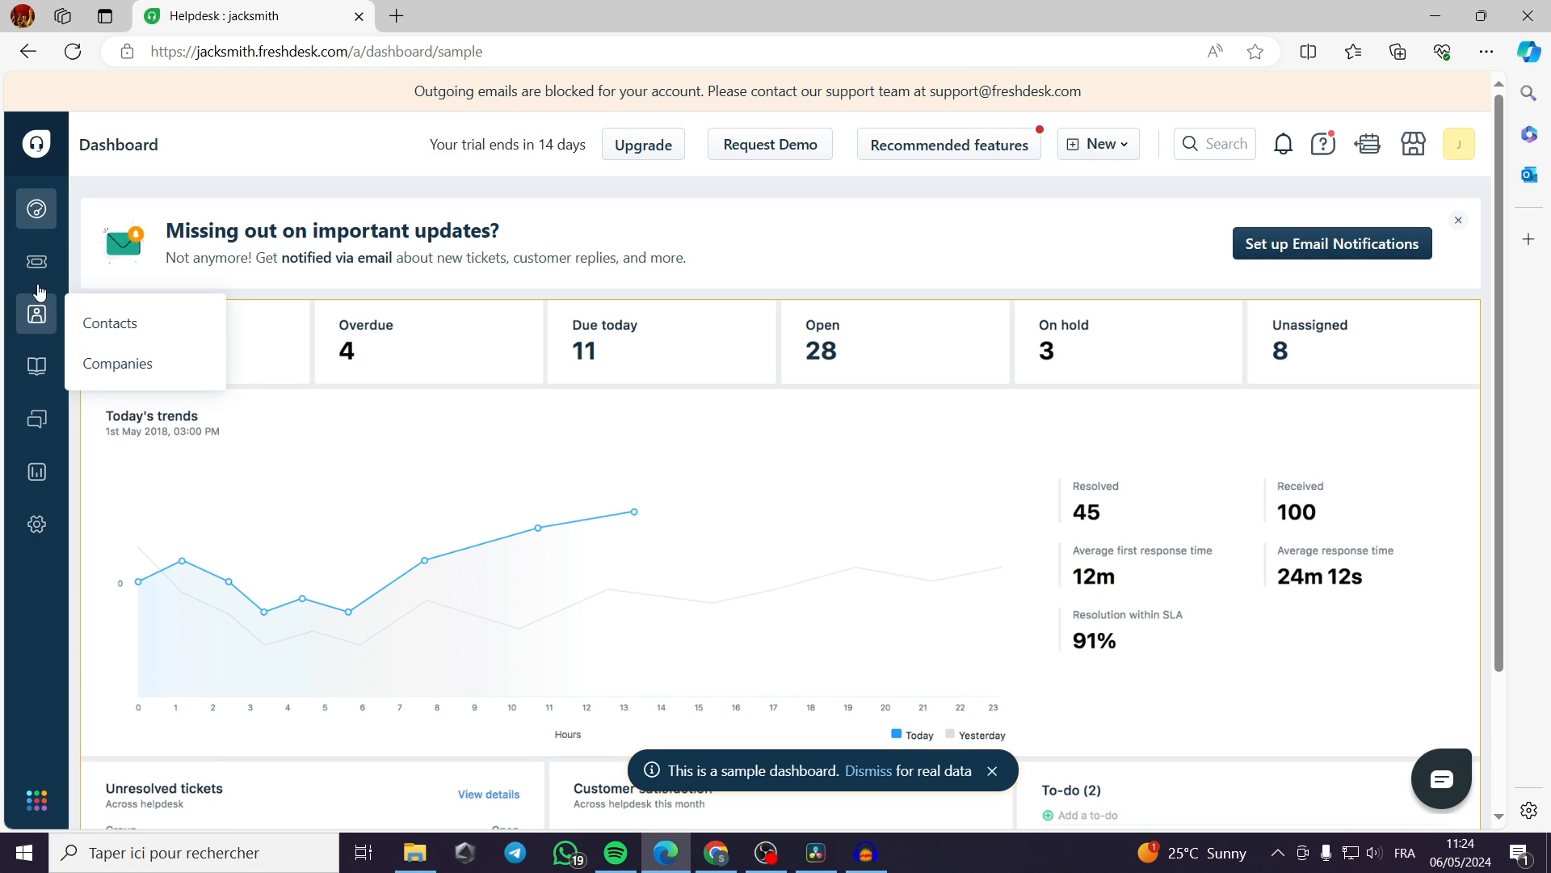
click(37, 276)
Open the list of all contacts and look through its entries.
mouse_move(37, 318)
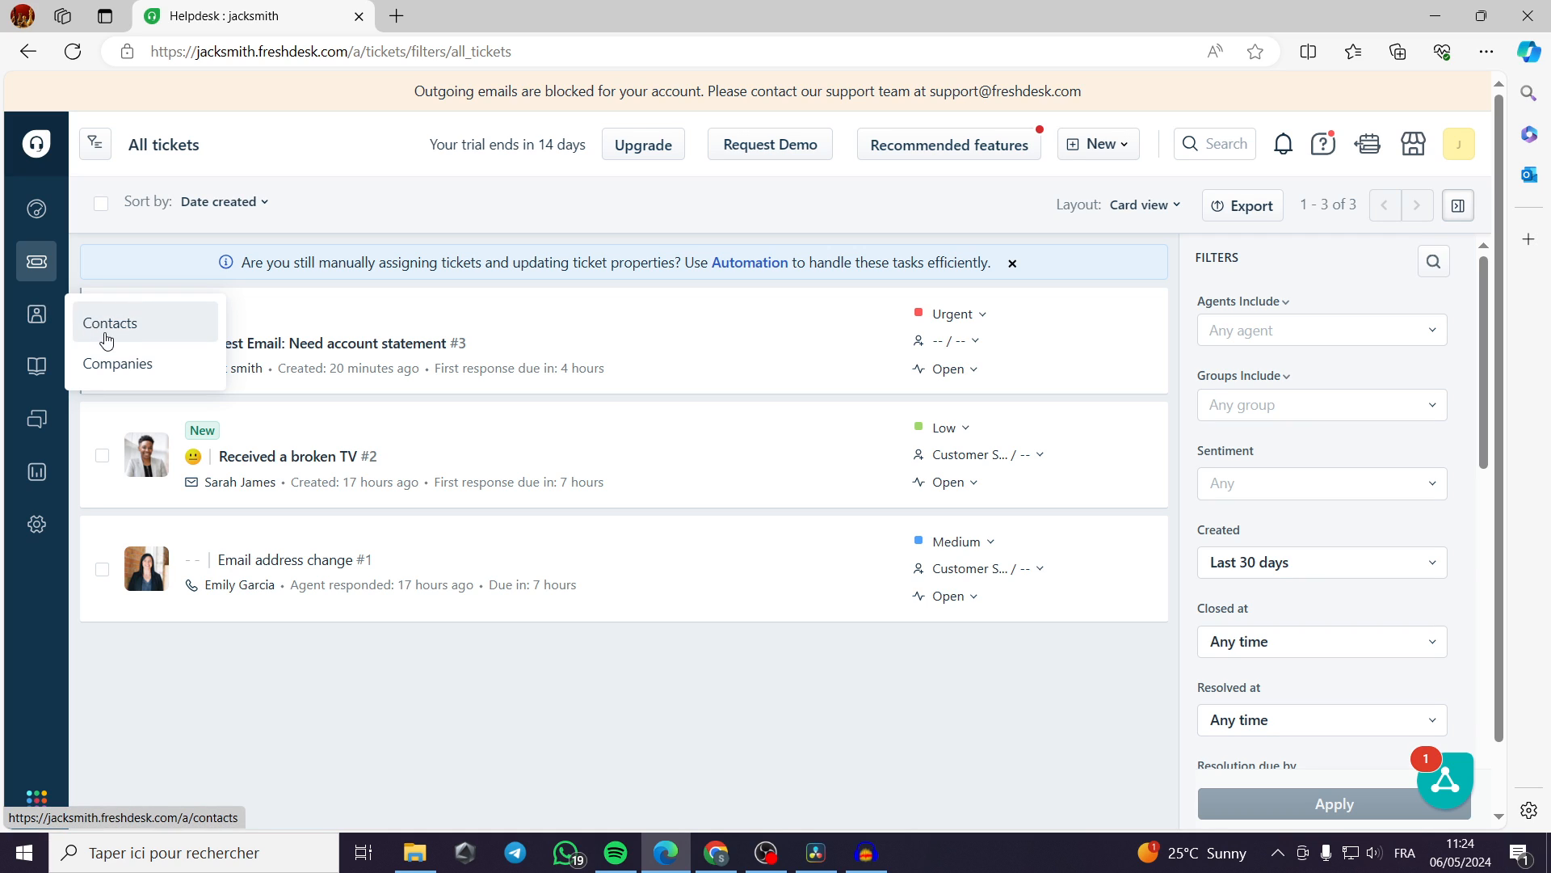
click(37, 318)
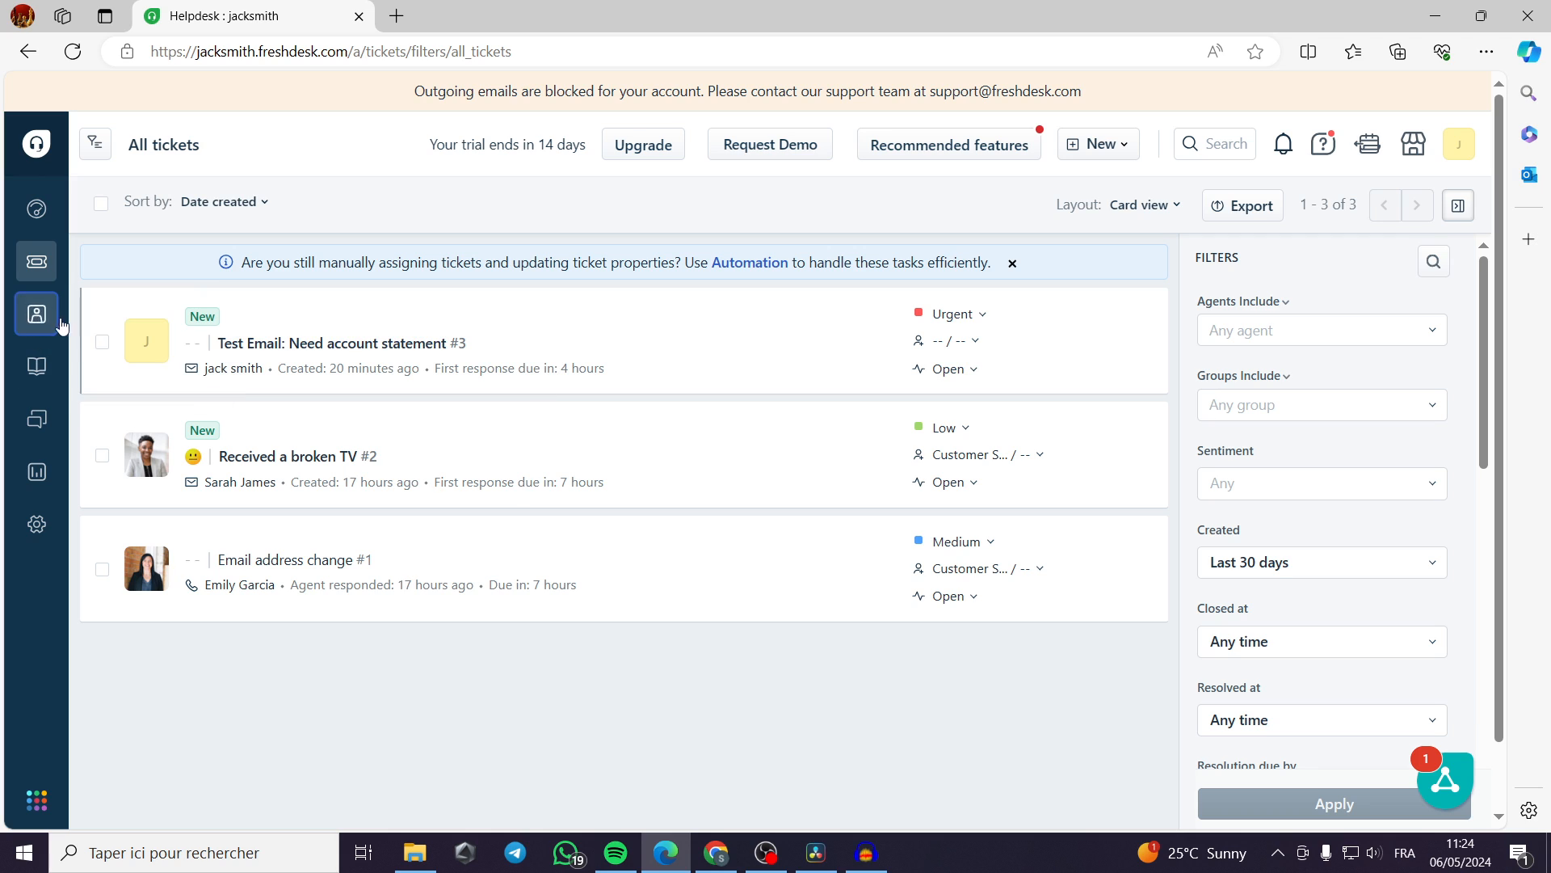
mouse_move(42, 315)
click(115, 324)
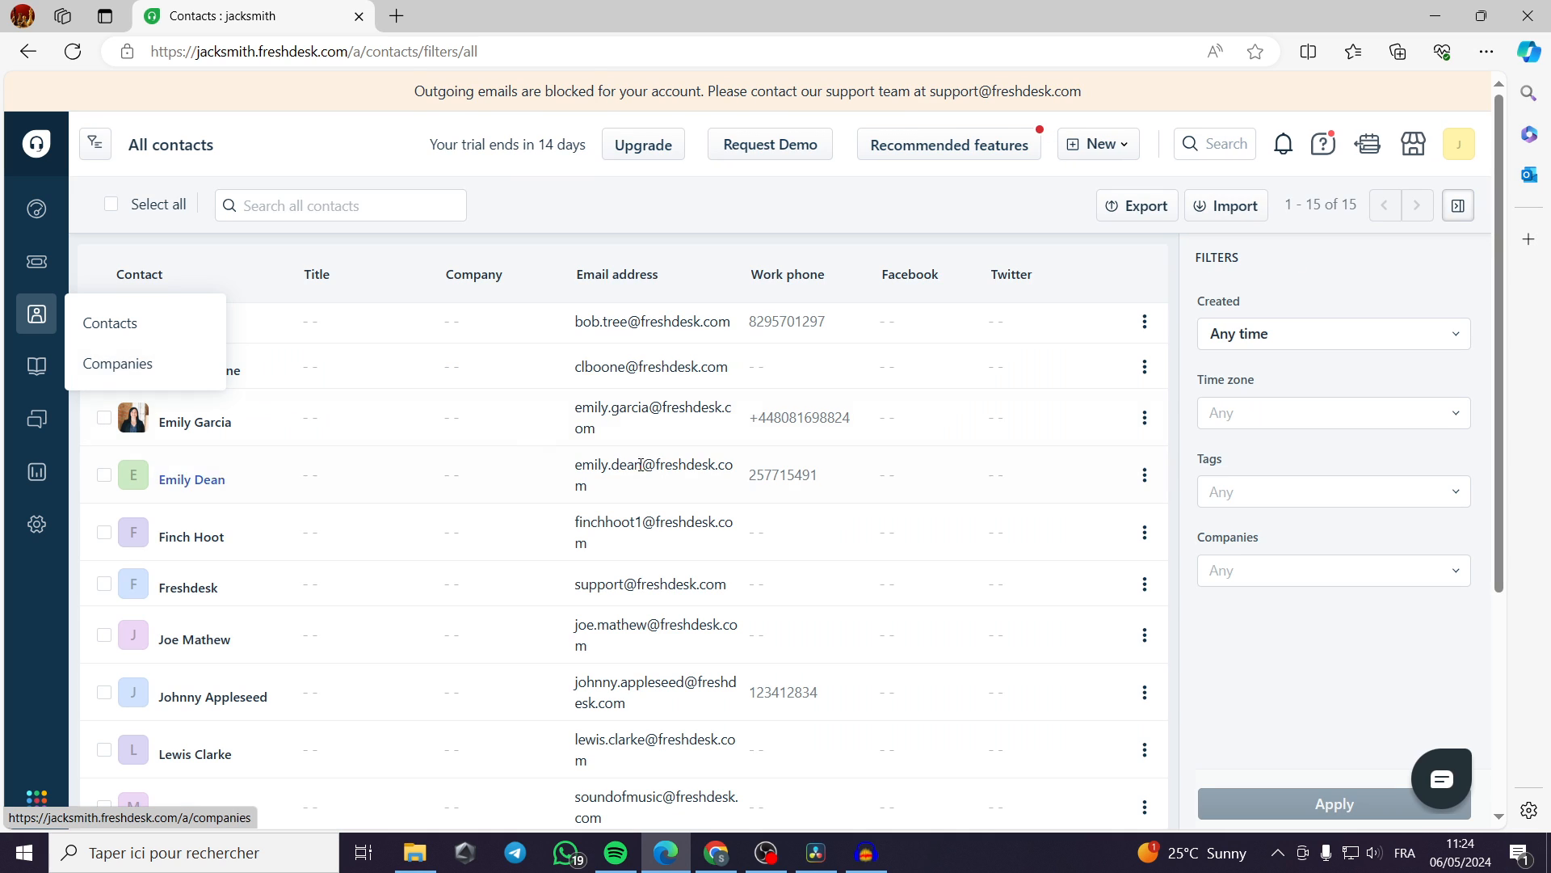
scroll(429, 444, down, 4)
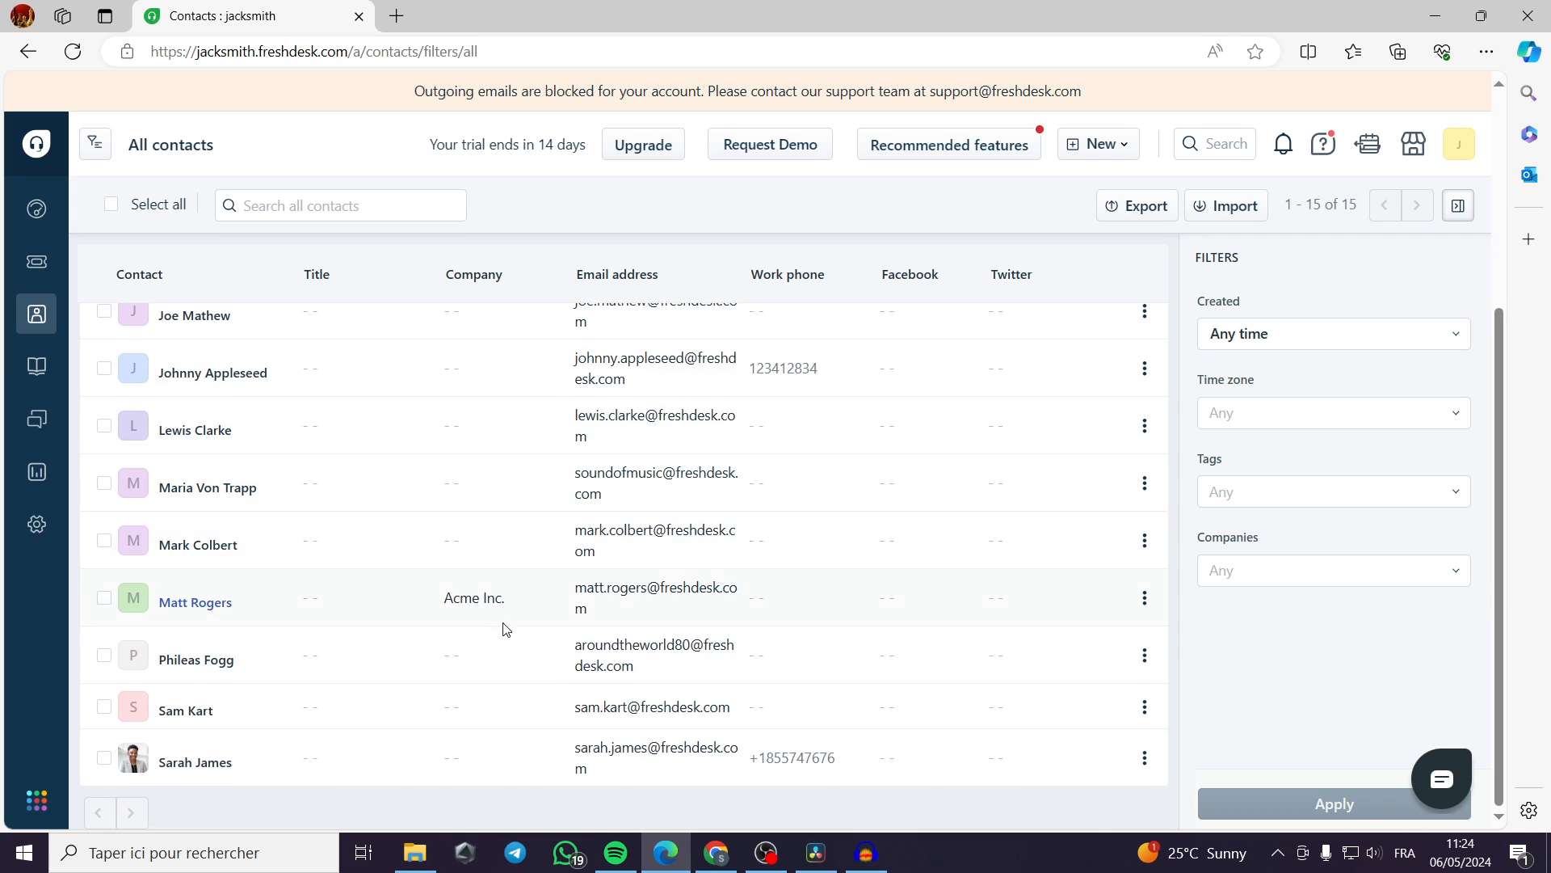
scroll(502, 627, up, 4)
mouse_move(36, 313)
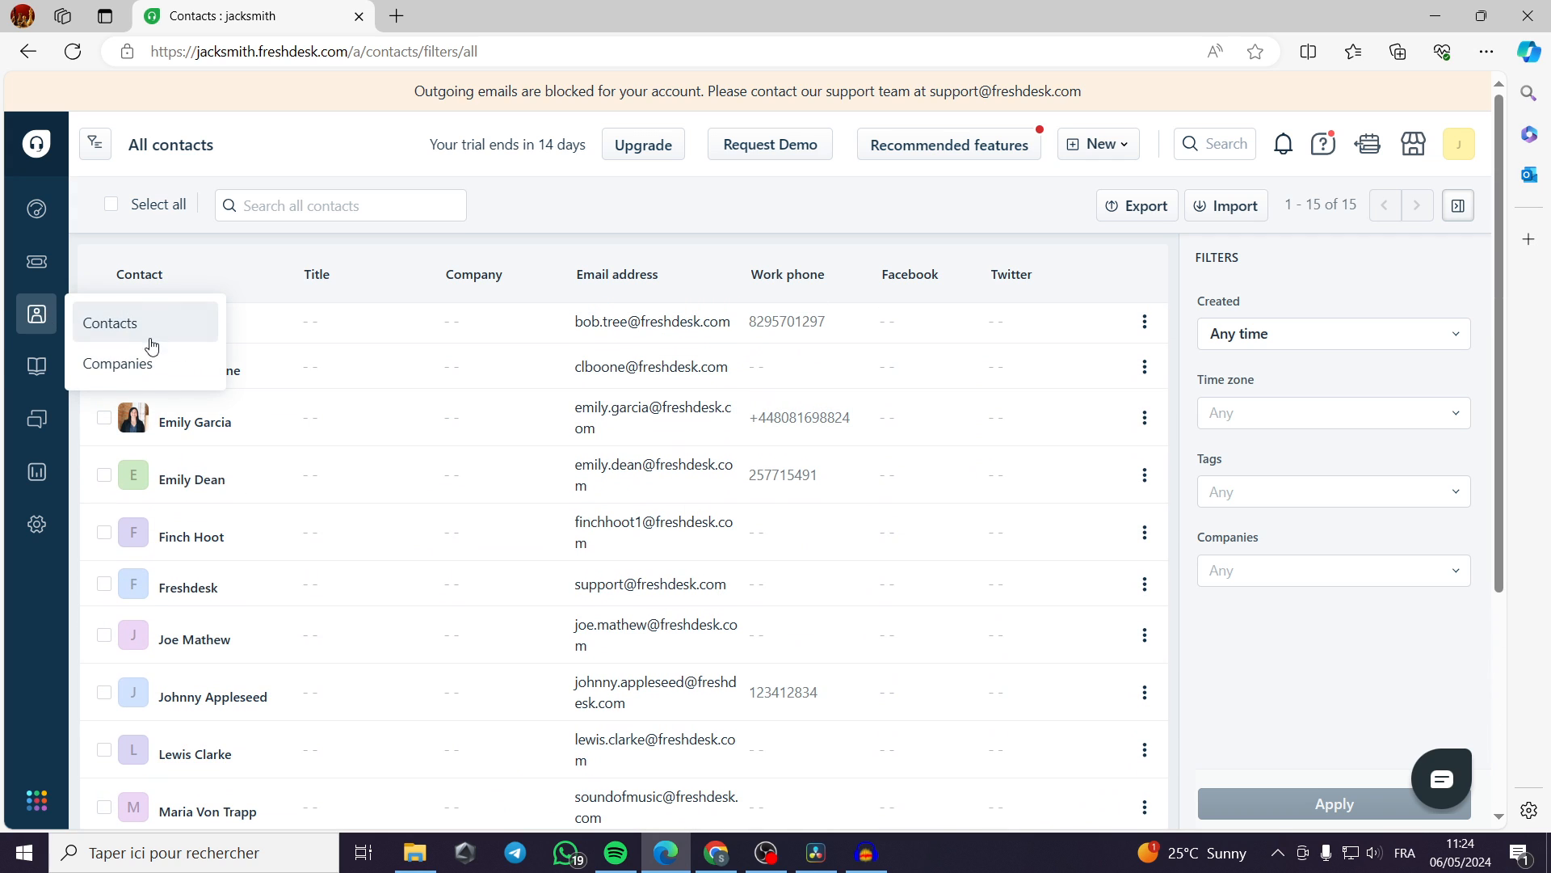
Look through the companies list, the knowledge base categories and the forums' recent activity.
click(97, 365)
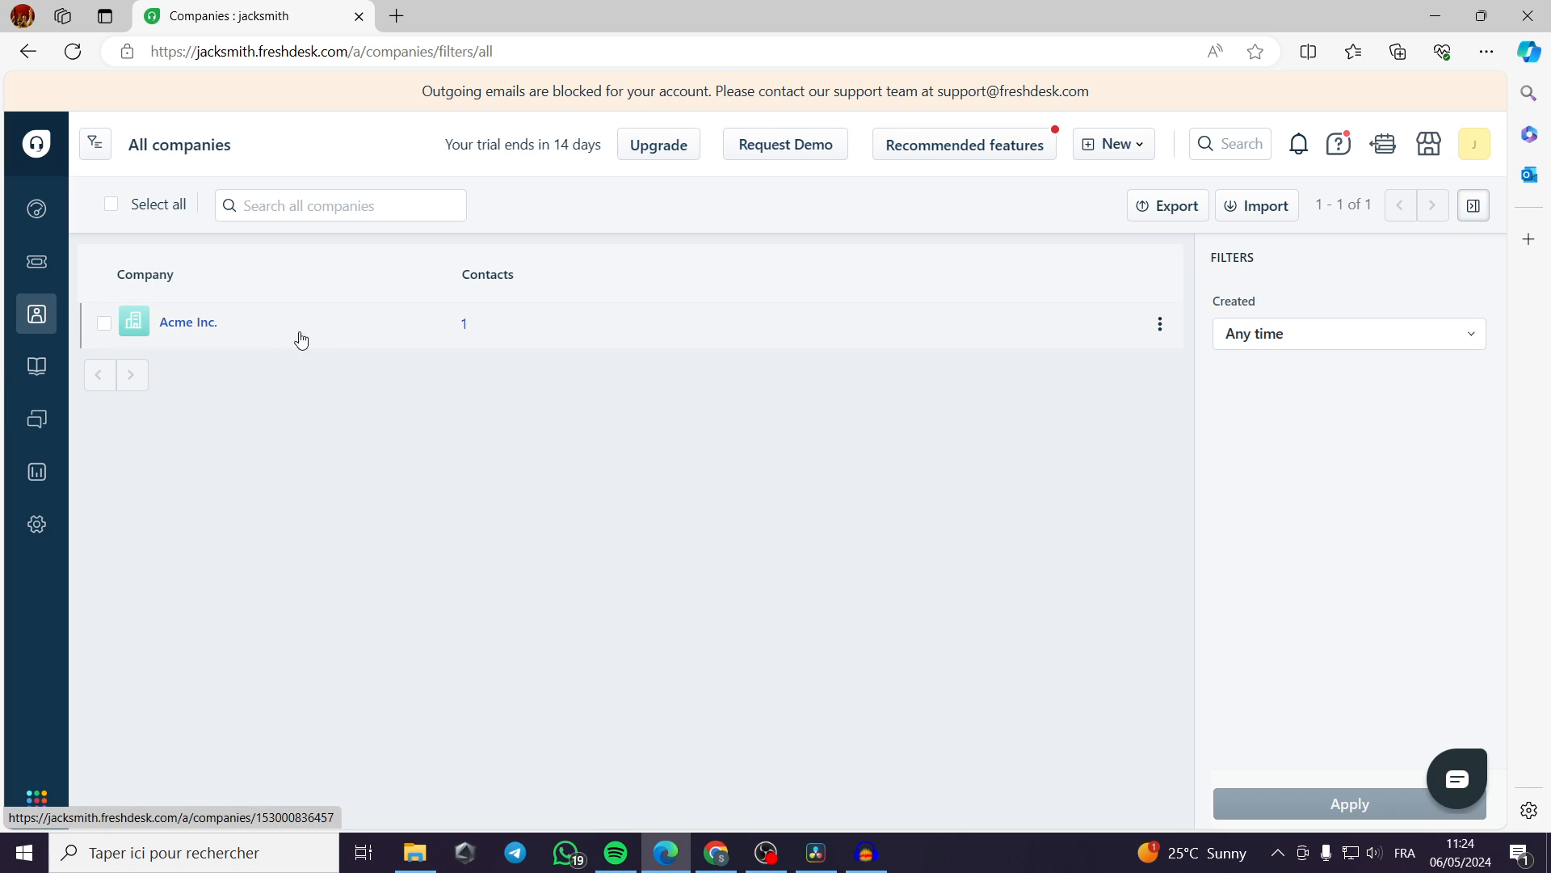
click(37, 368)
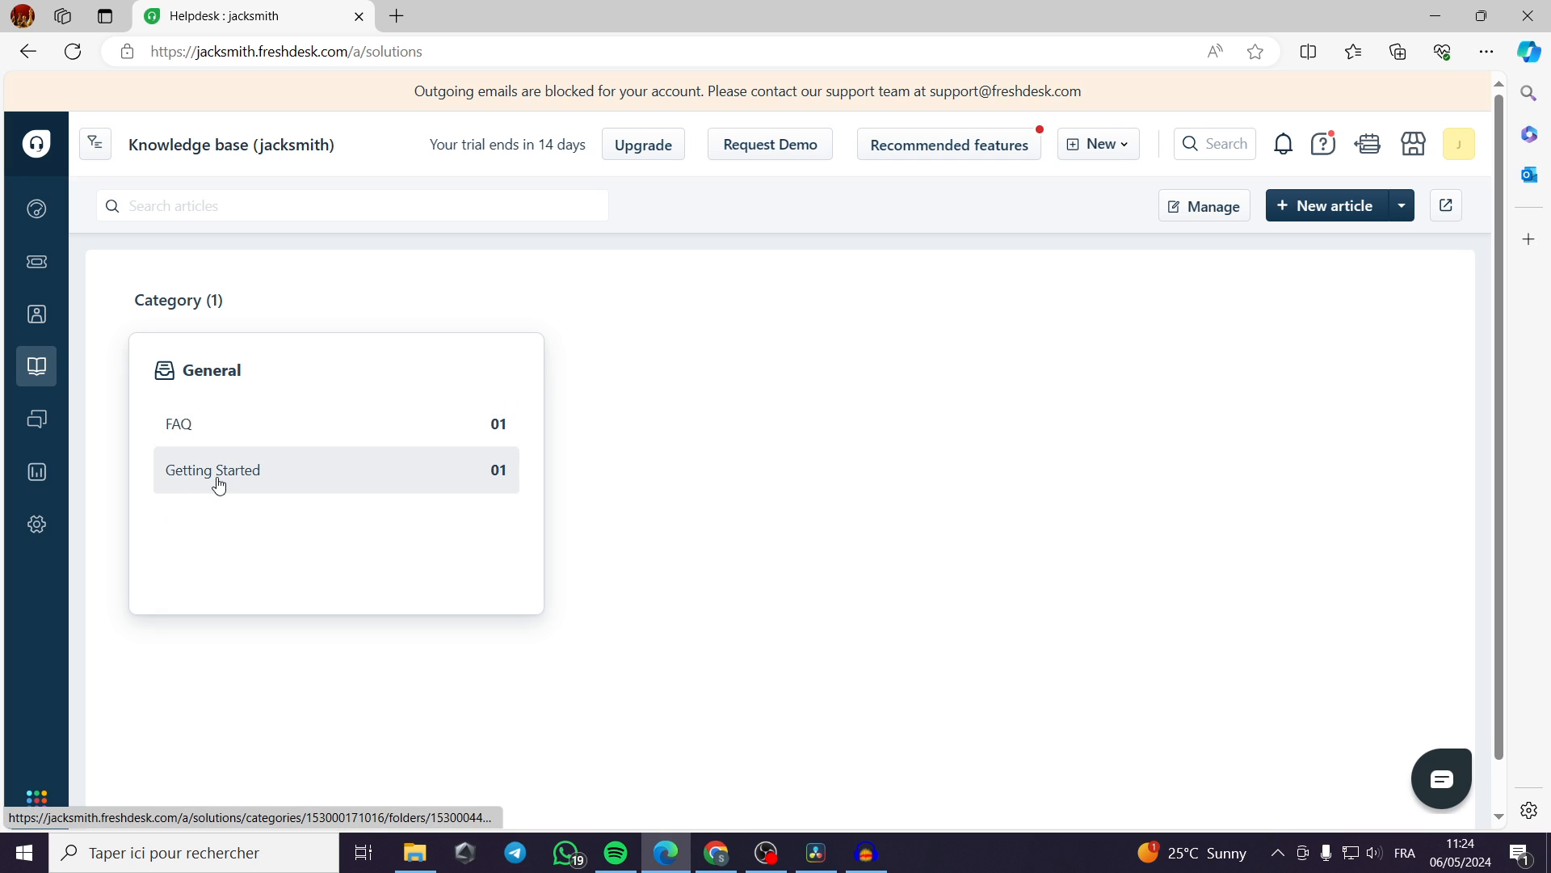
click(37, 419)
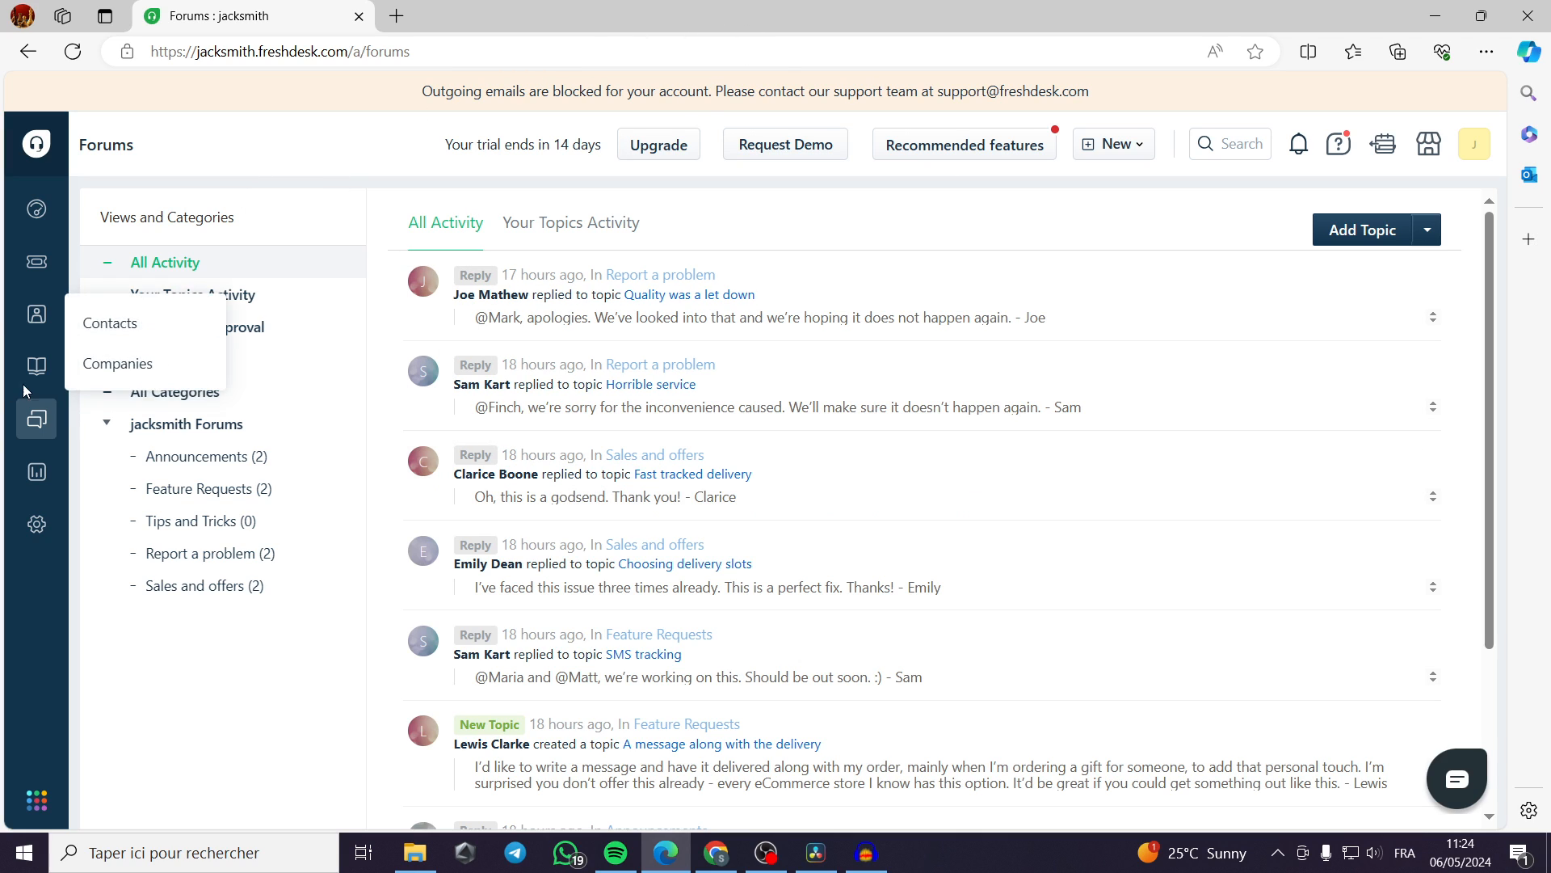
Open Analytics, dismiss its welcome message and view the My reports list.
click(38, 484)
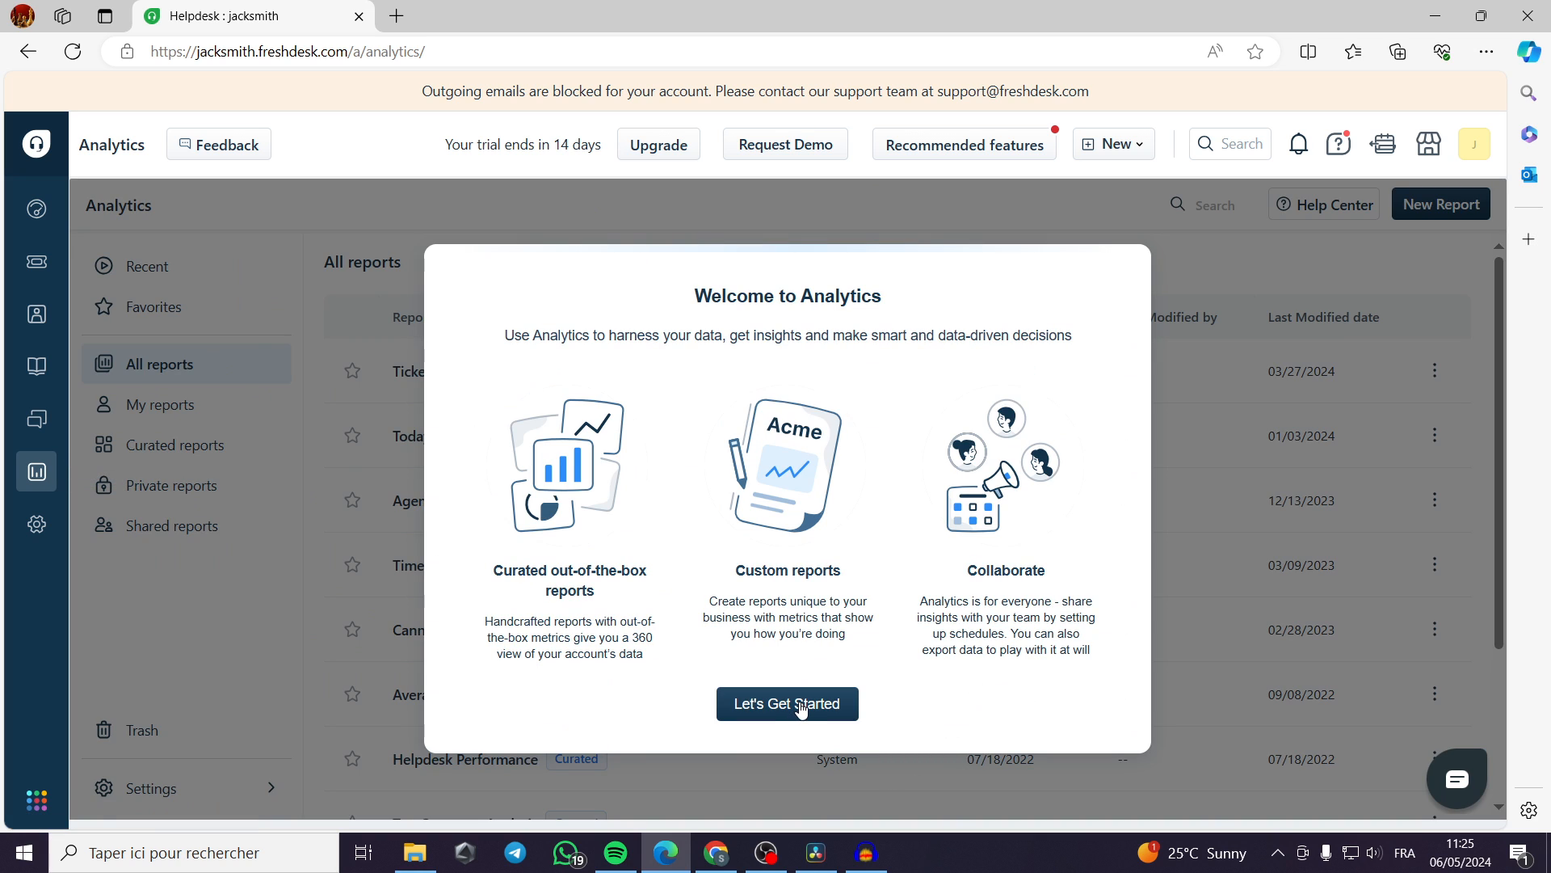
click(800, 709)
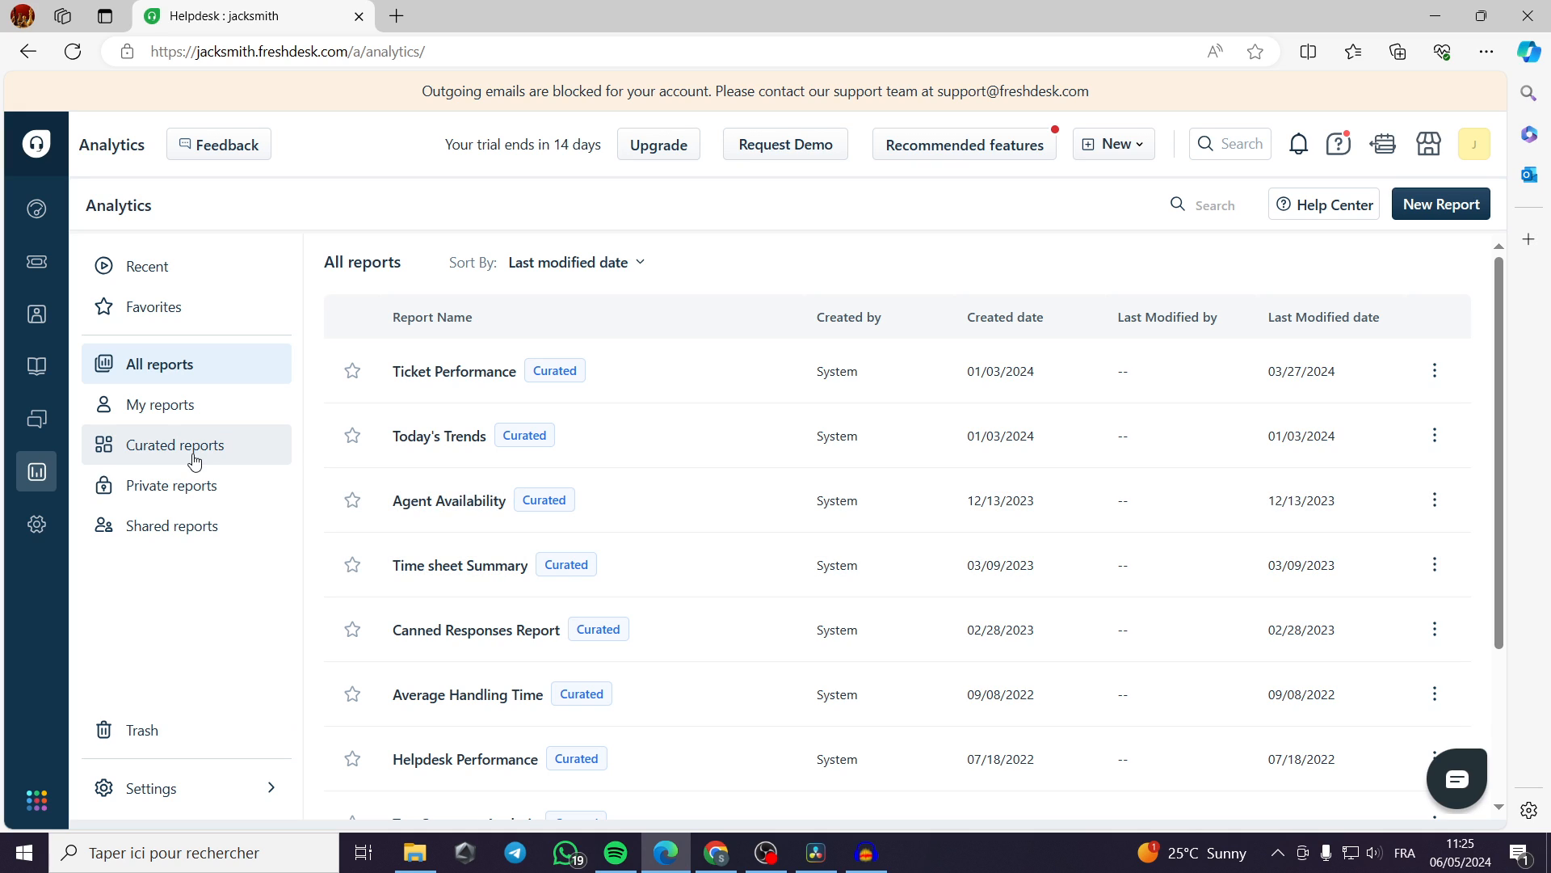
click(174, 415)
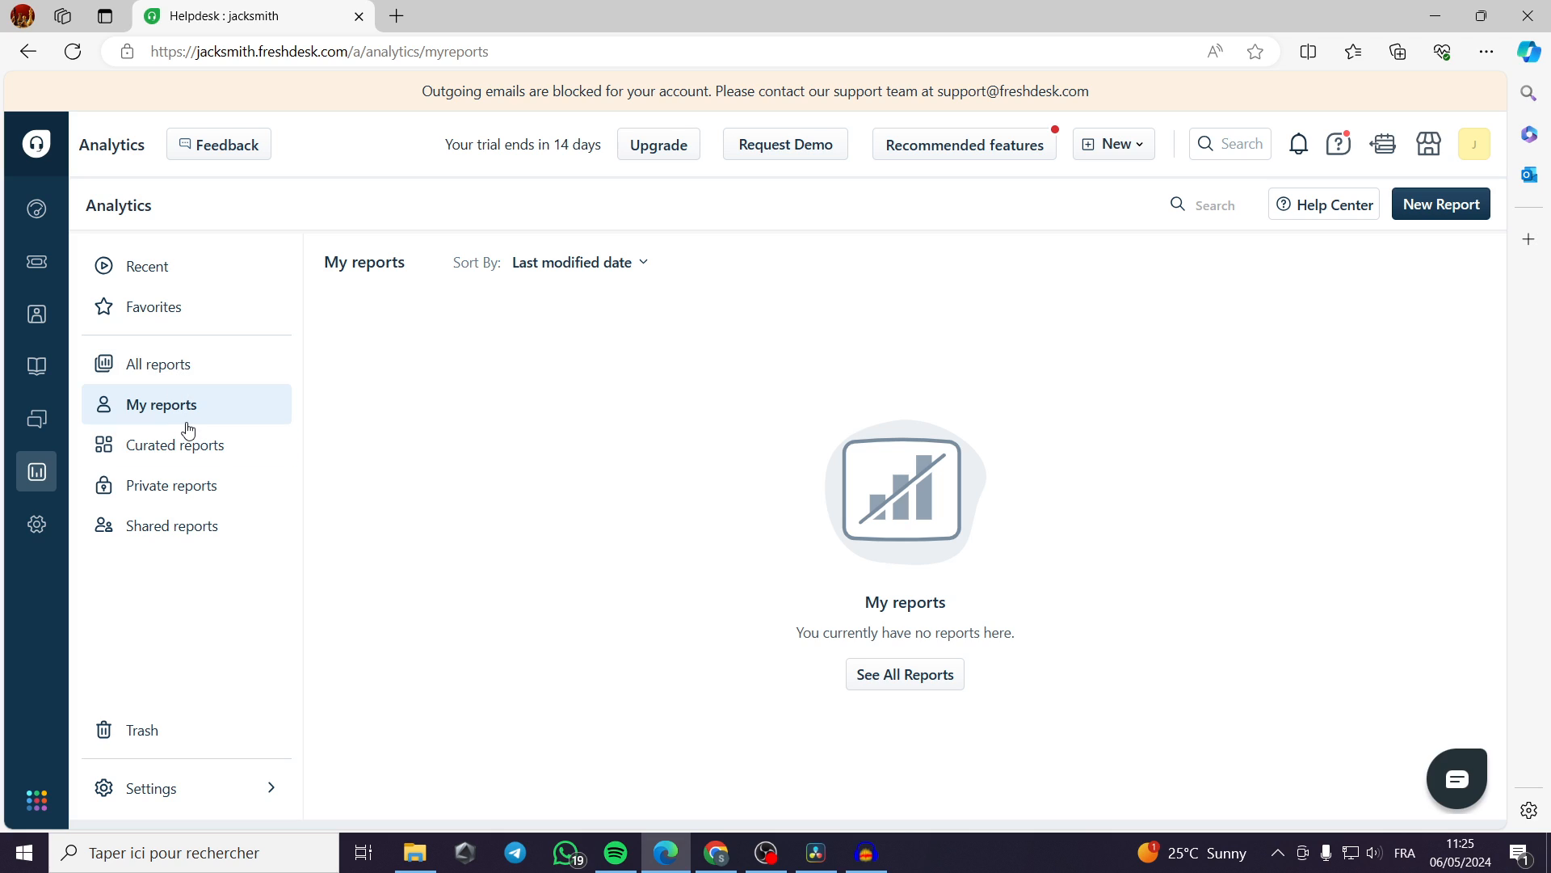
Return to the list of all reports and look through the curated reports.
click(176, 379)
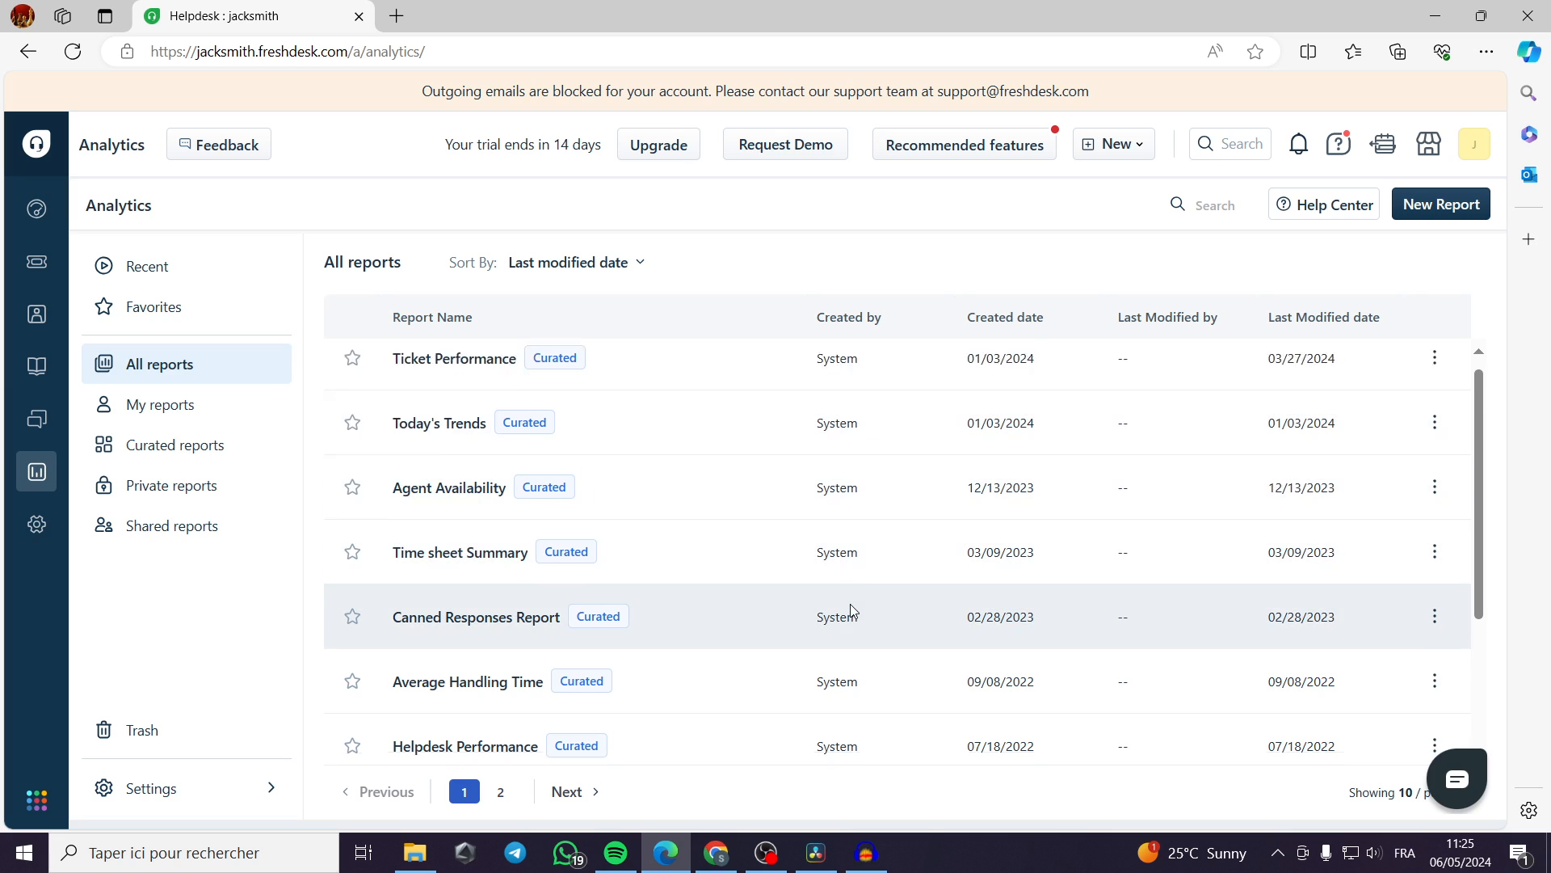
scroll(849, 612, down, 3)
scroll(849, 628, down, 1)
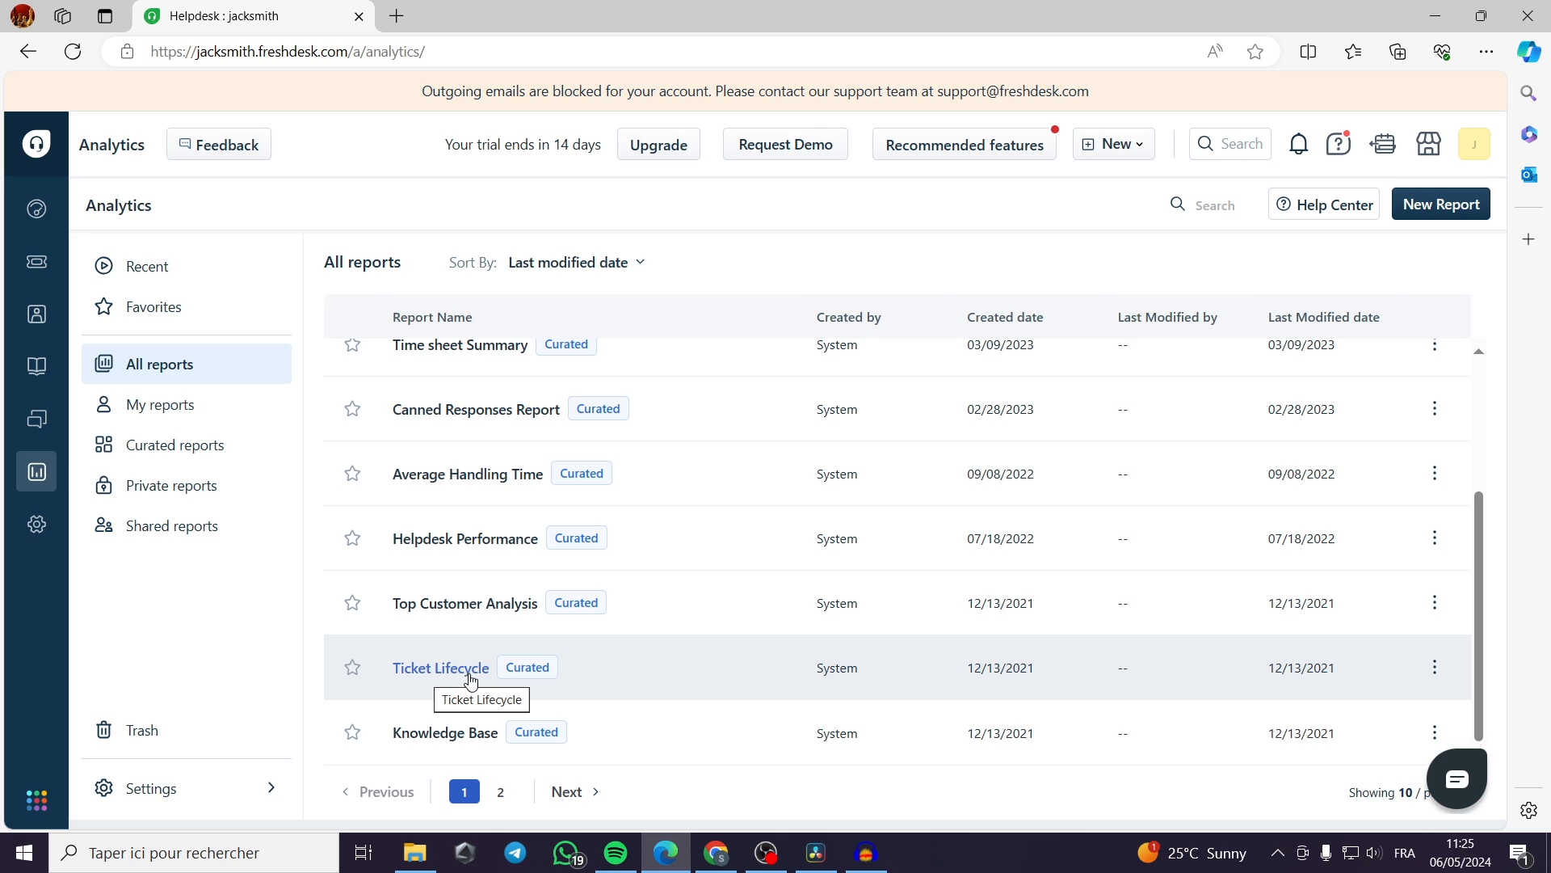
scroll(477, 683, up, 1)
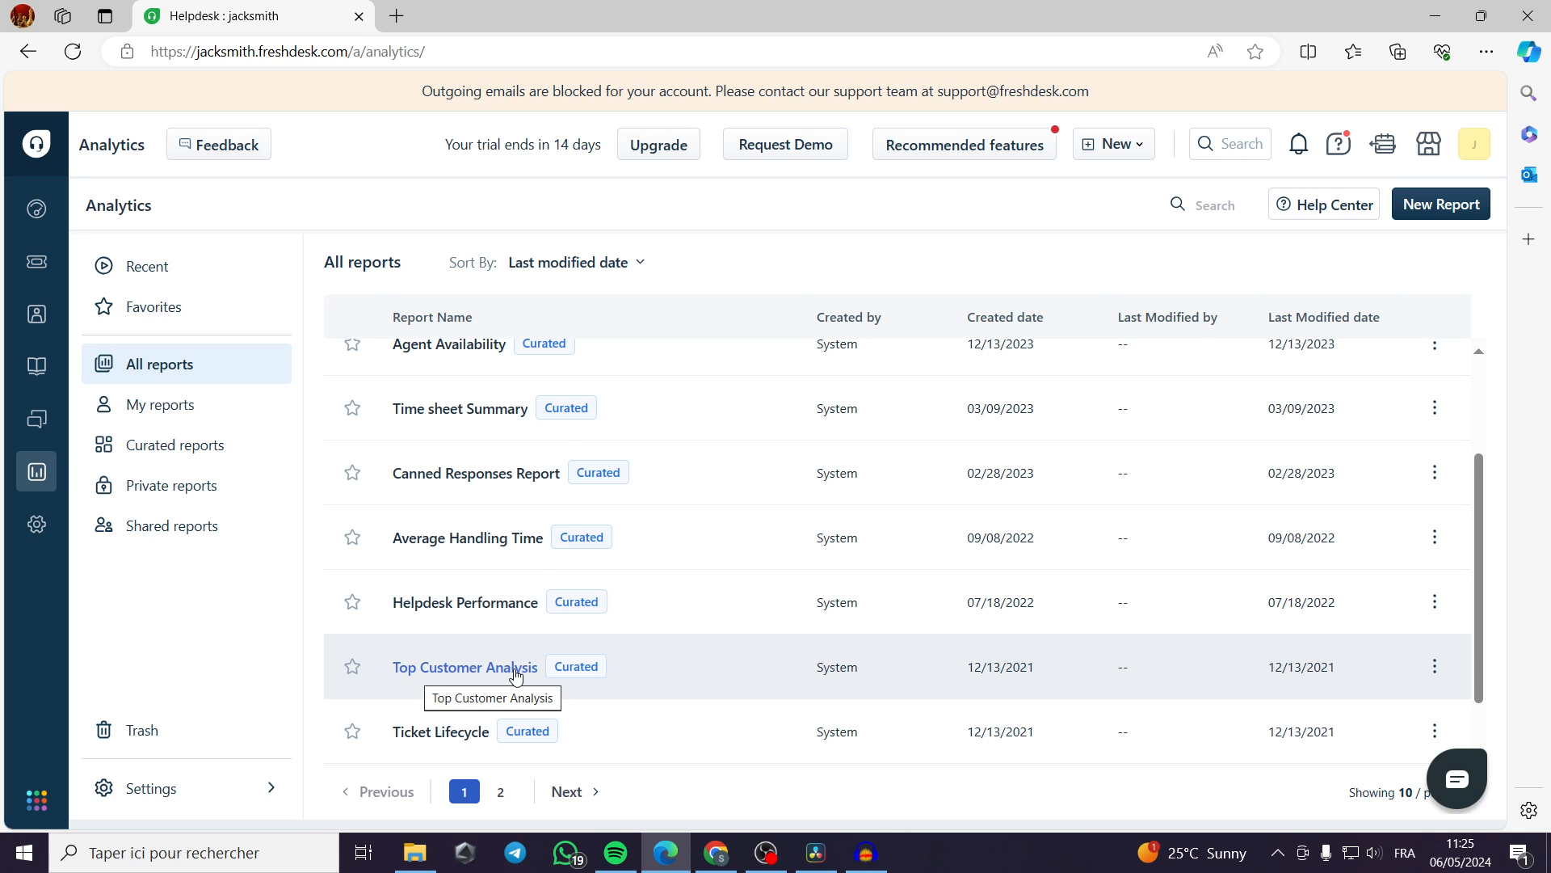
scroll(515, 675, up, 3)
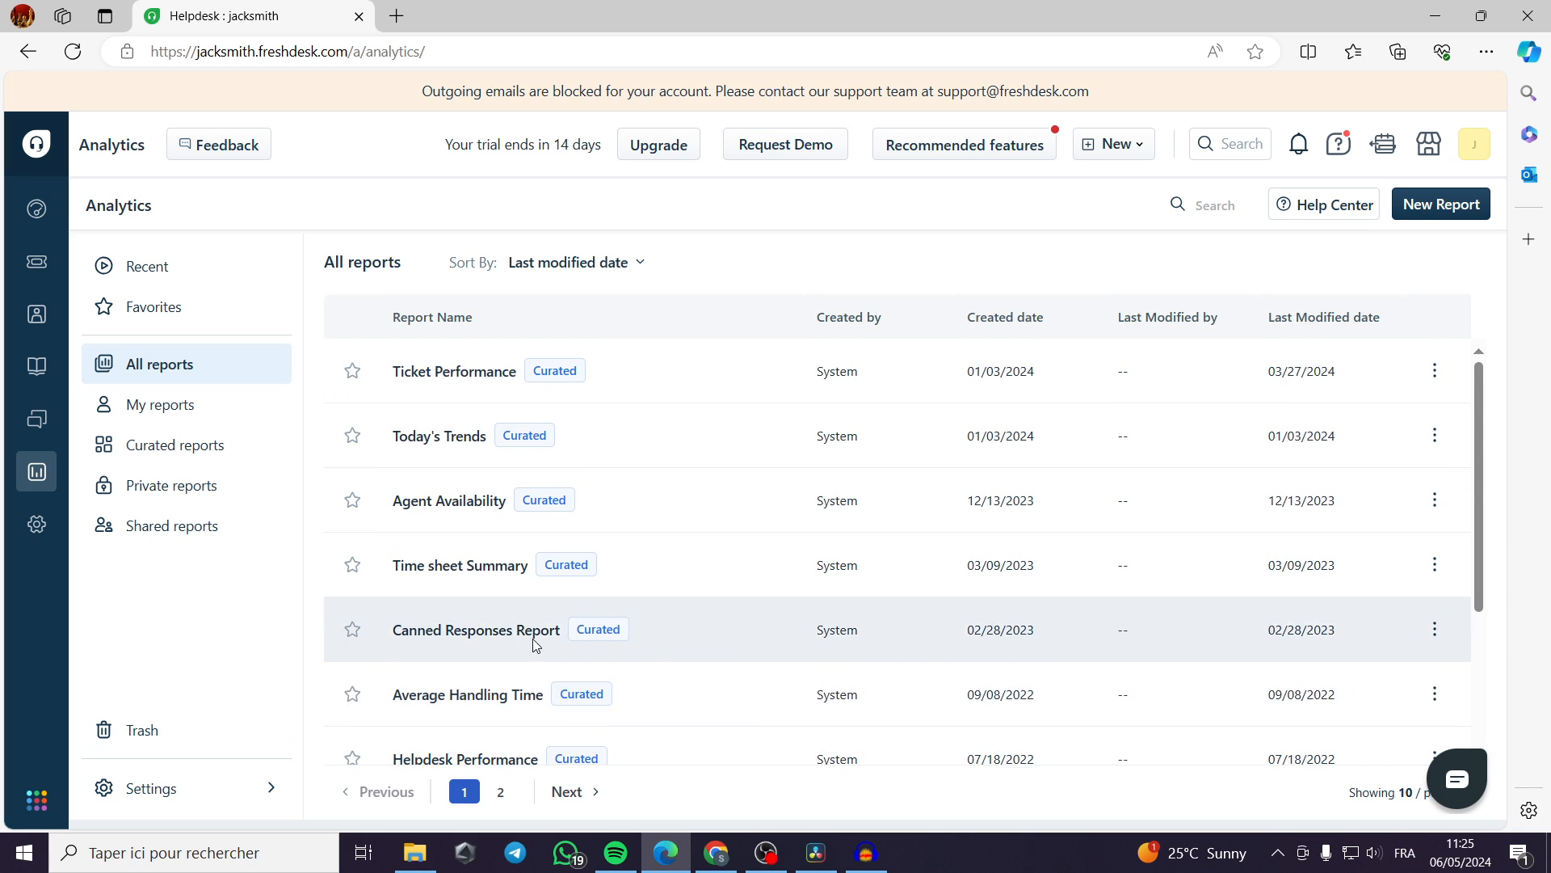
scroll(630, 581, down, 3)
scroll(404, 626, up, 3)
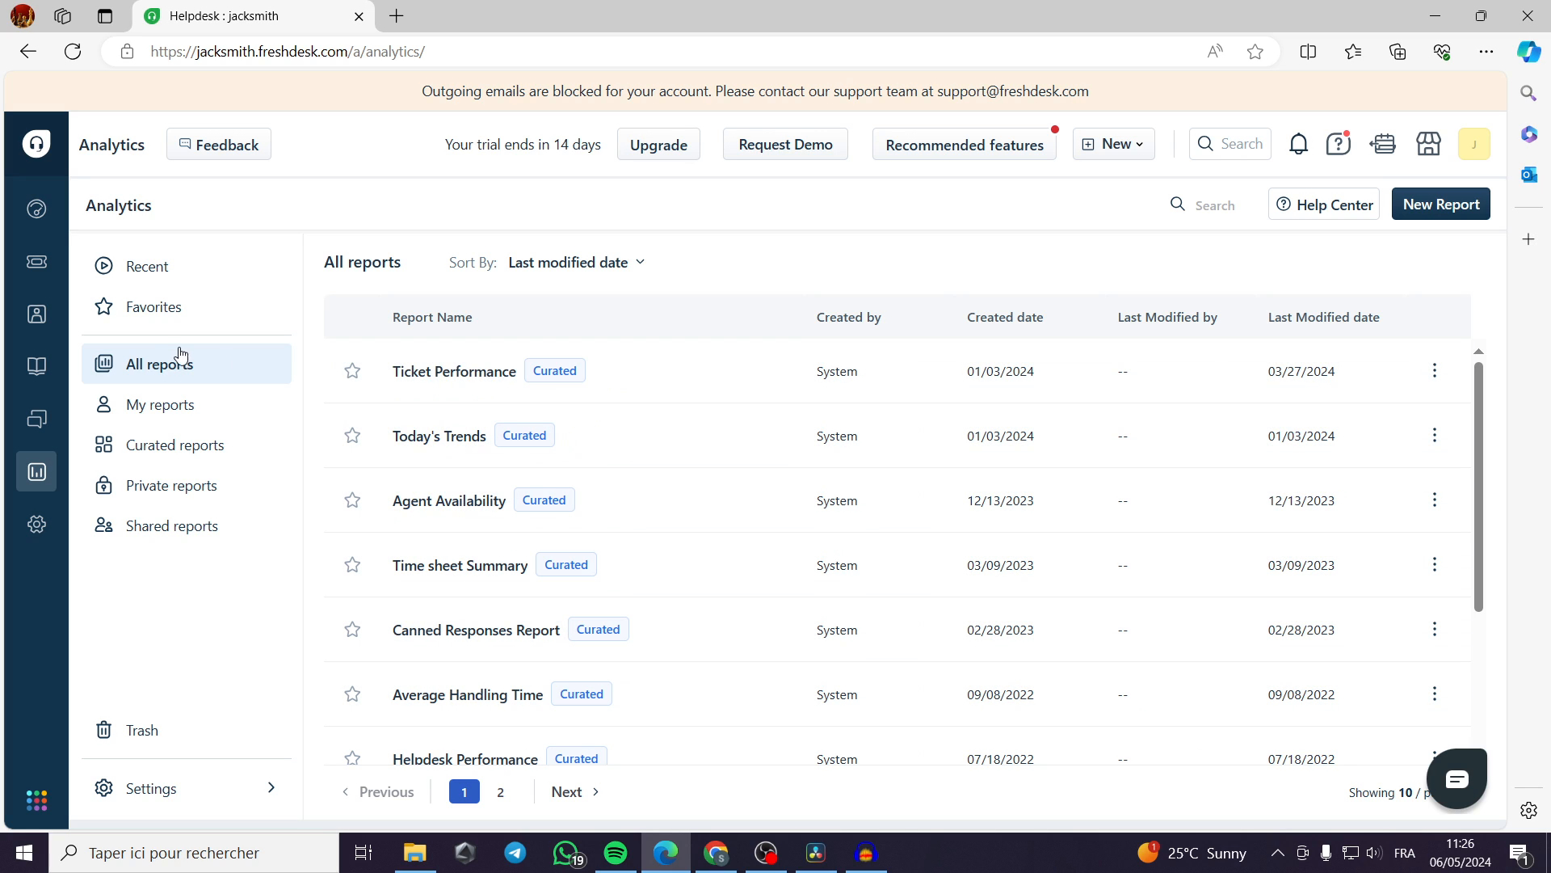
Return to the list of all tickets and start creating a new ticket.
click(37, 268)
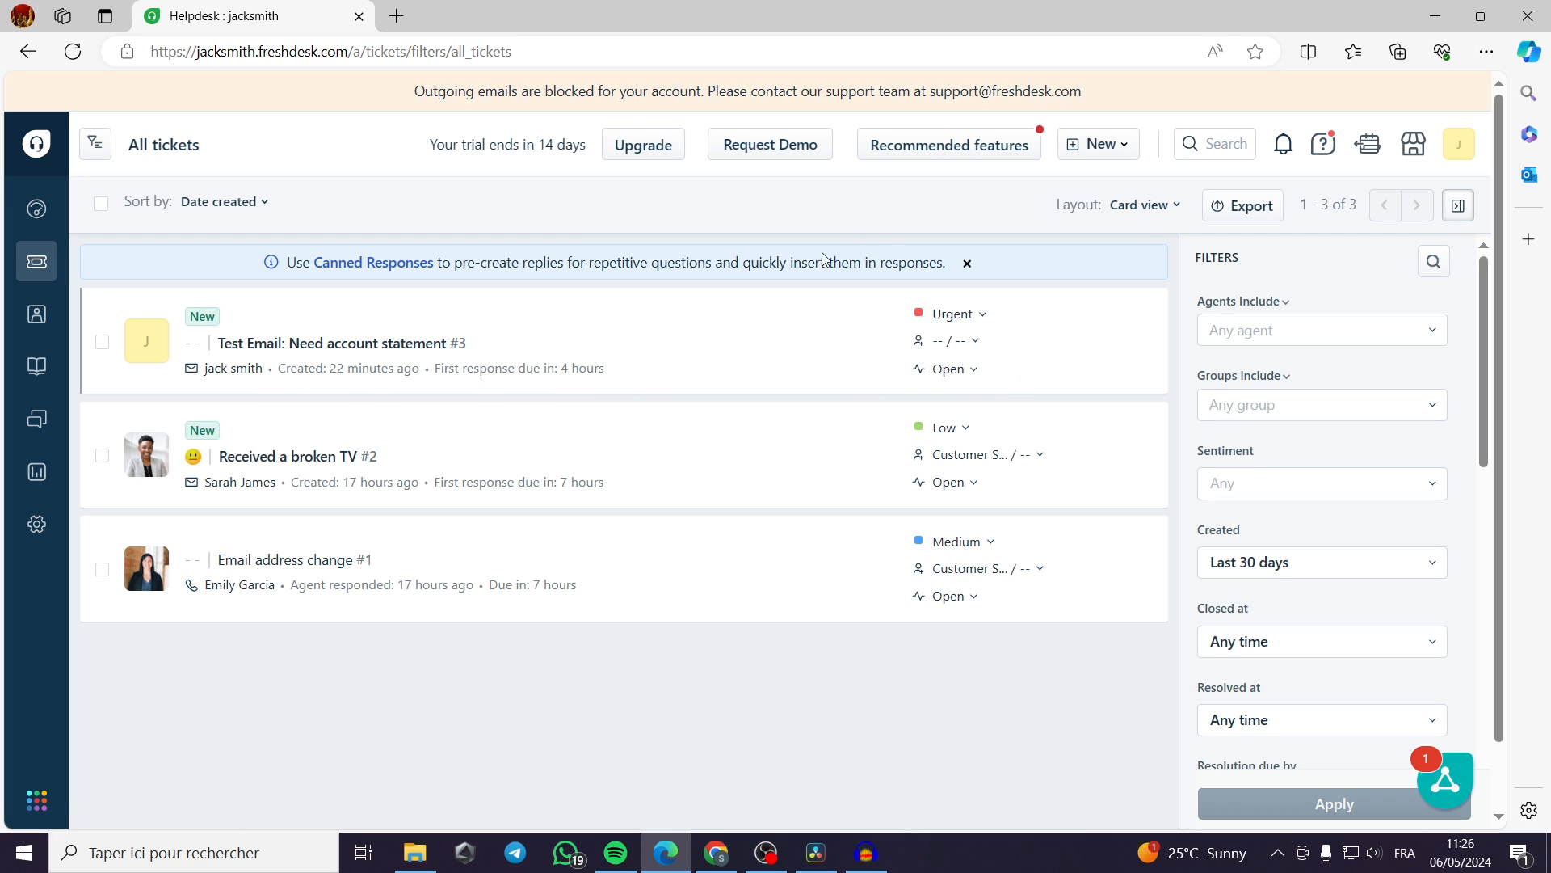
click(1128, 150)
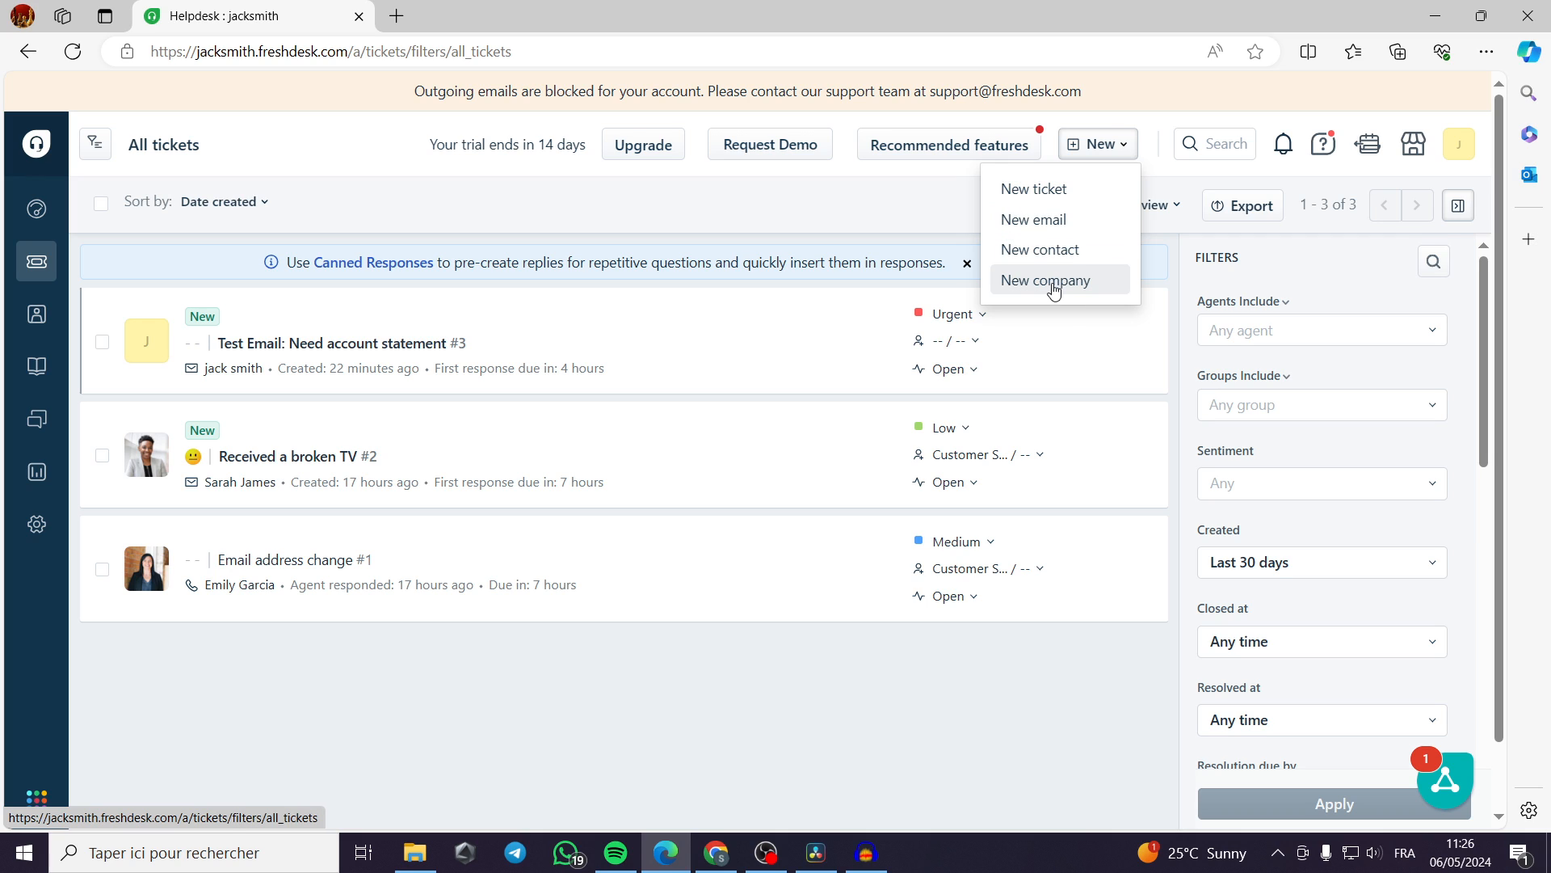
click(1057, 189)
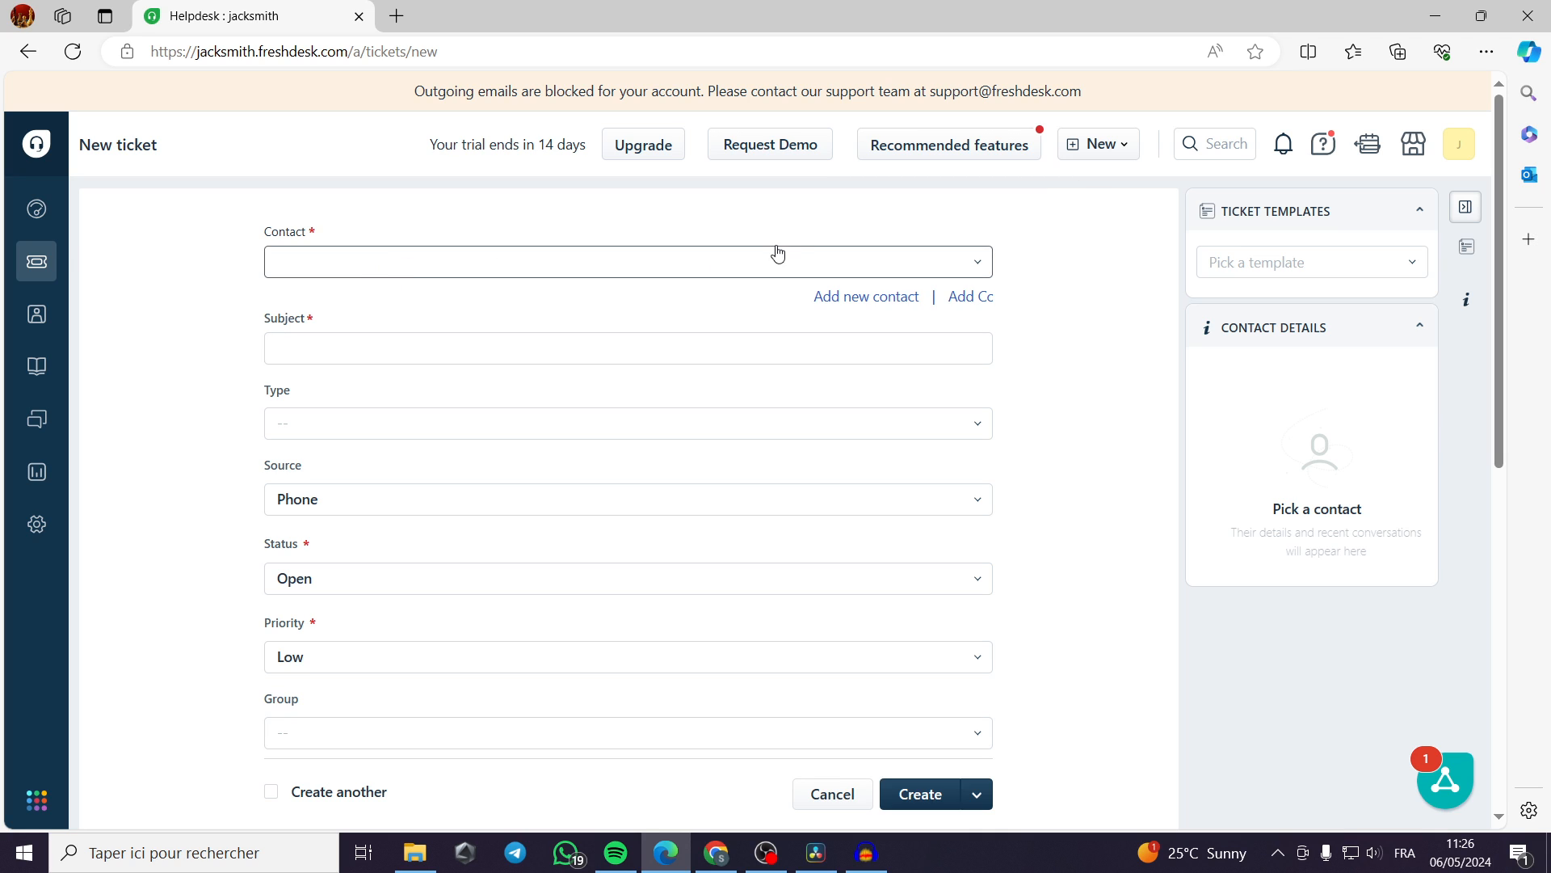
click(415, 260)
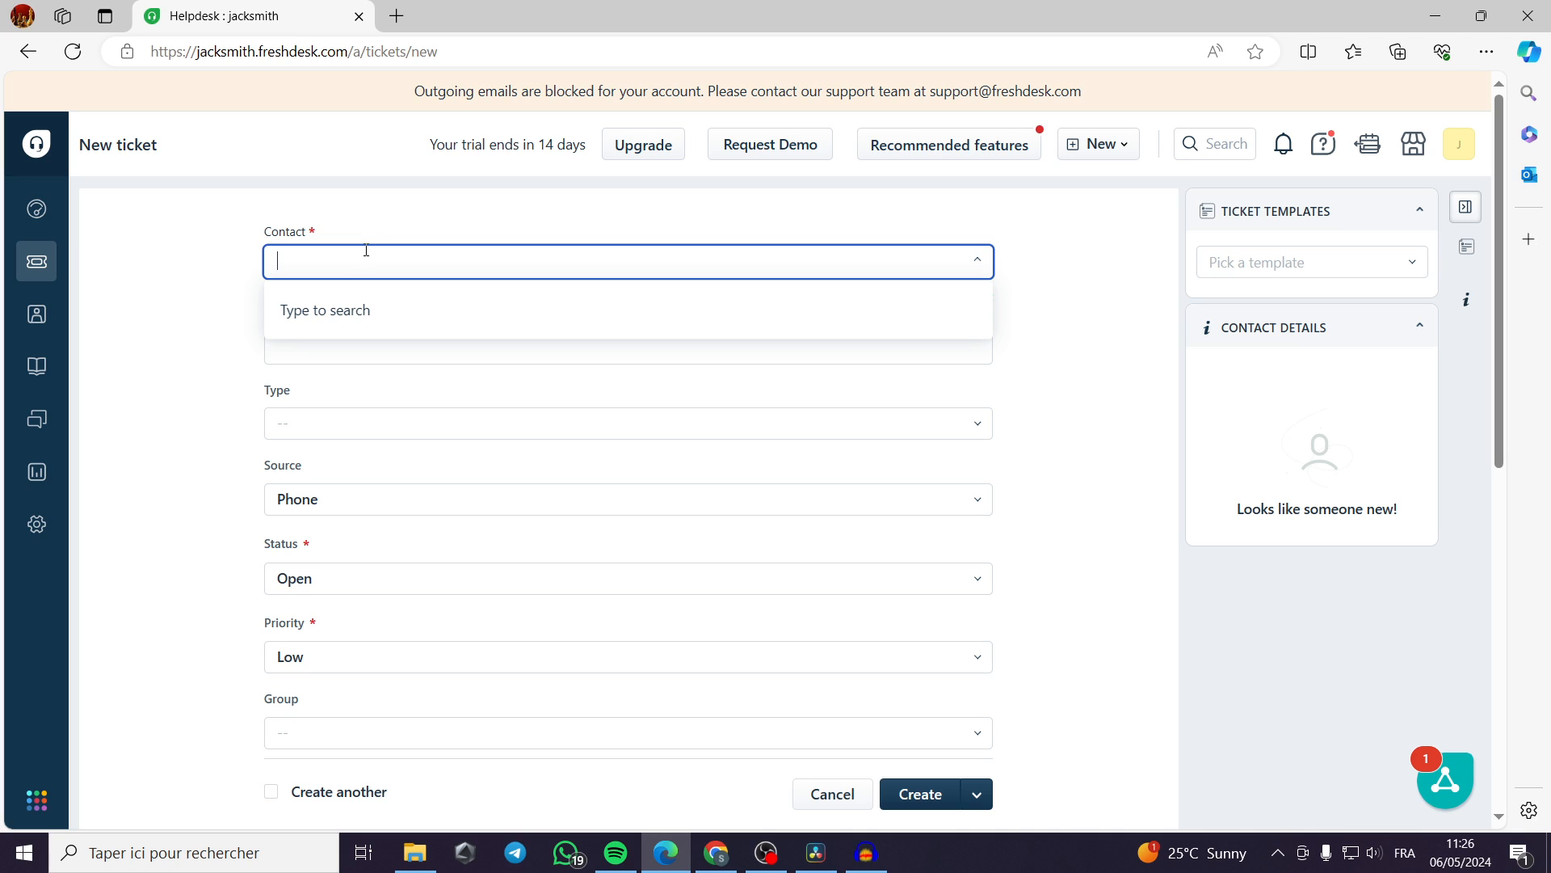
text(me)
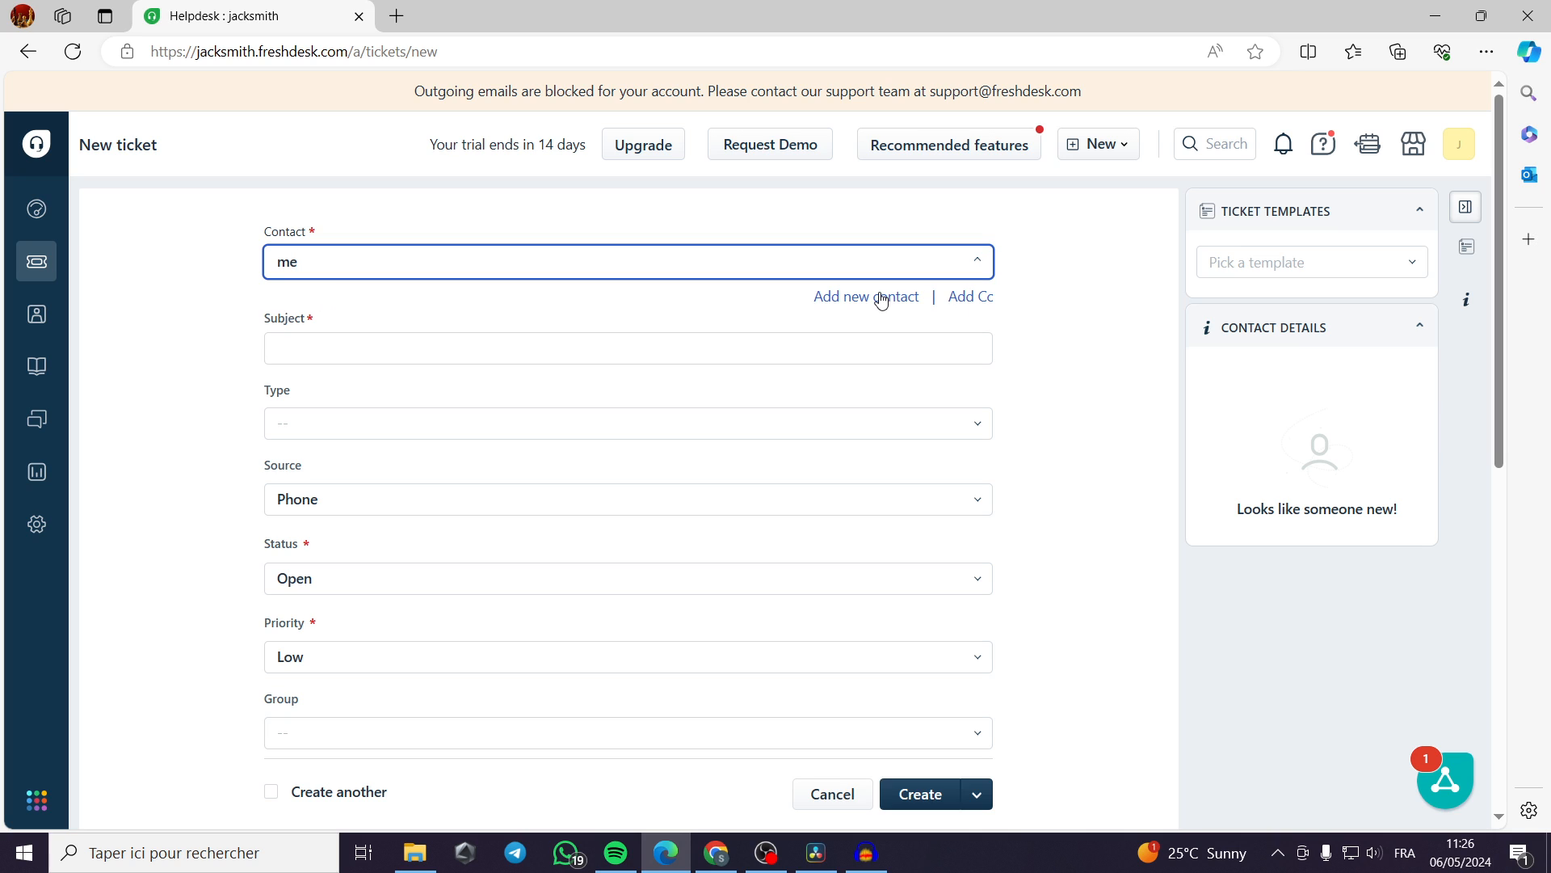
key(BackSpace)
key(BackSpace)
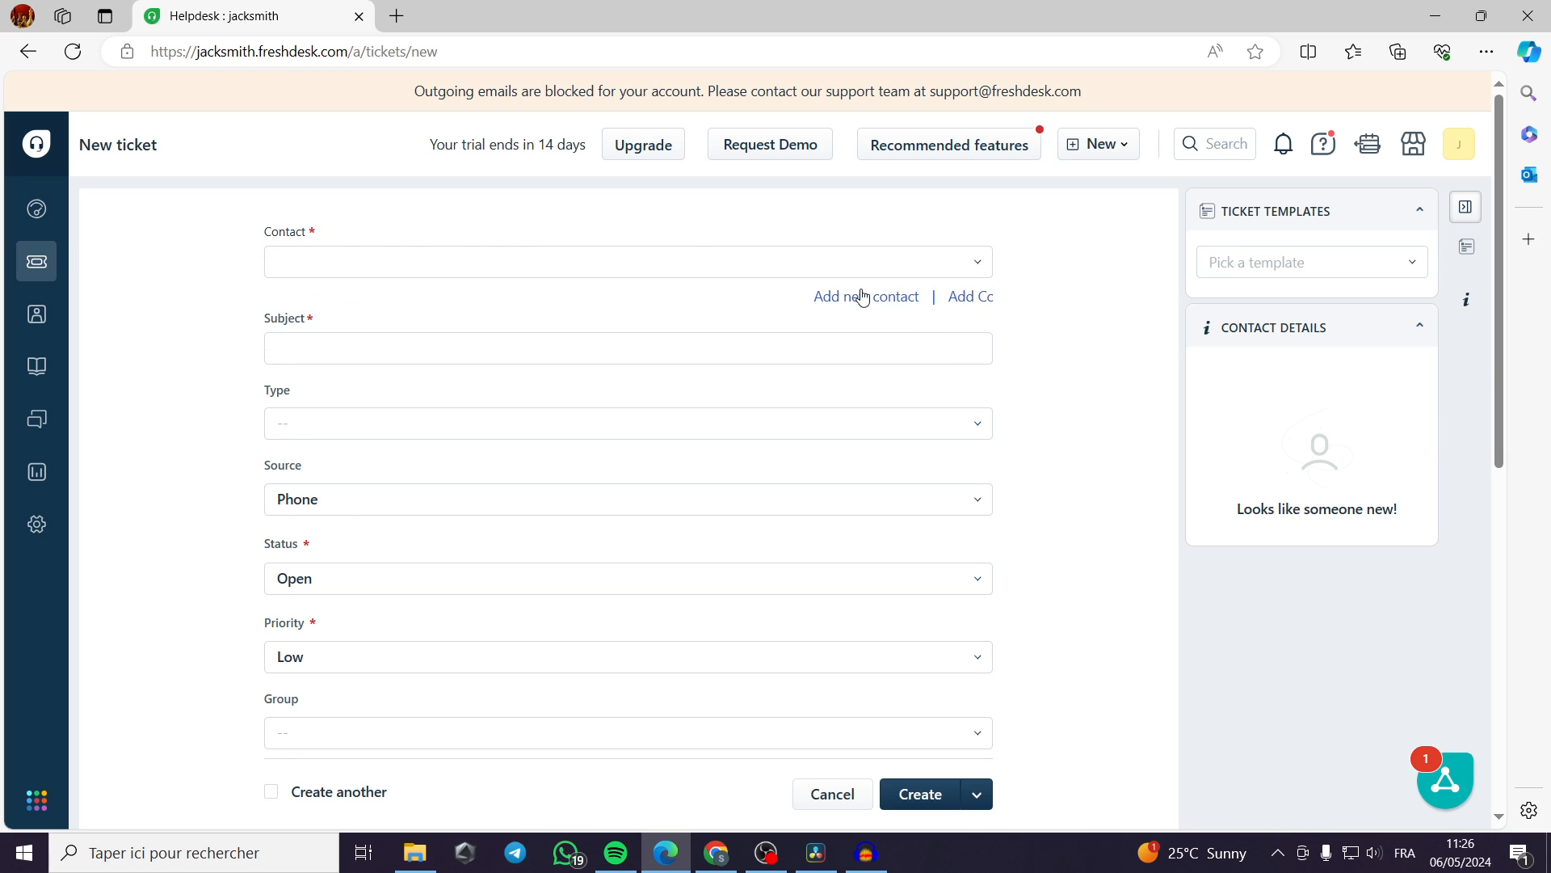
Add a new contact to the ticket, filling in the contact's name and e-mail from the saved personal info.
click(863, 297)
click(353, 309)
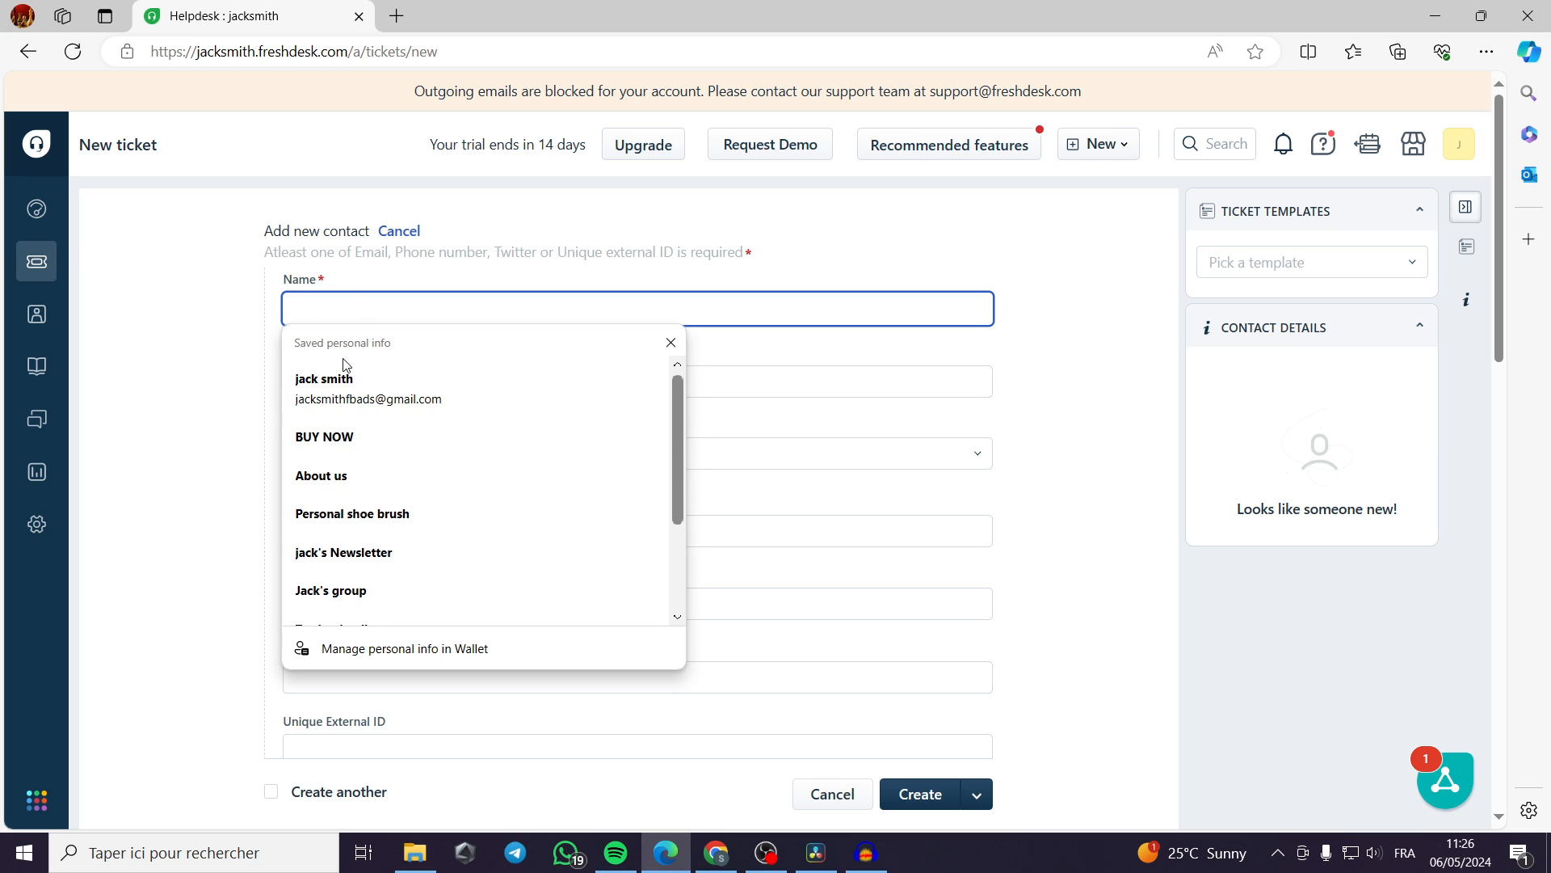
click(368, 392)
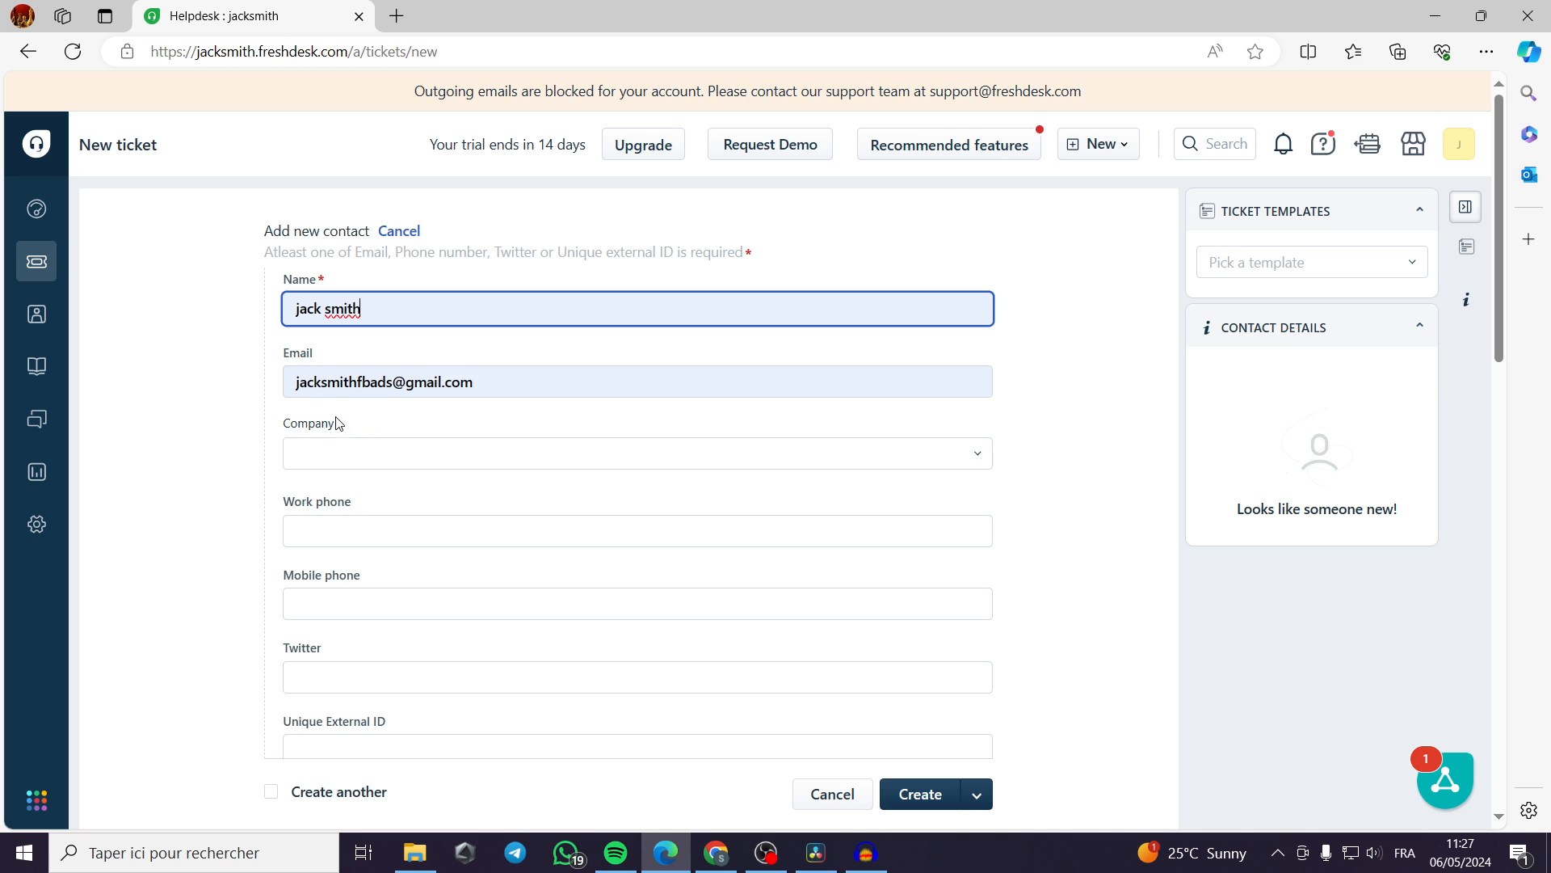
Examine the new contact's company, phone, Twitter and external ID fields and the ticket's Cc field without filling them.
click(429, 457)
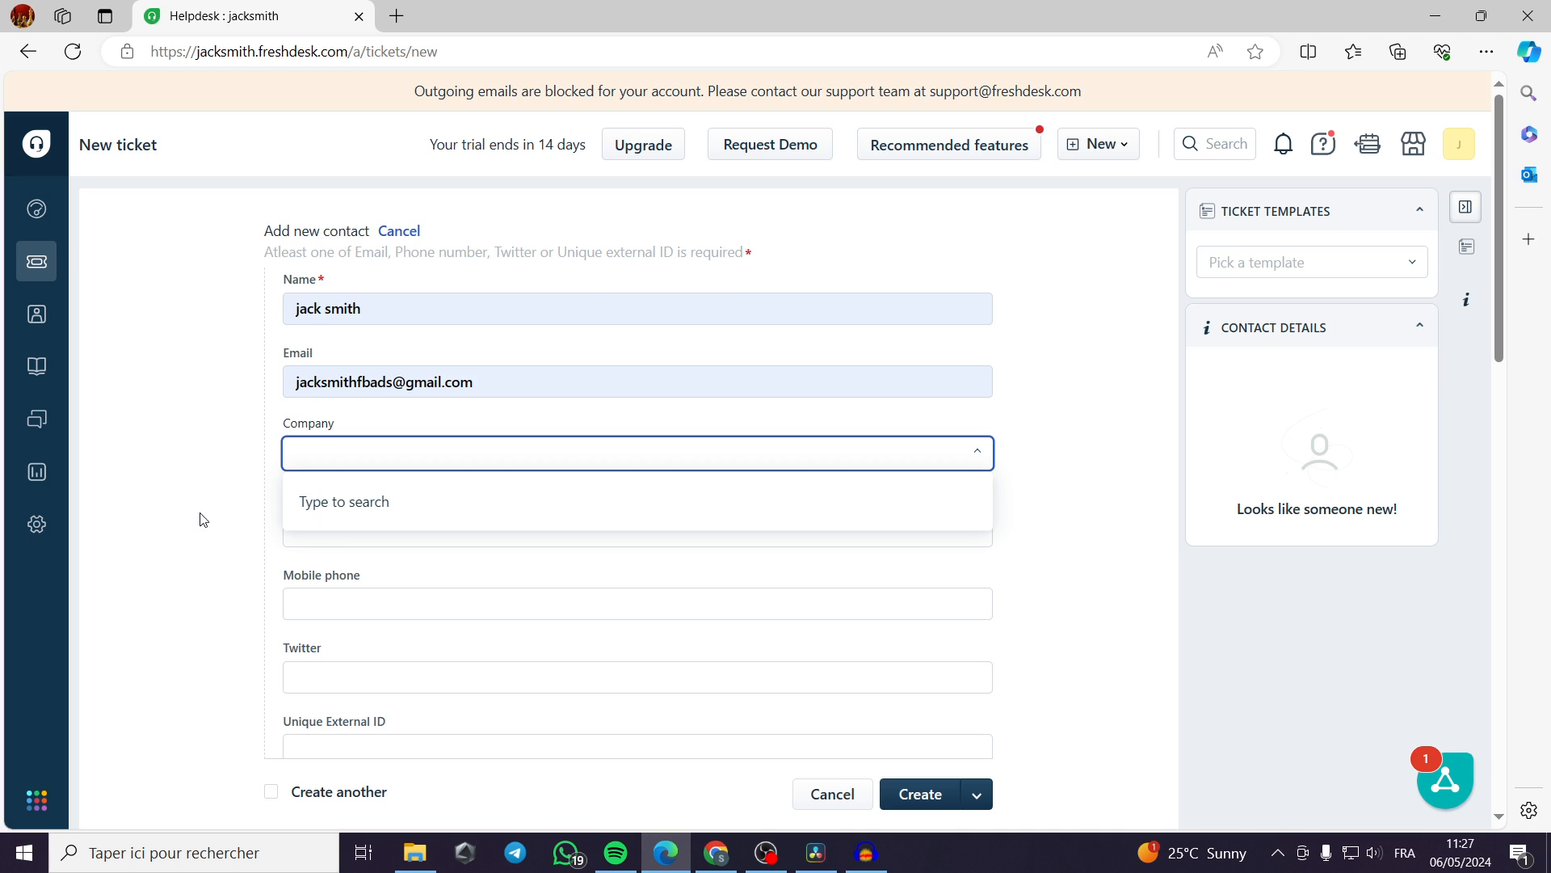
click(224, 497)
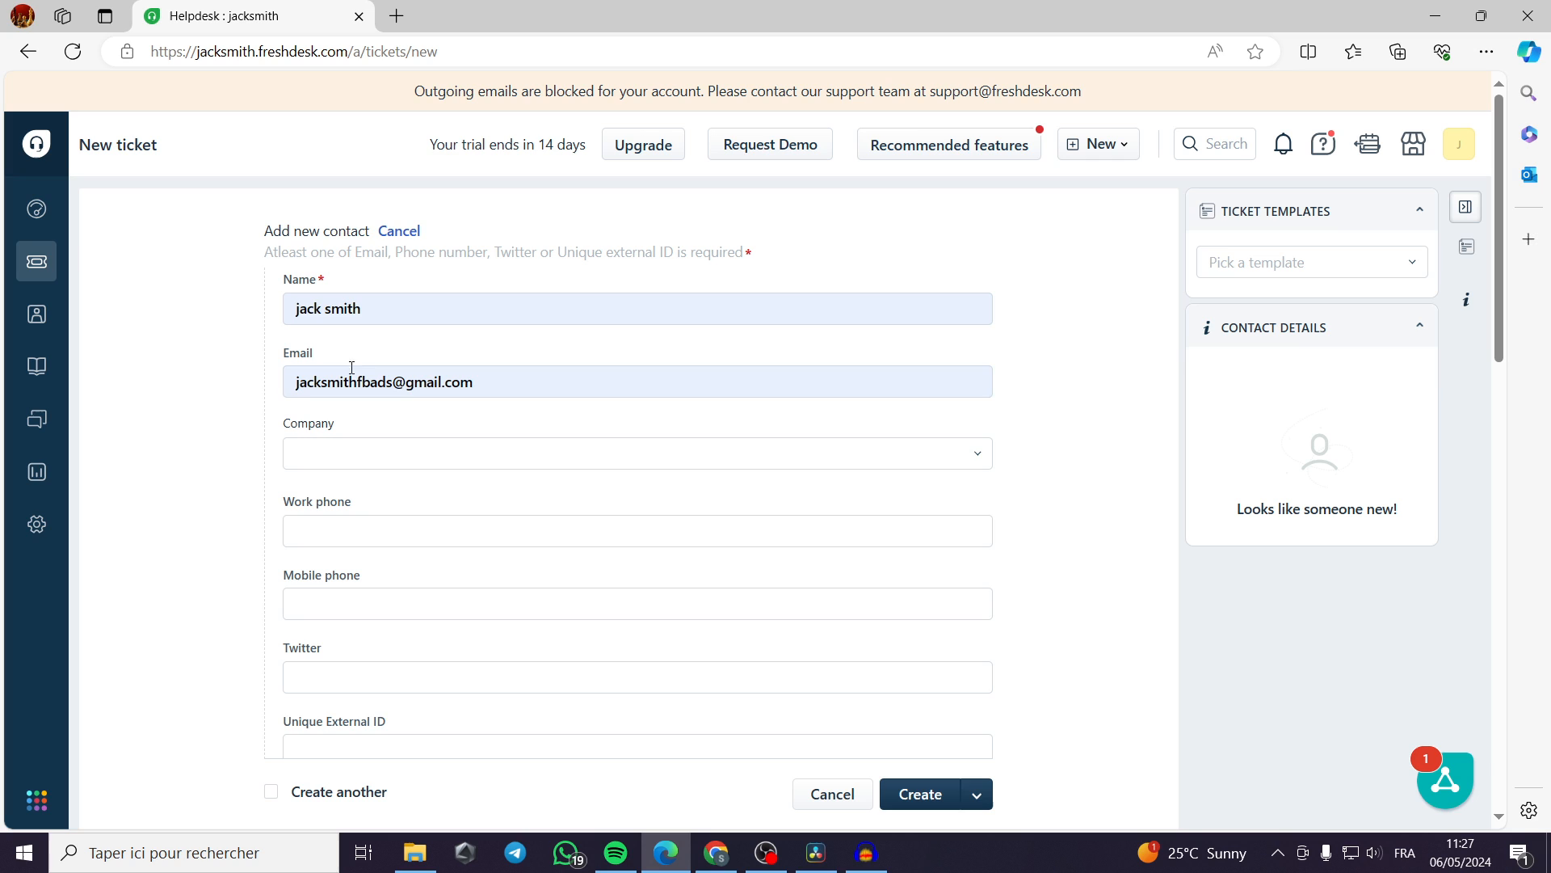
click(368, 528)
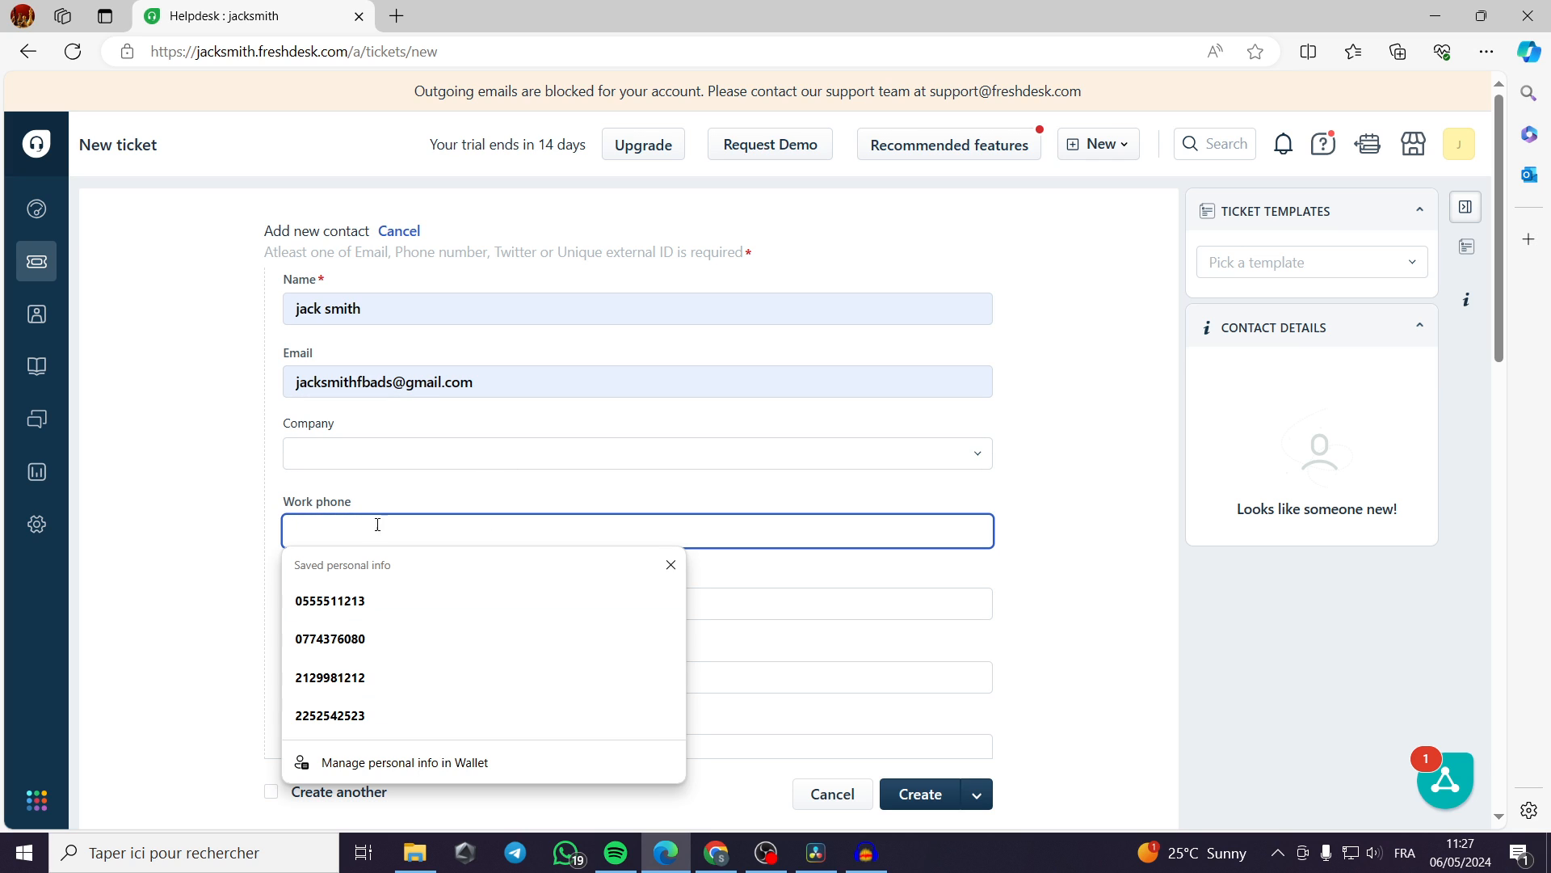
click(273, 503)
scroll(398, 506, down, 1)
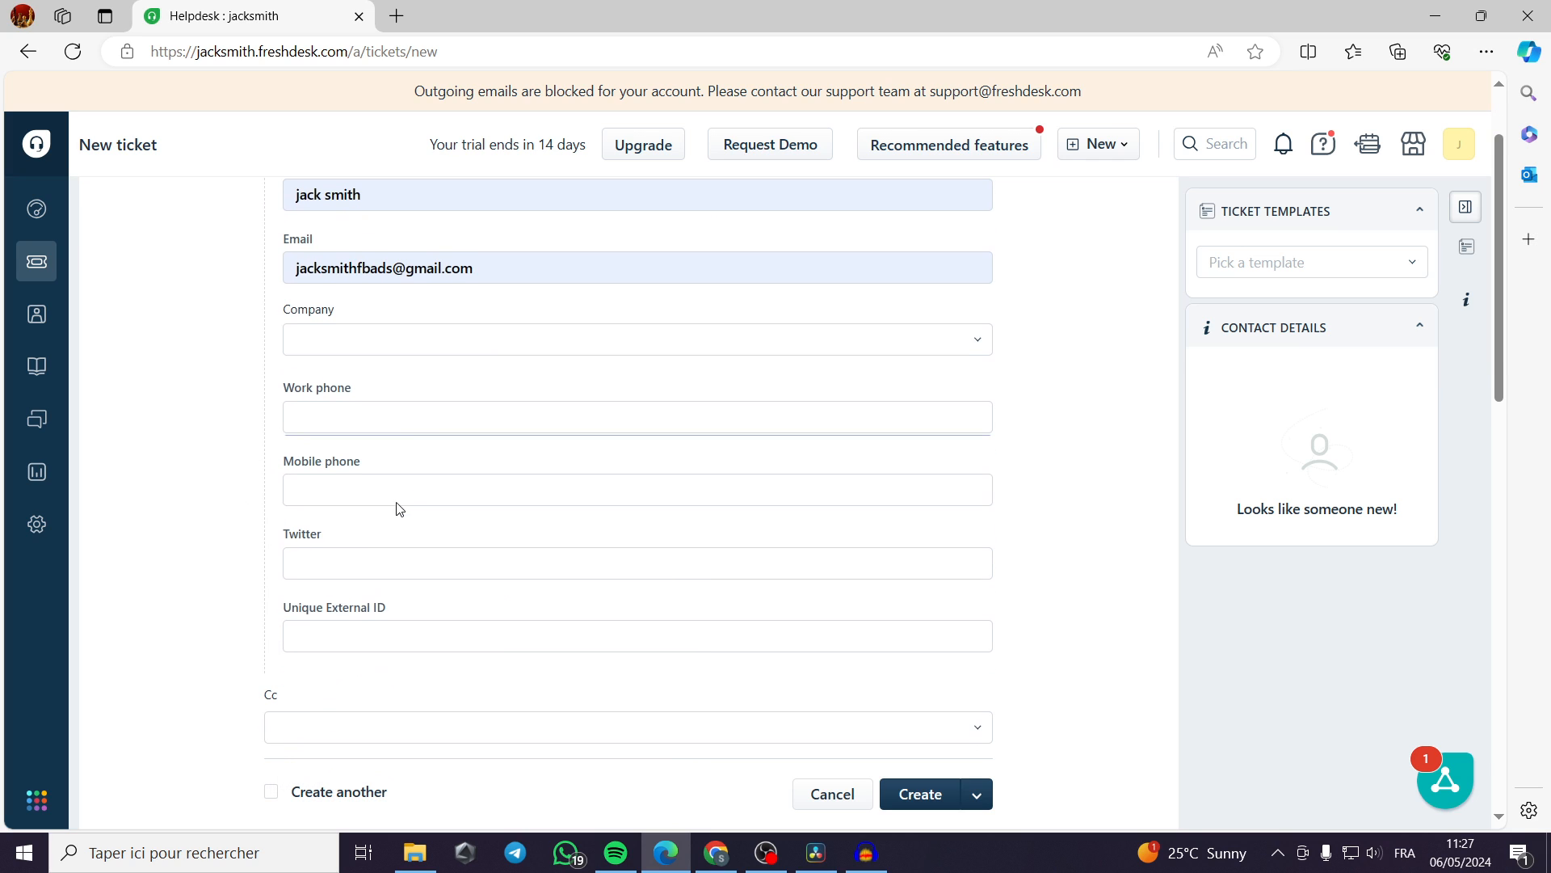
scroll(310, 535, down, 1)
click(370, 511)
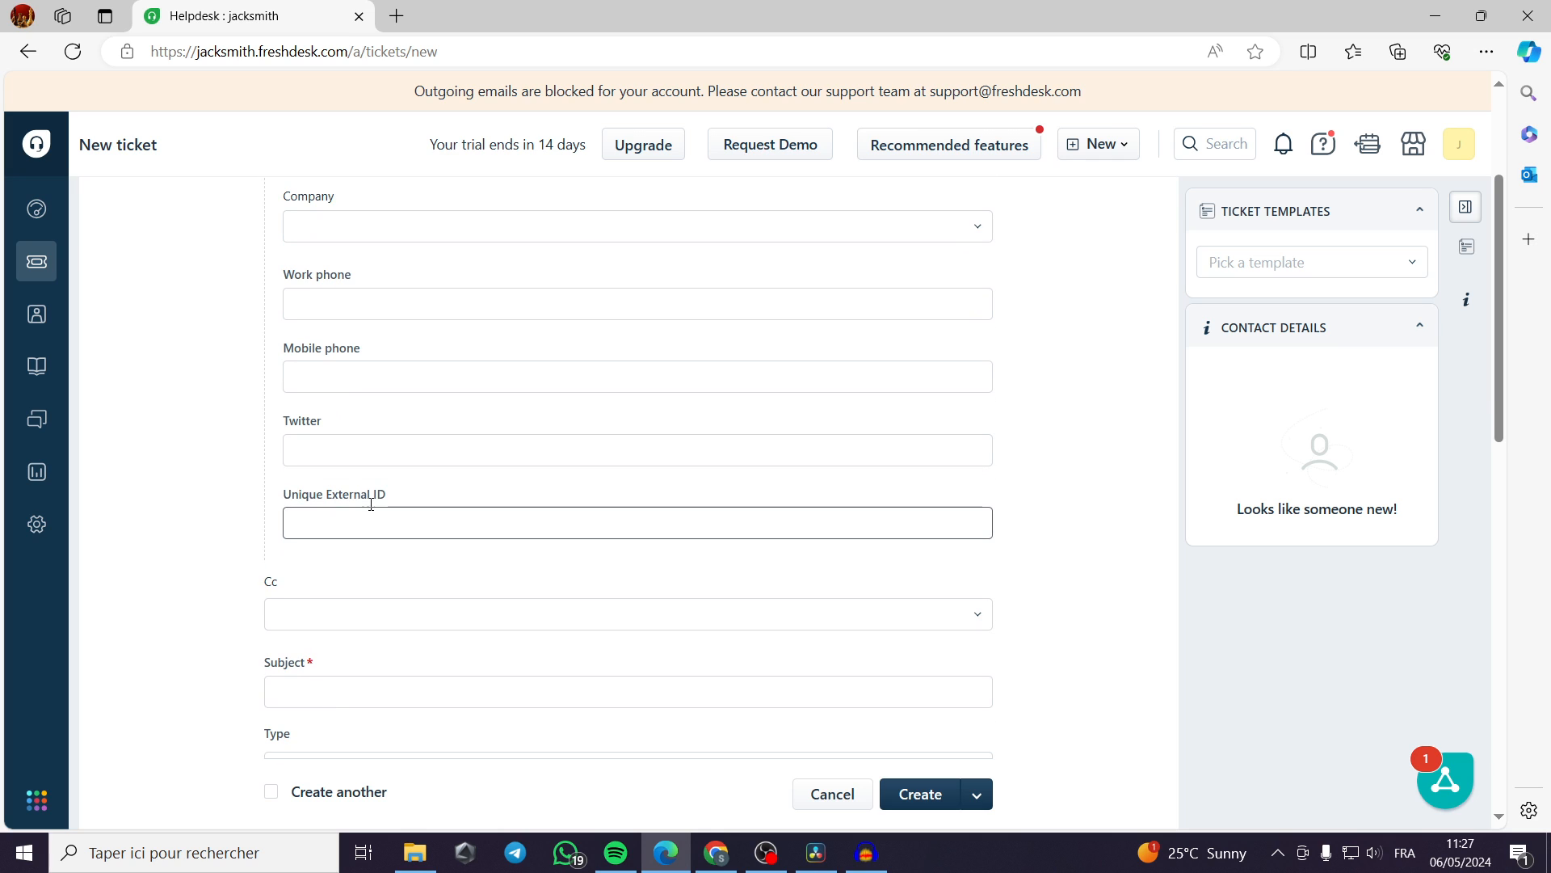
scroll(549, 513, down, 1)
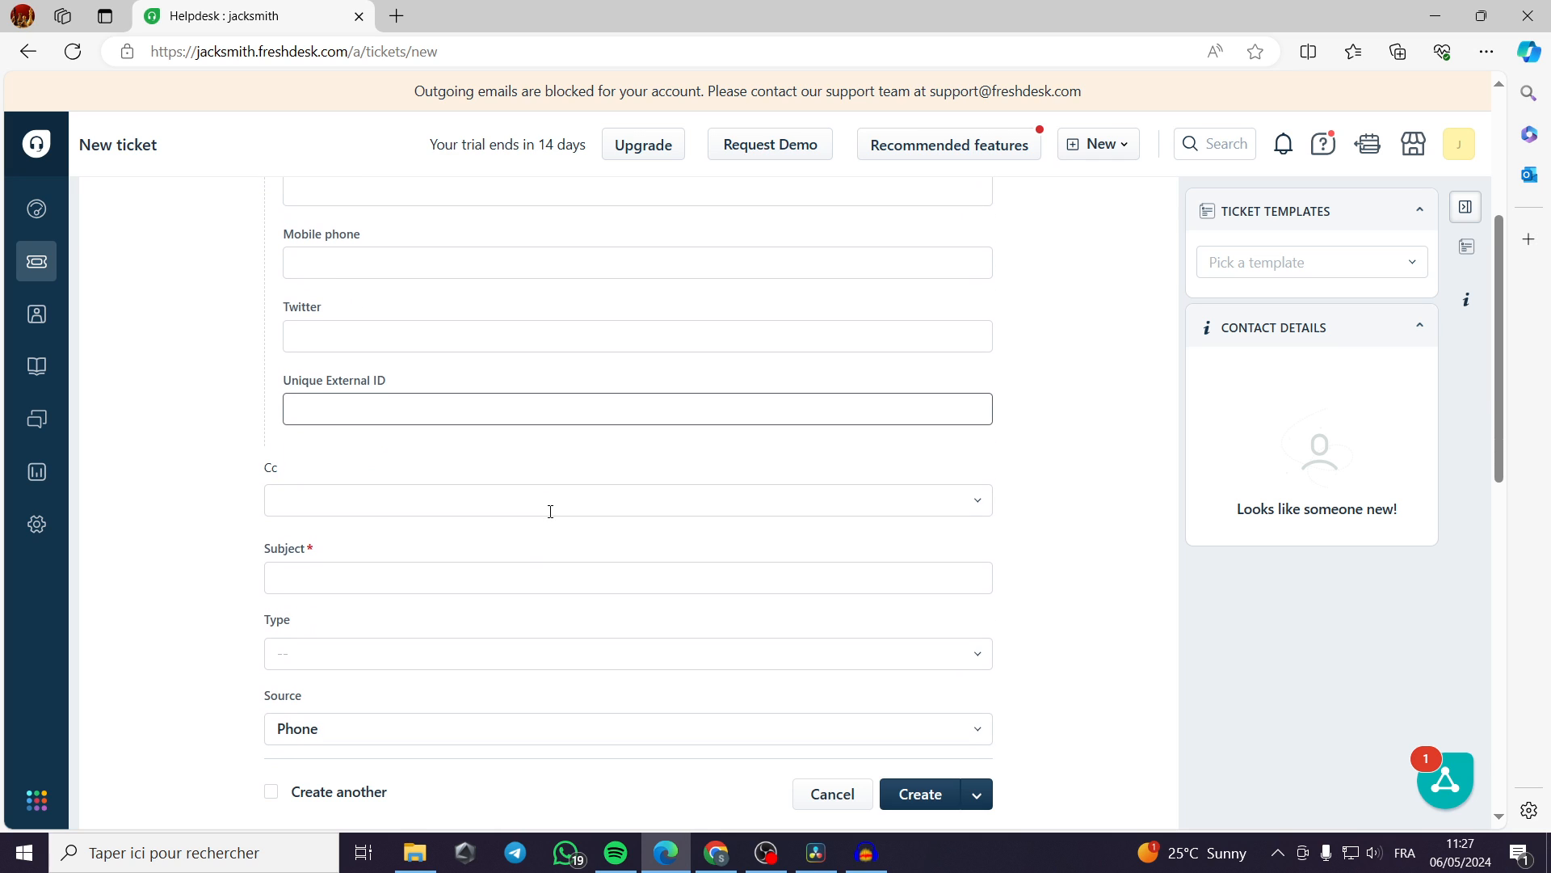
click(315, 497)
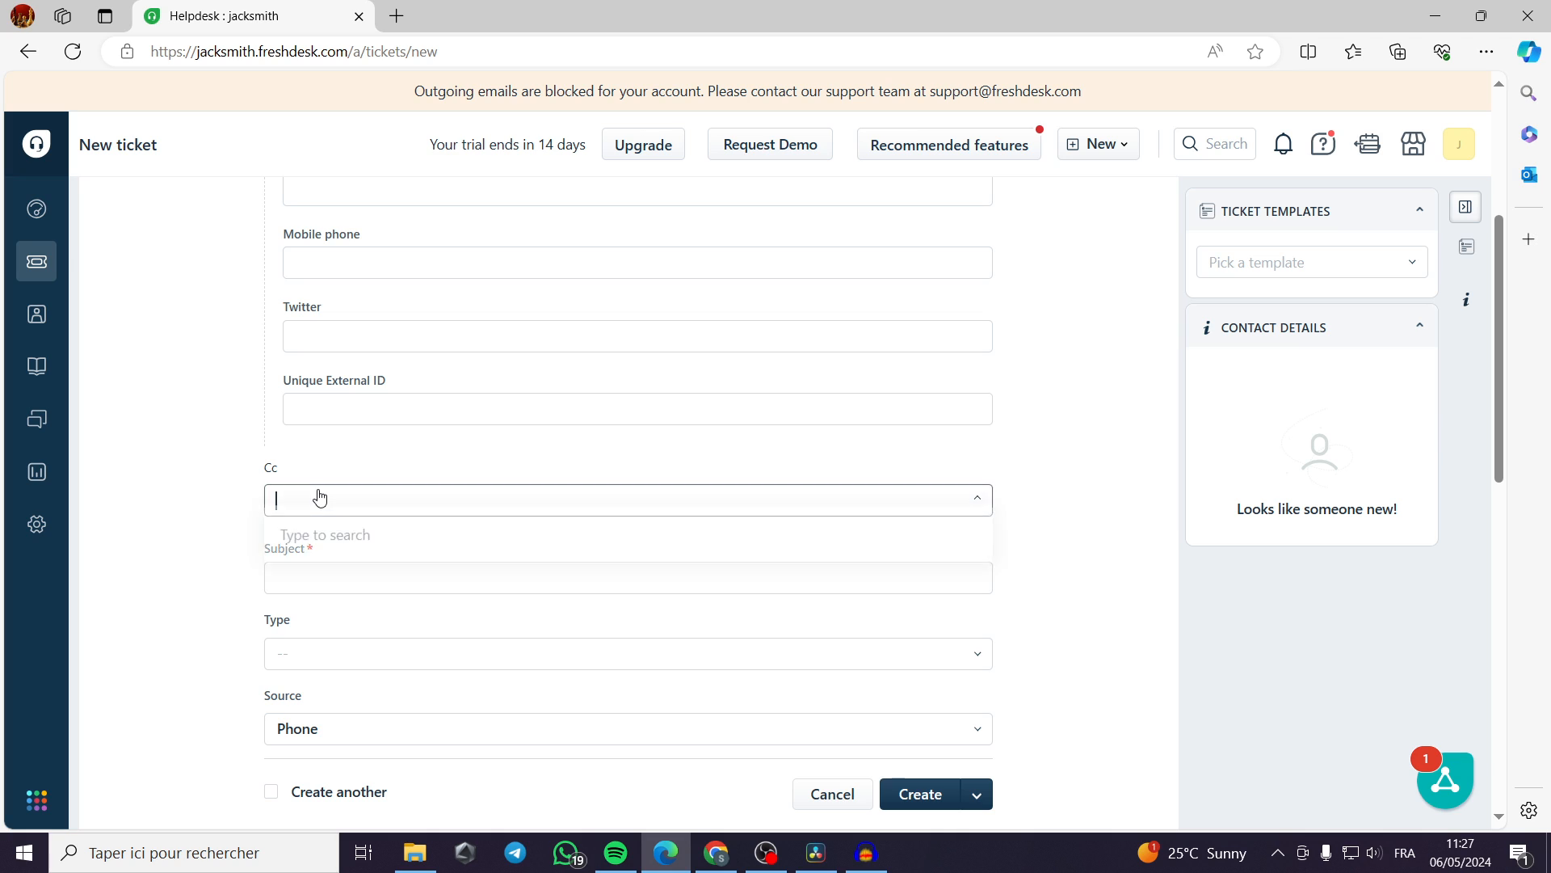
click(283, 472)
Enter "problem with payment" as the new ticket's subject.
click(332, 578)
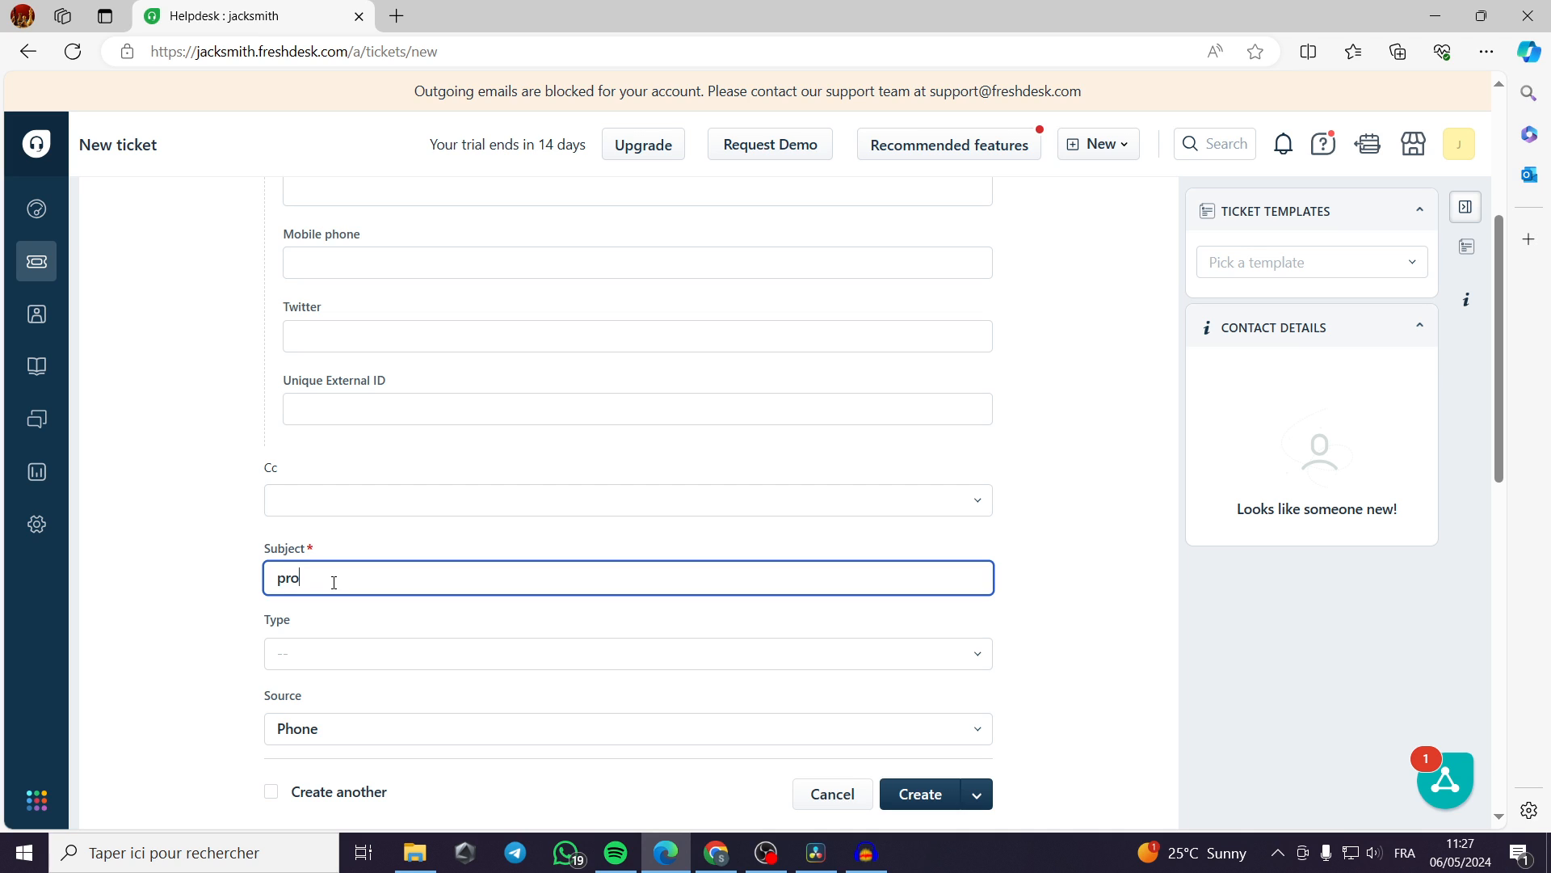
text(problem with payment)
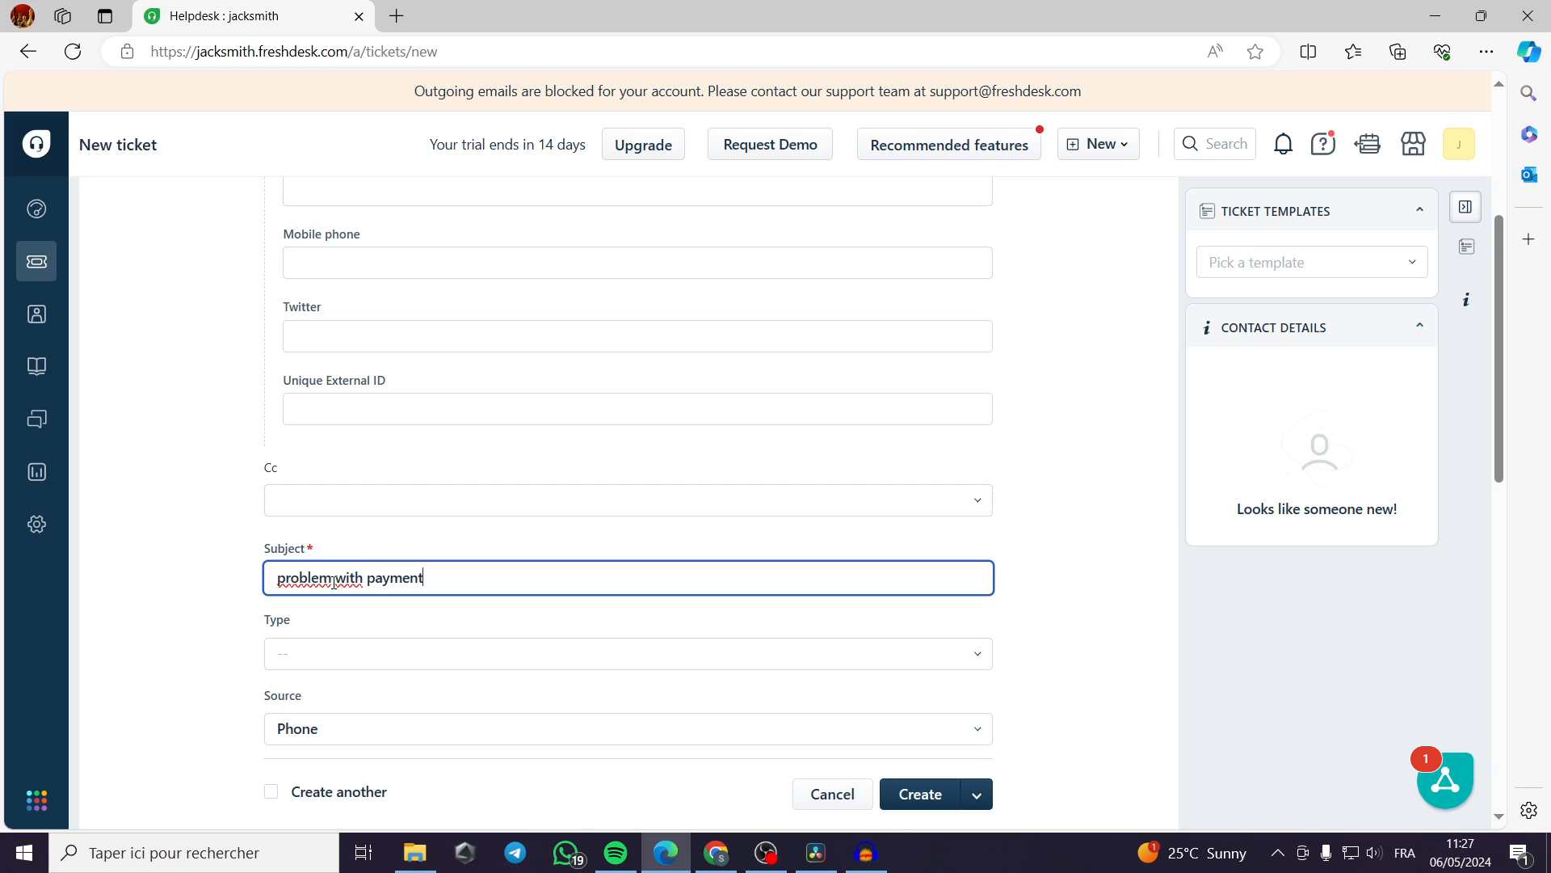
Set the new ticket's type to Problem.
click(378, 650)
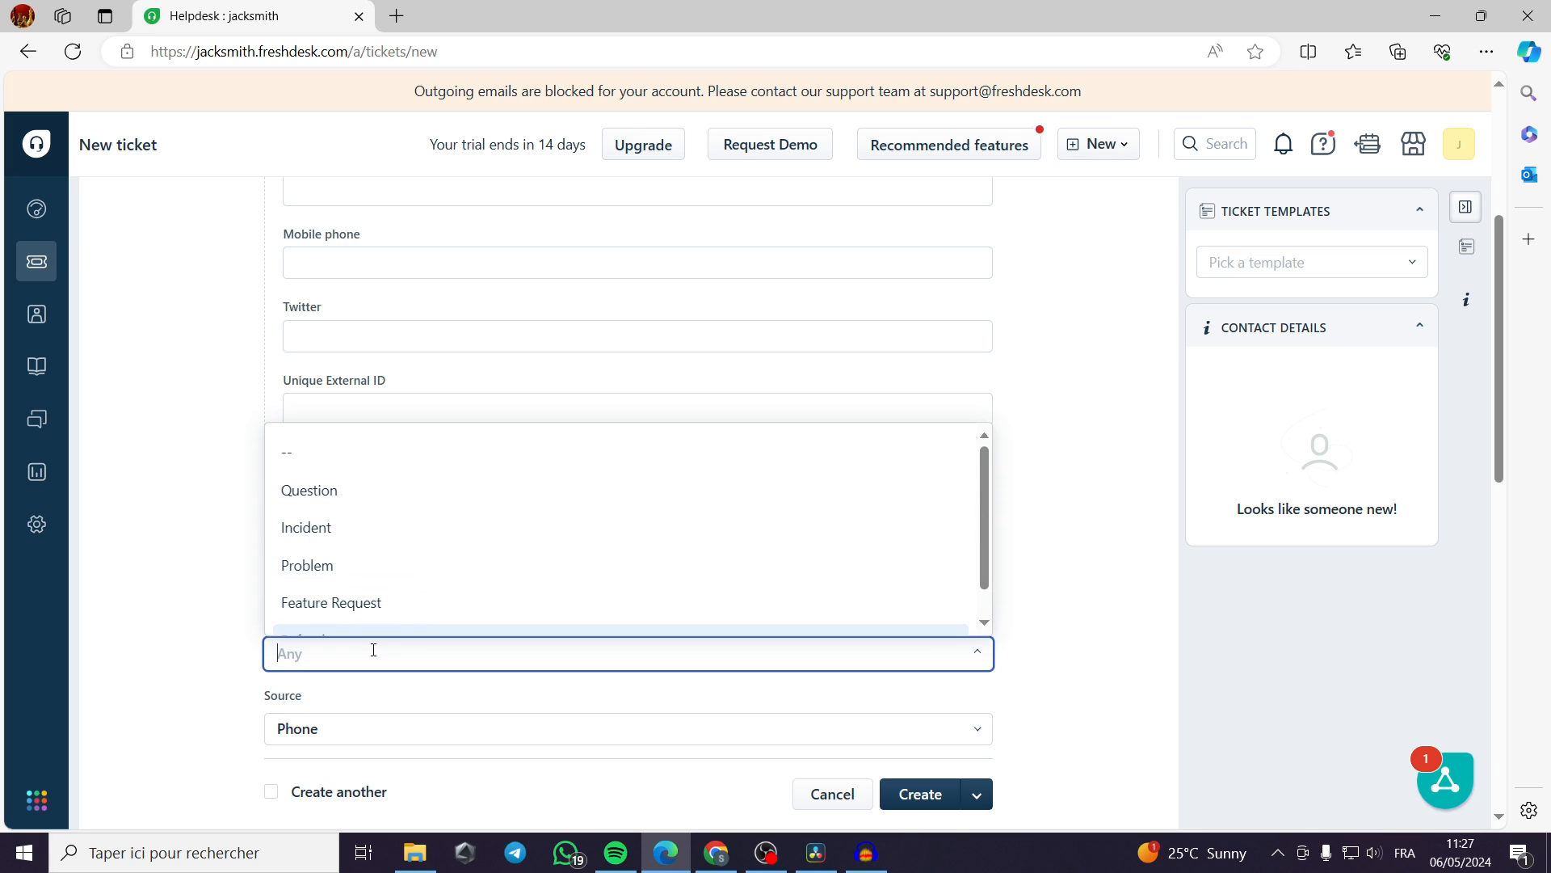
click(273, 656)
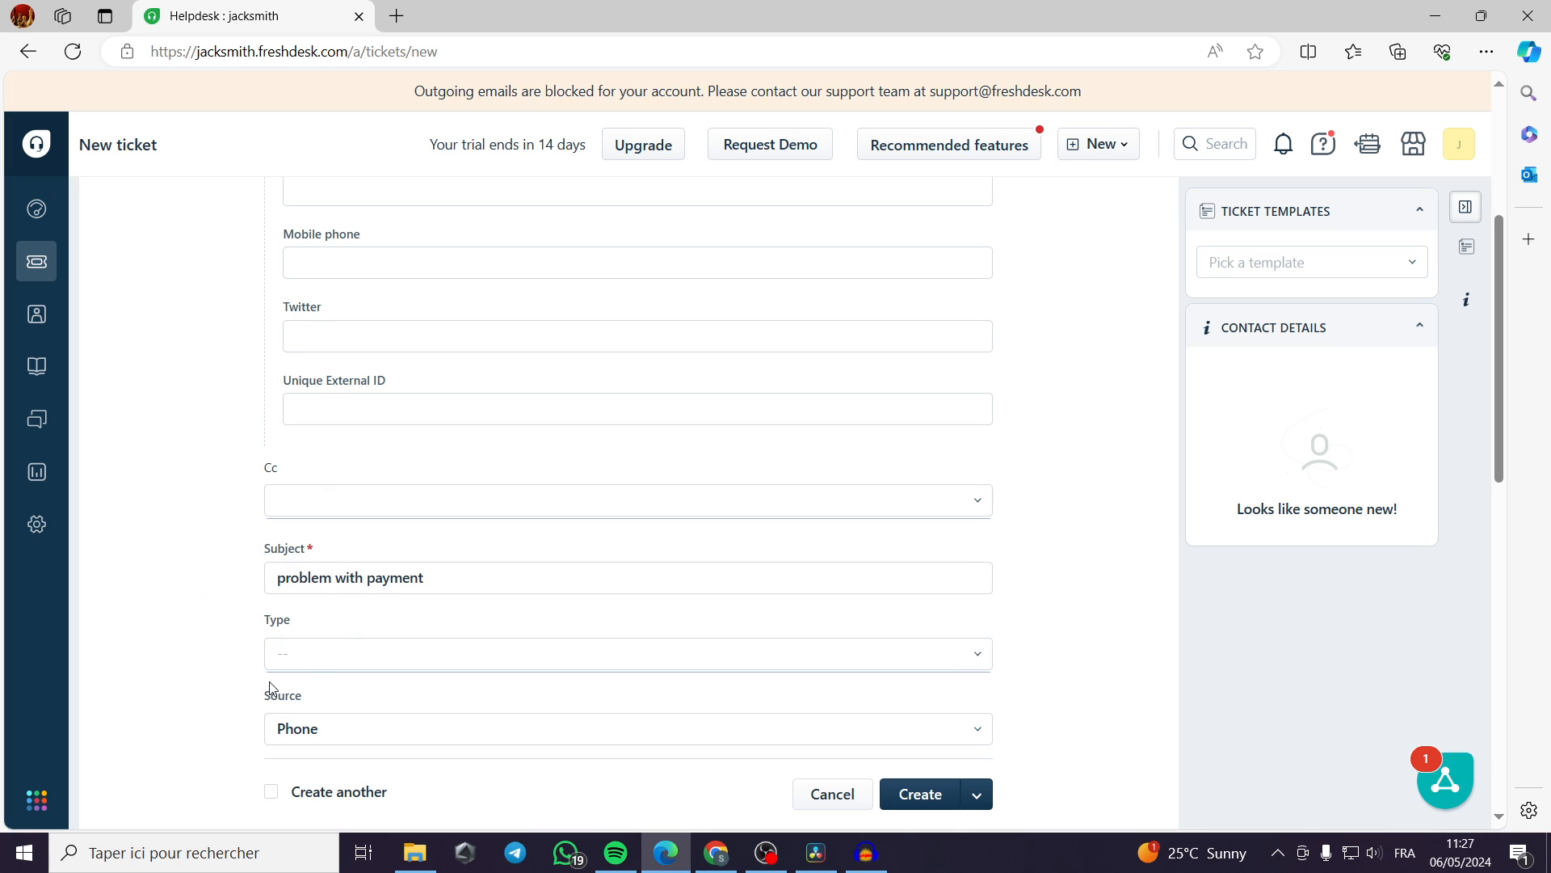
click(322, 659)
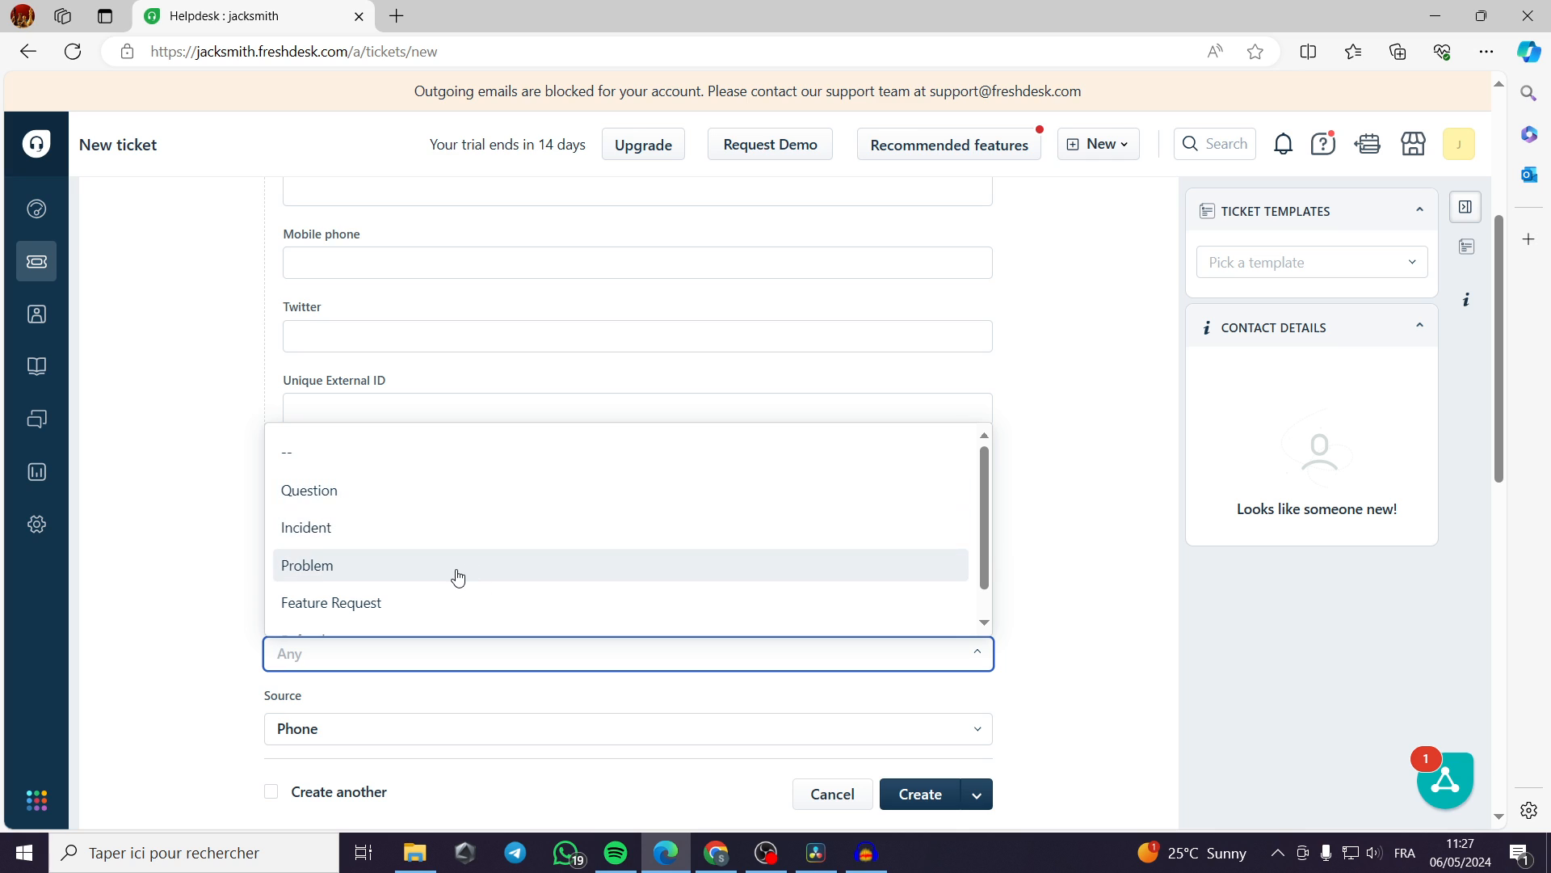
click(451, 567)
Examine the Source and Status options of the new ticket, keeping Phone and Open.
scroll(250, 596, down, 3)
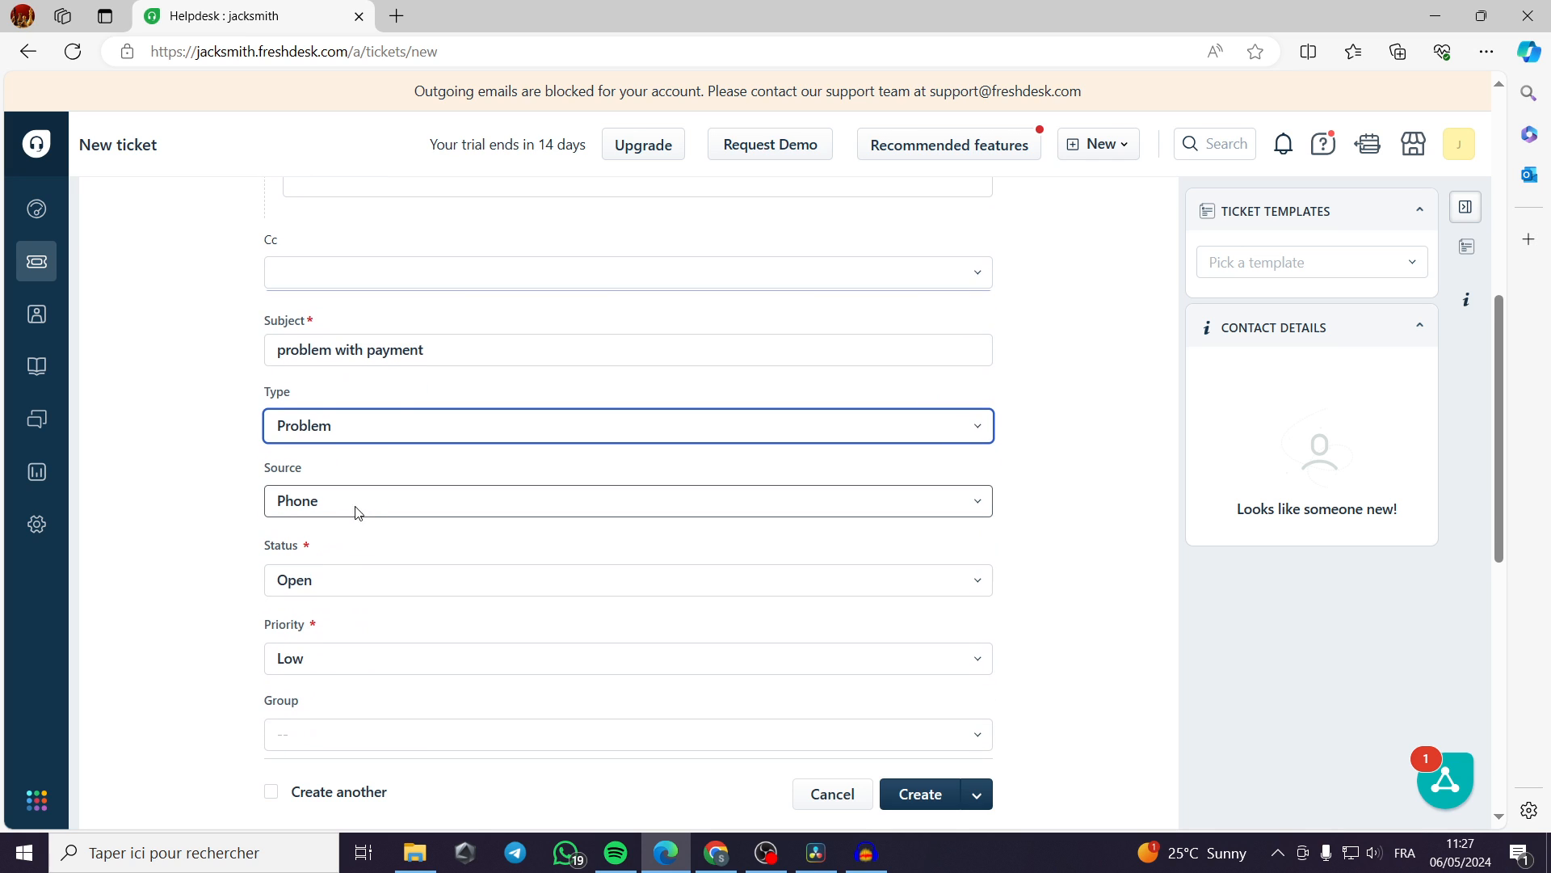
click(364, 514)
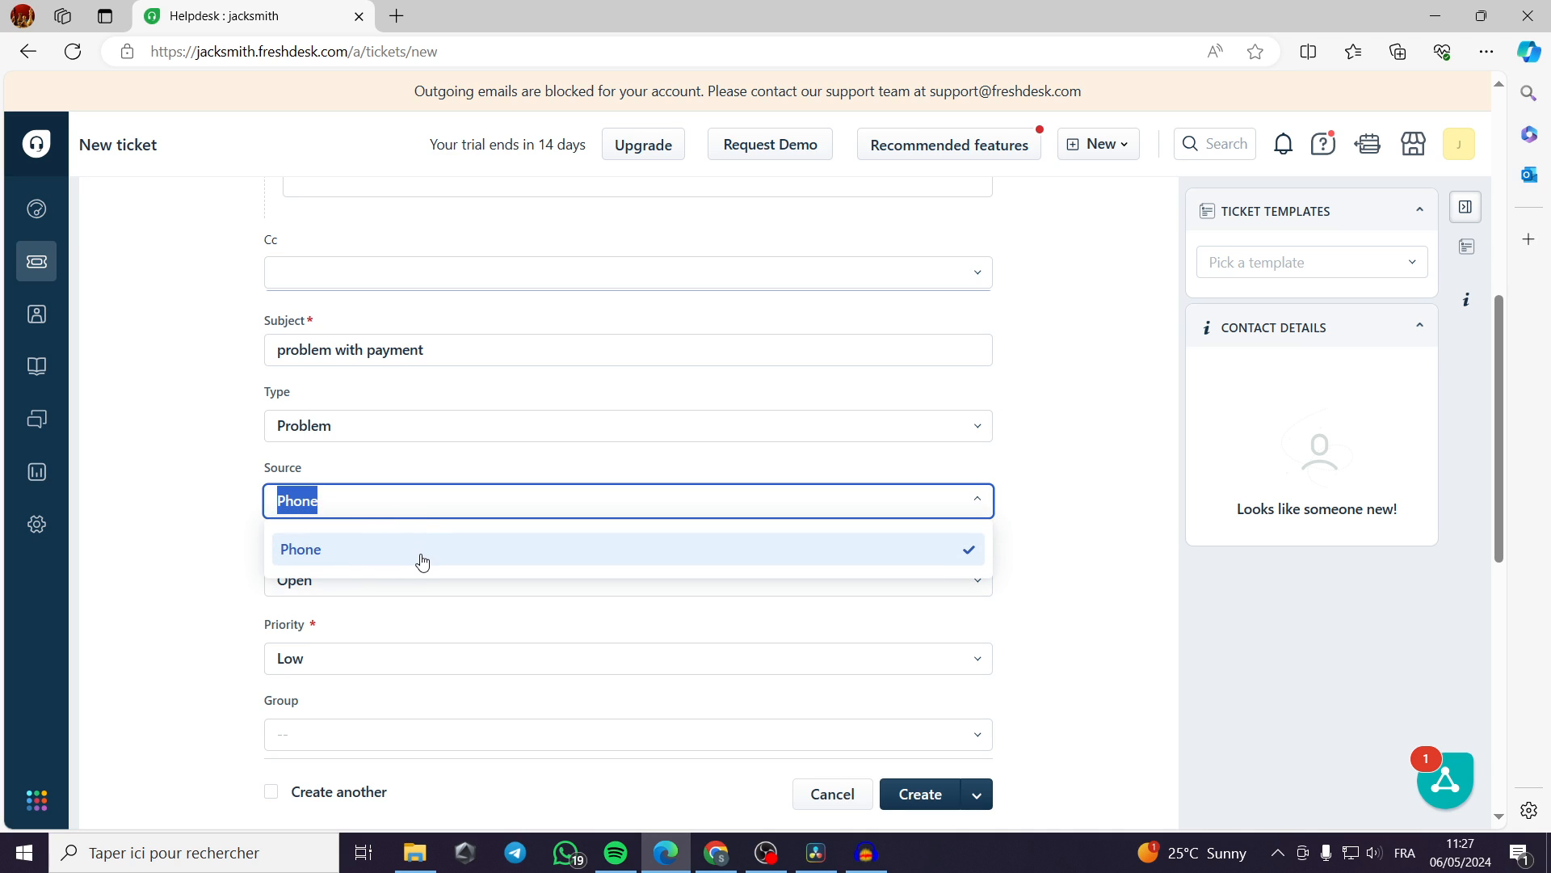
click(232, 522)
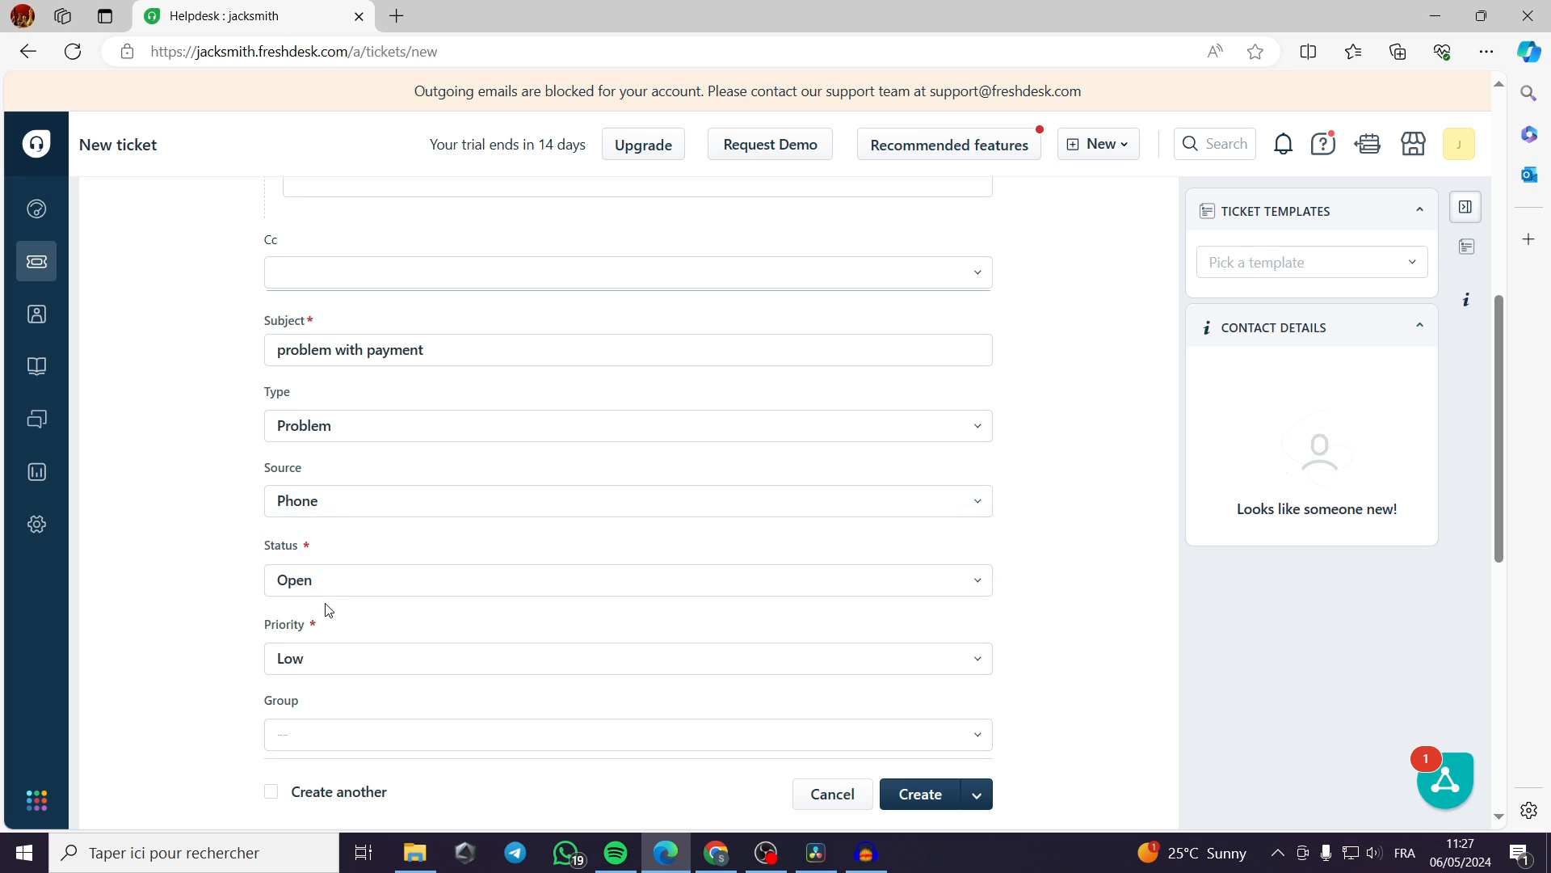
click(341, 588)
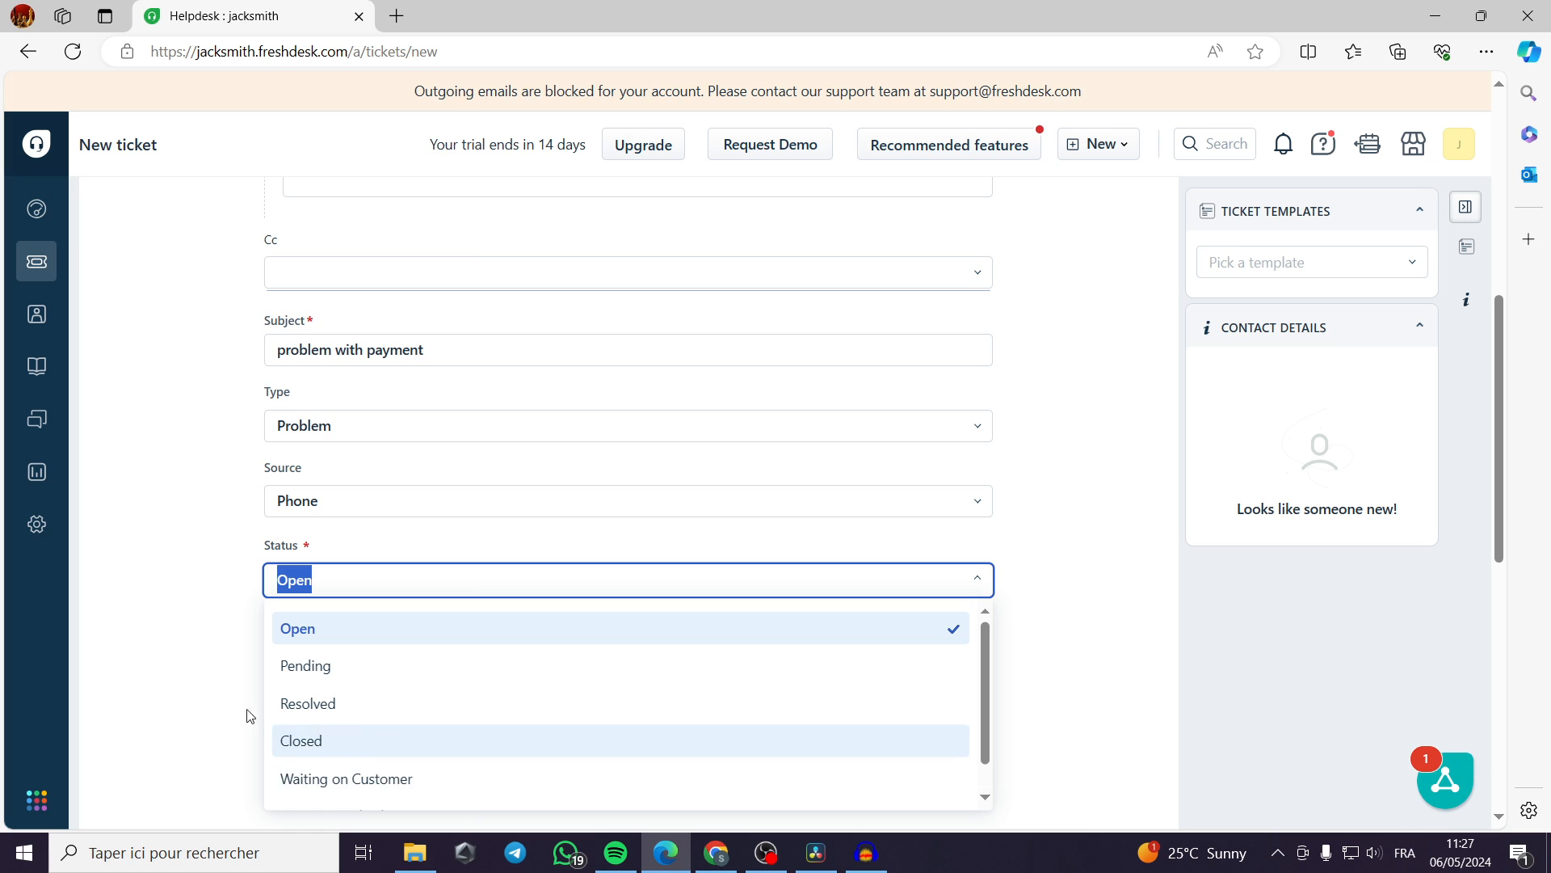
click(168, 574)
Set the new ticket's priority to High.
scroll(384, 592, down, 1)
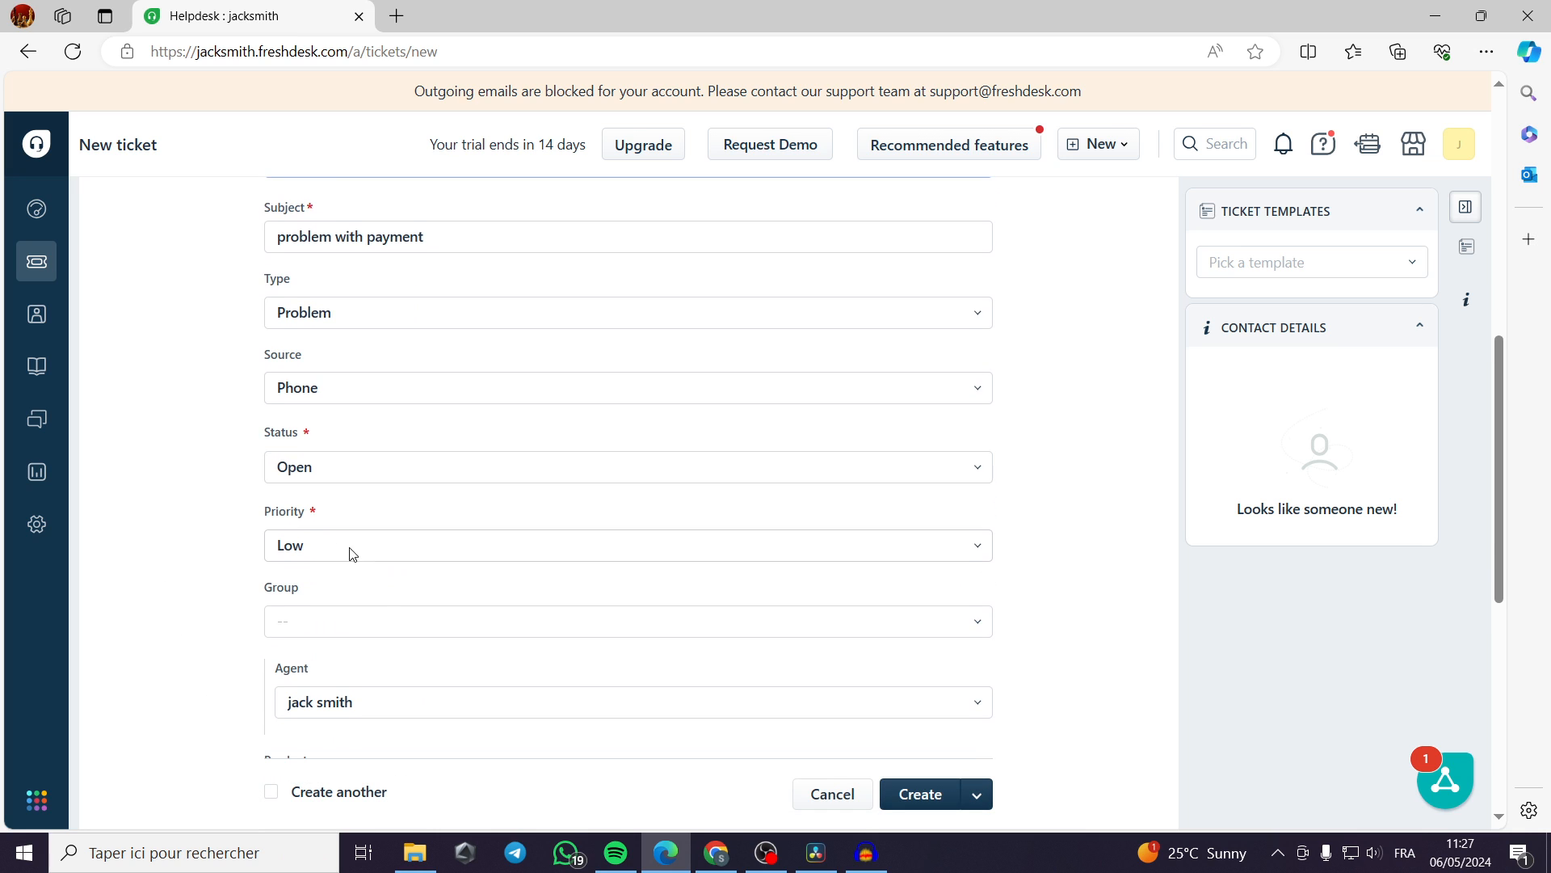
click(322, 553)
click(407, 685)
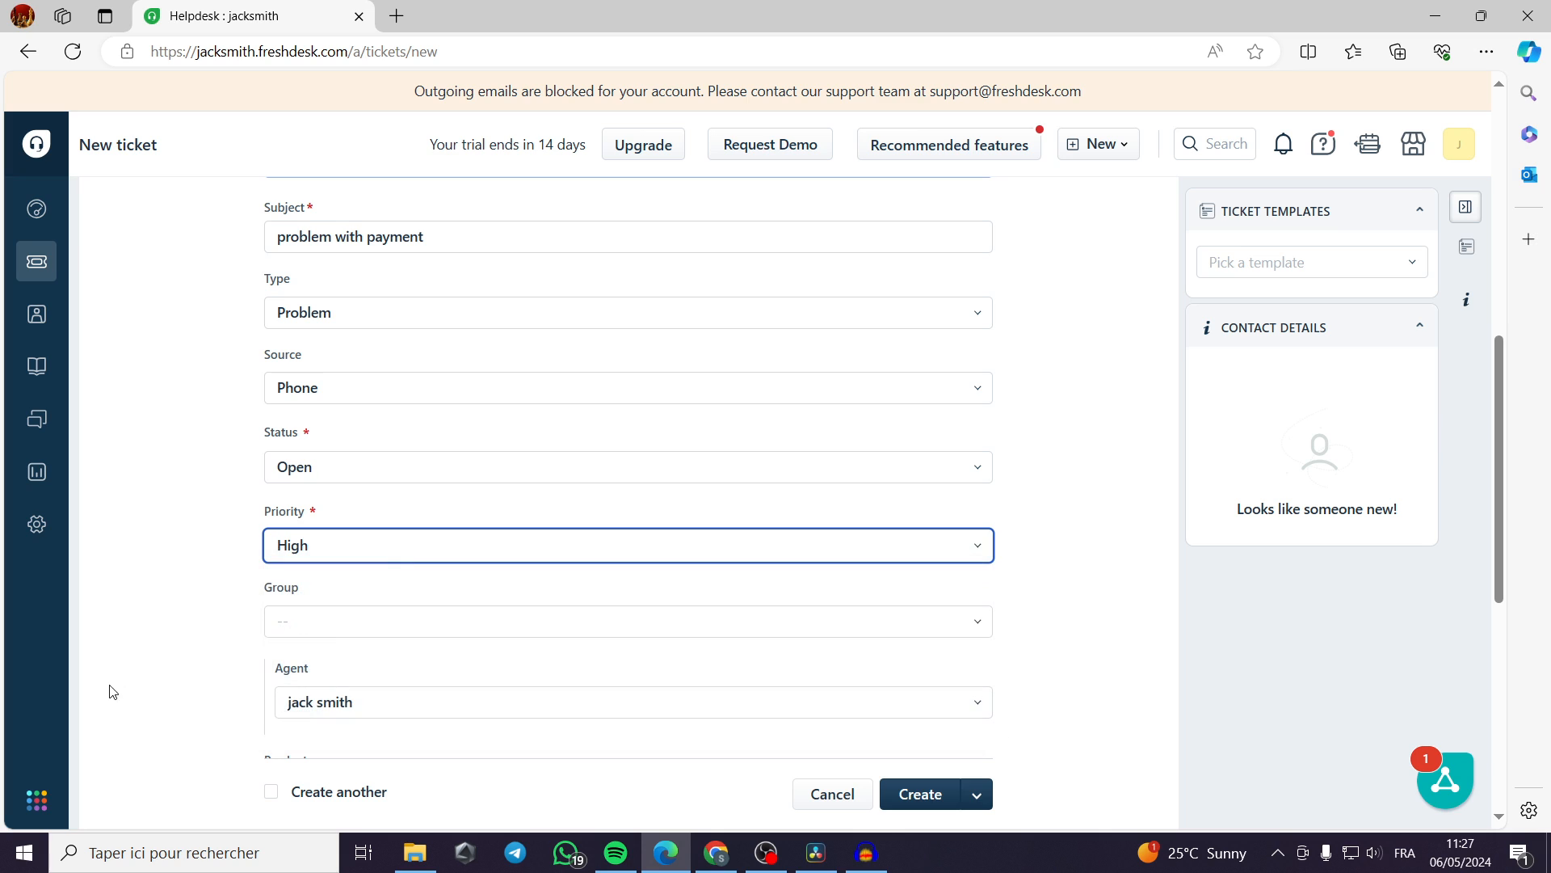
Assign the new ticket to the Billing group and leave its agent unassigned.
scroll(395, 568, down, 1)
click(747, 511)
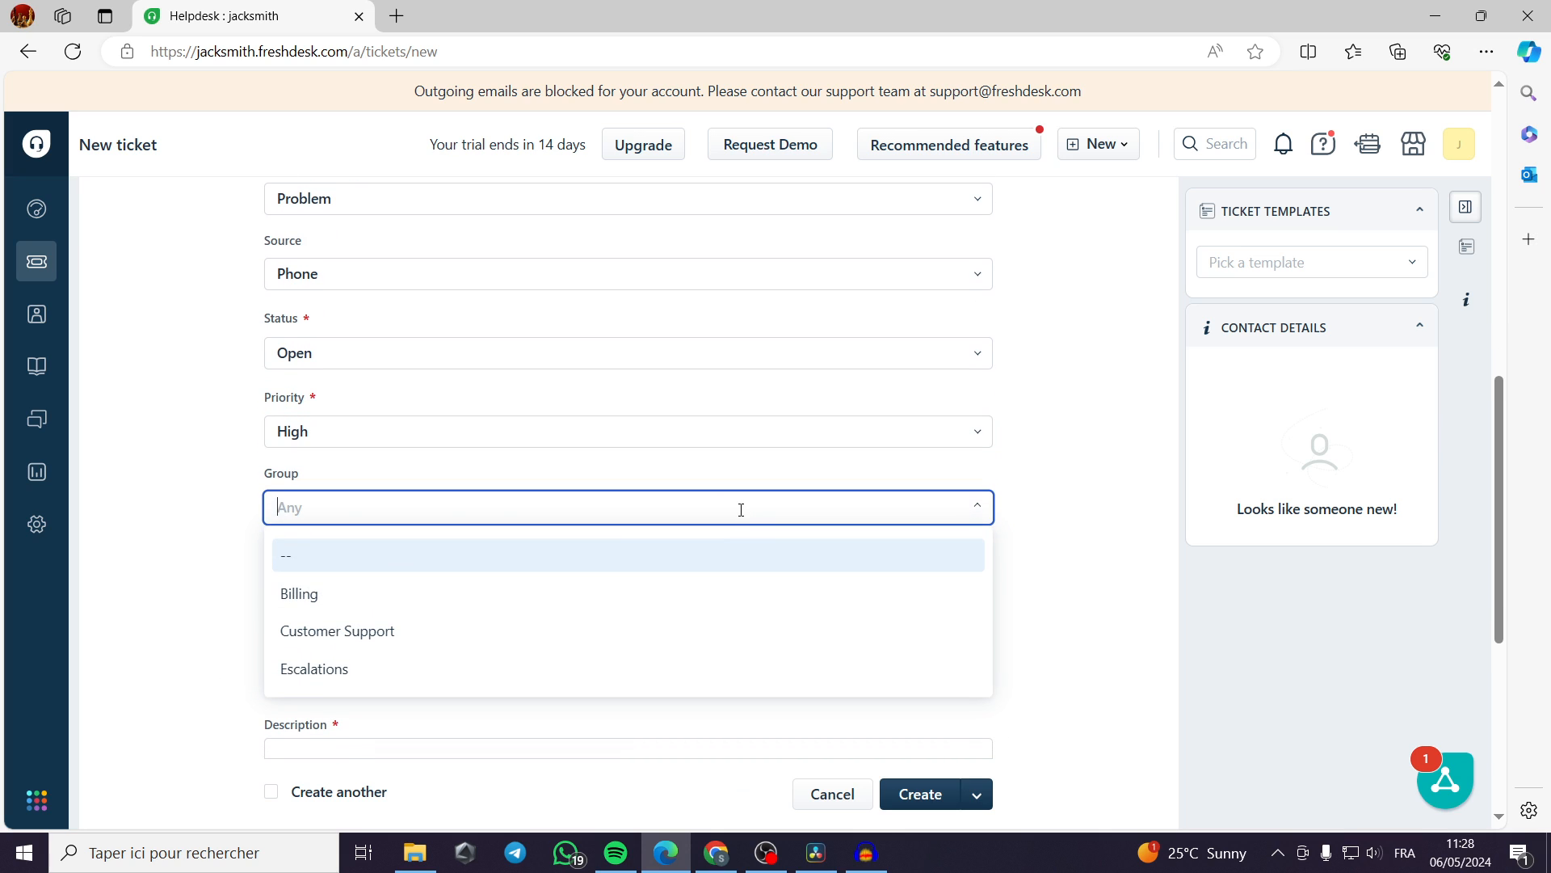
click(369, 605)
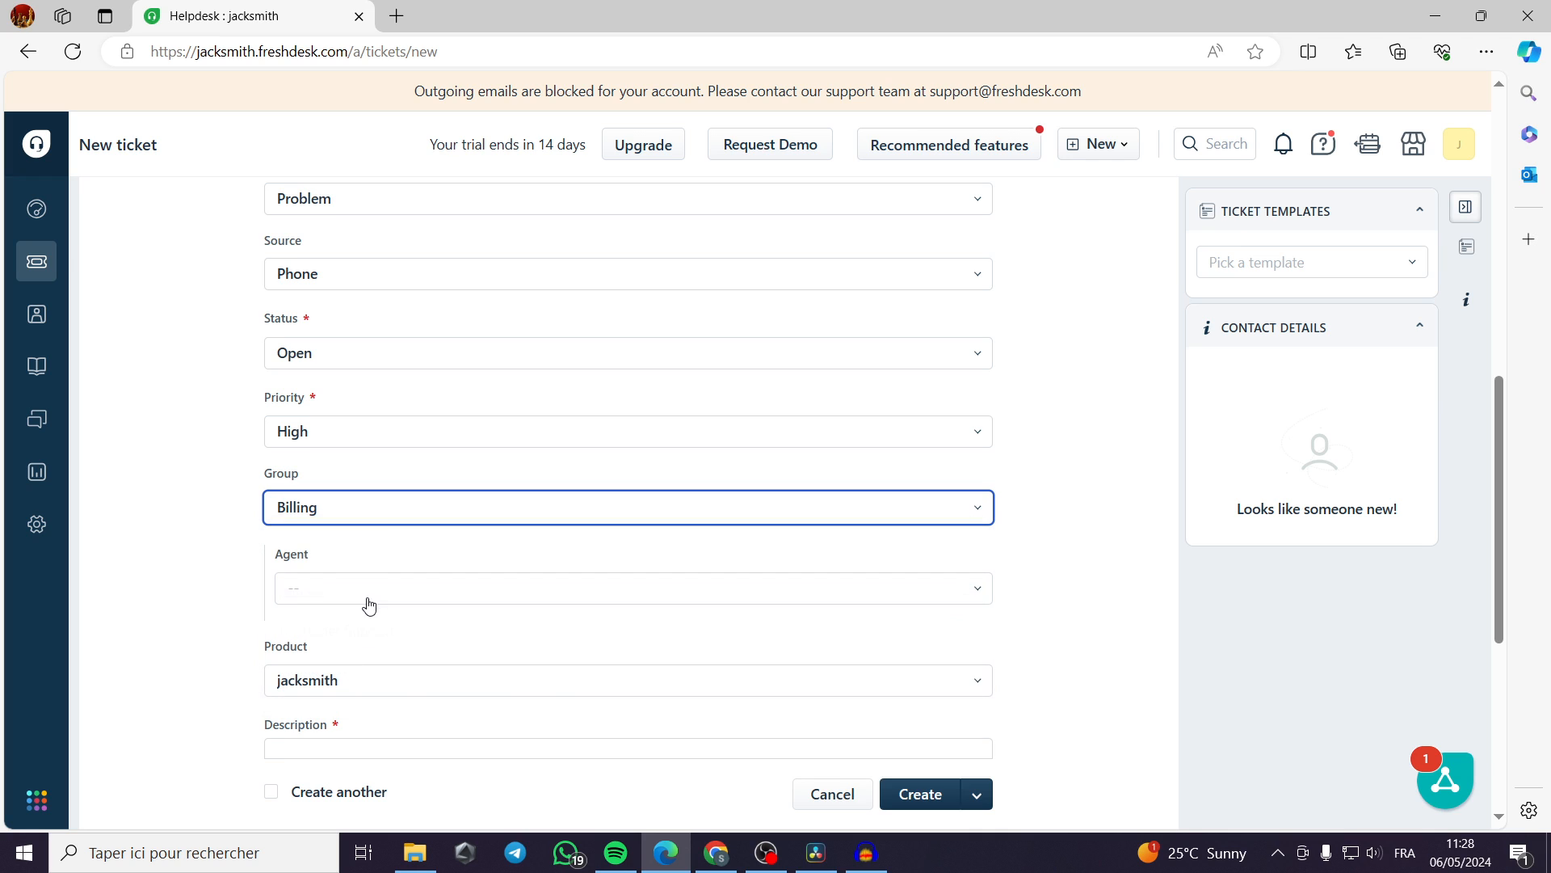
click(428, 595)
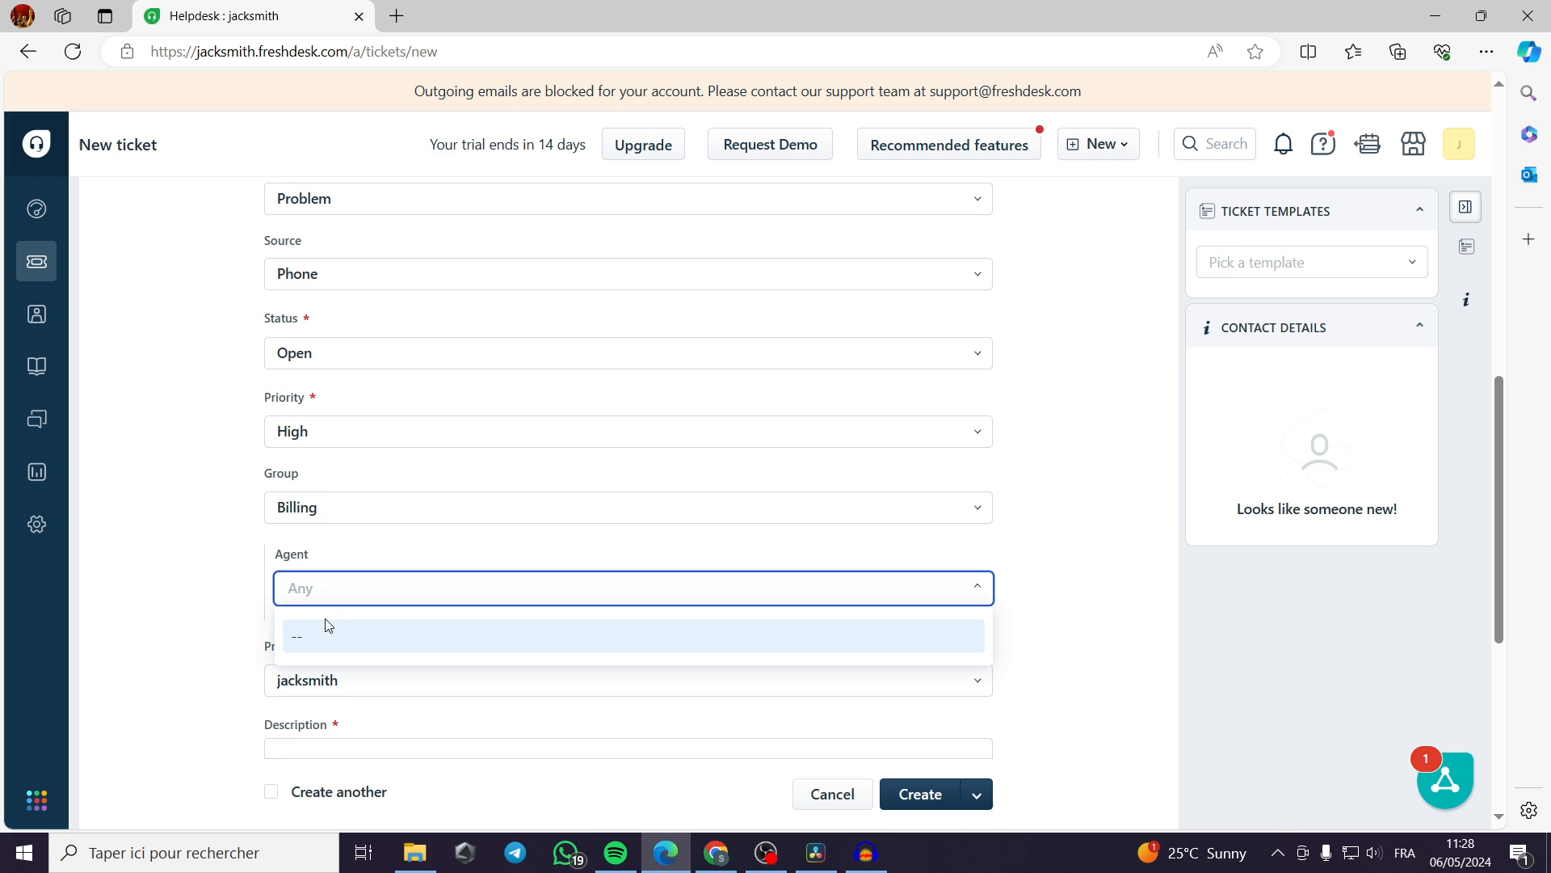
click(386, 642)
Enter "i have a problem the payment i couldnt make my payment." as the ticket's description.
scroll(397, 623, down, 3)
click(364, 575)
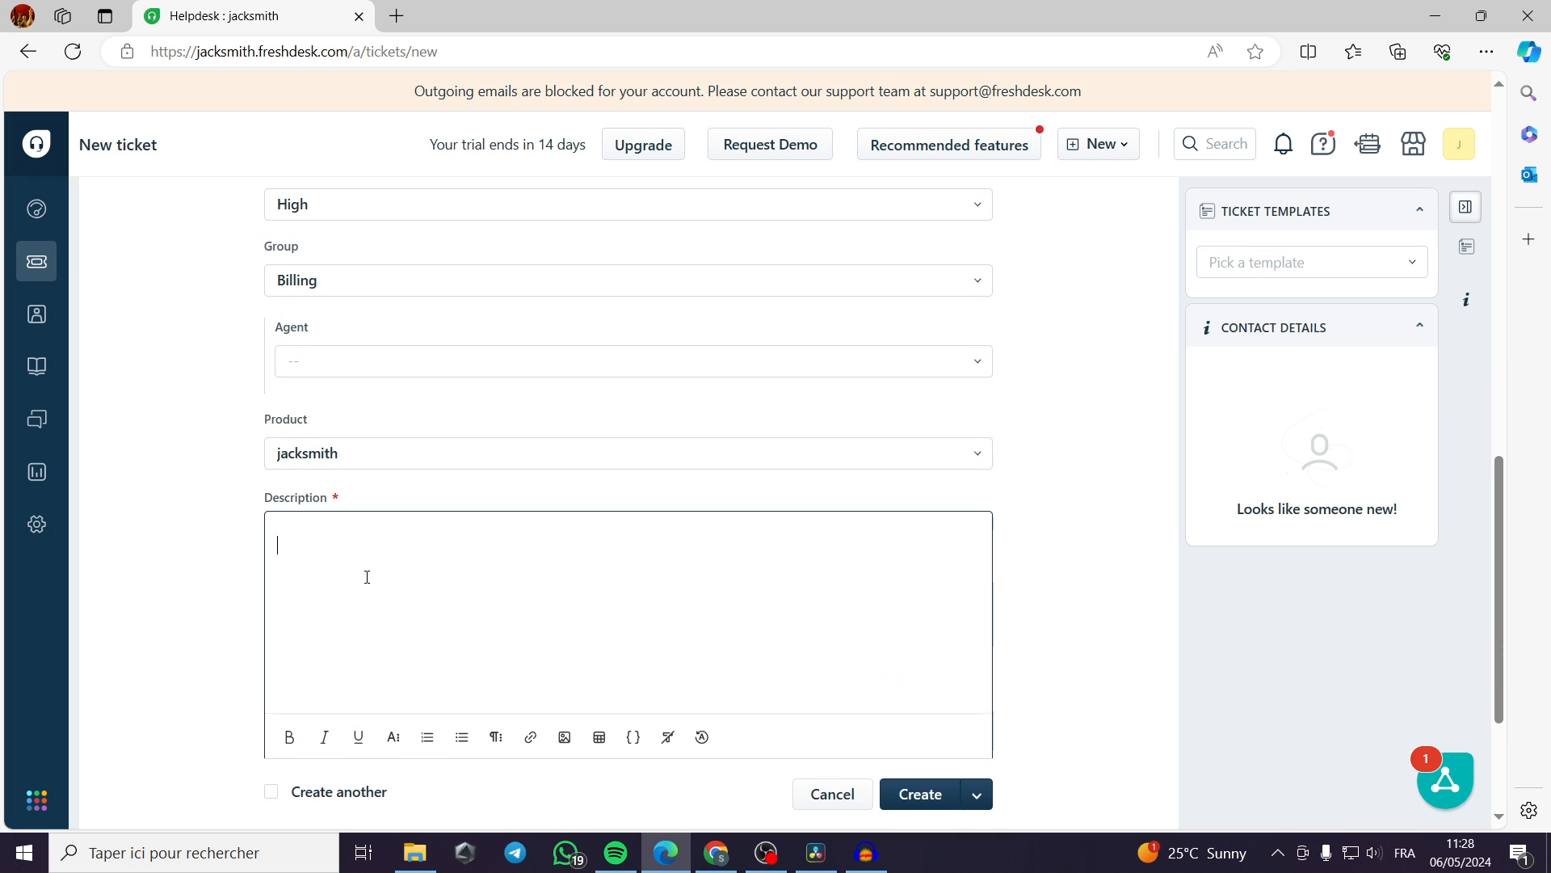
text(i havae)
key(BackSpace)
key(Right)
text(a problem the )
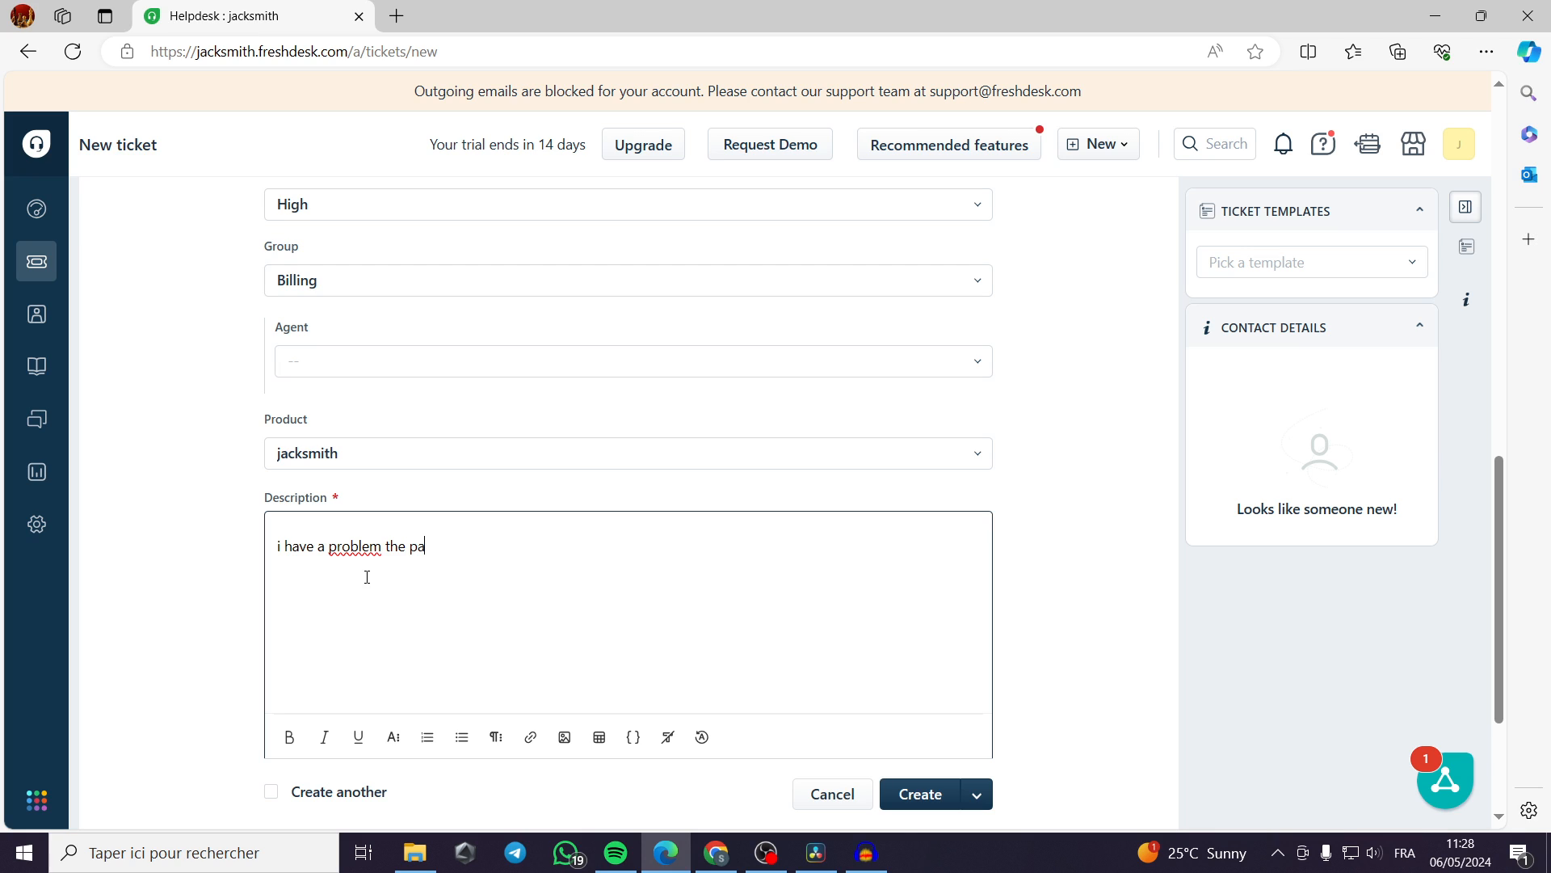
text(payment i couldnt make my paymen)
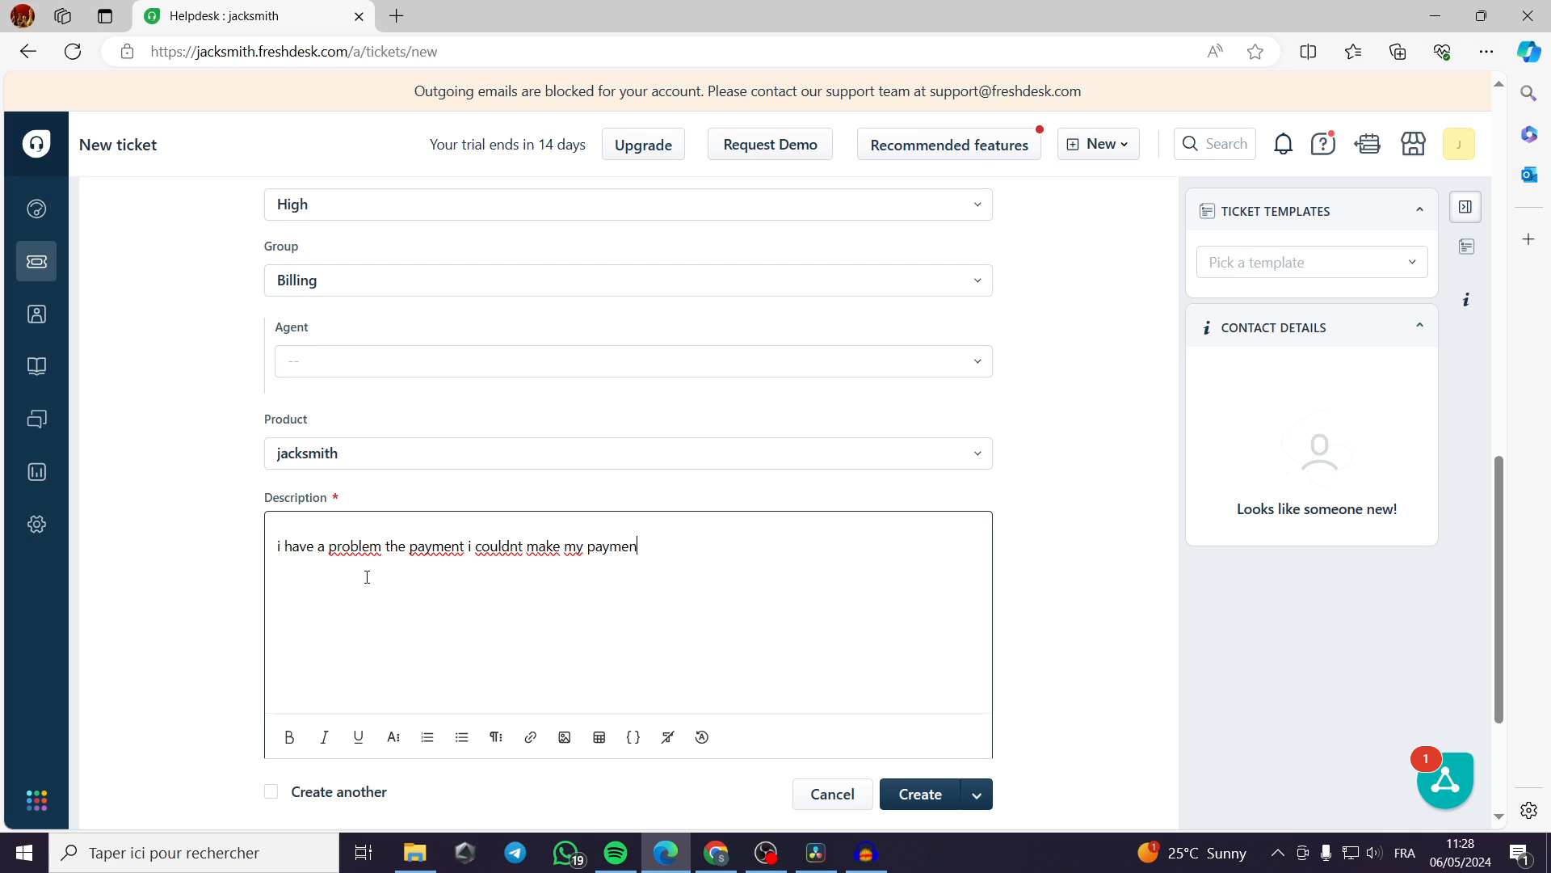
key(BackSpace)
key(Left)
text(n)
Examine the available ticket templates and review the ticket form from the contact details to the description.
click(1379, 273)
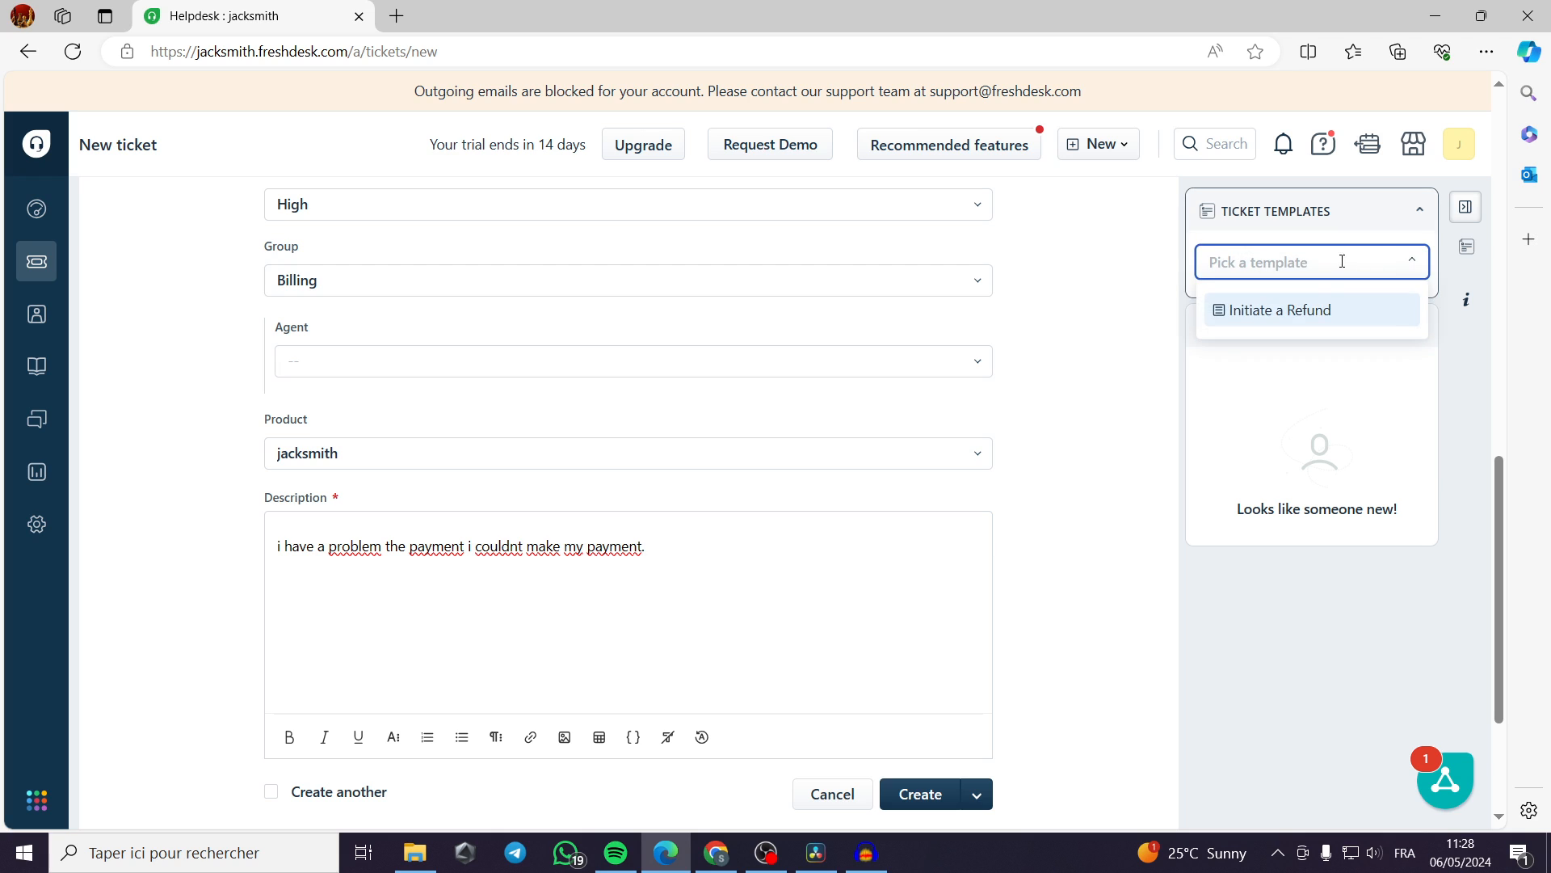
click(691, 557)
scroll(842, 589, up, 6)
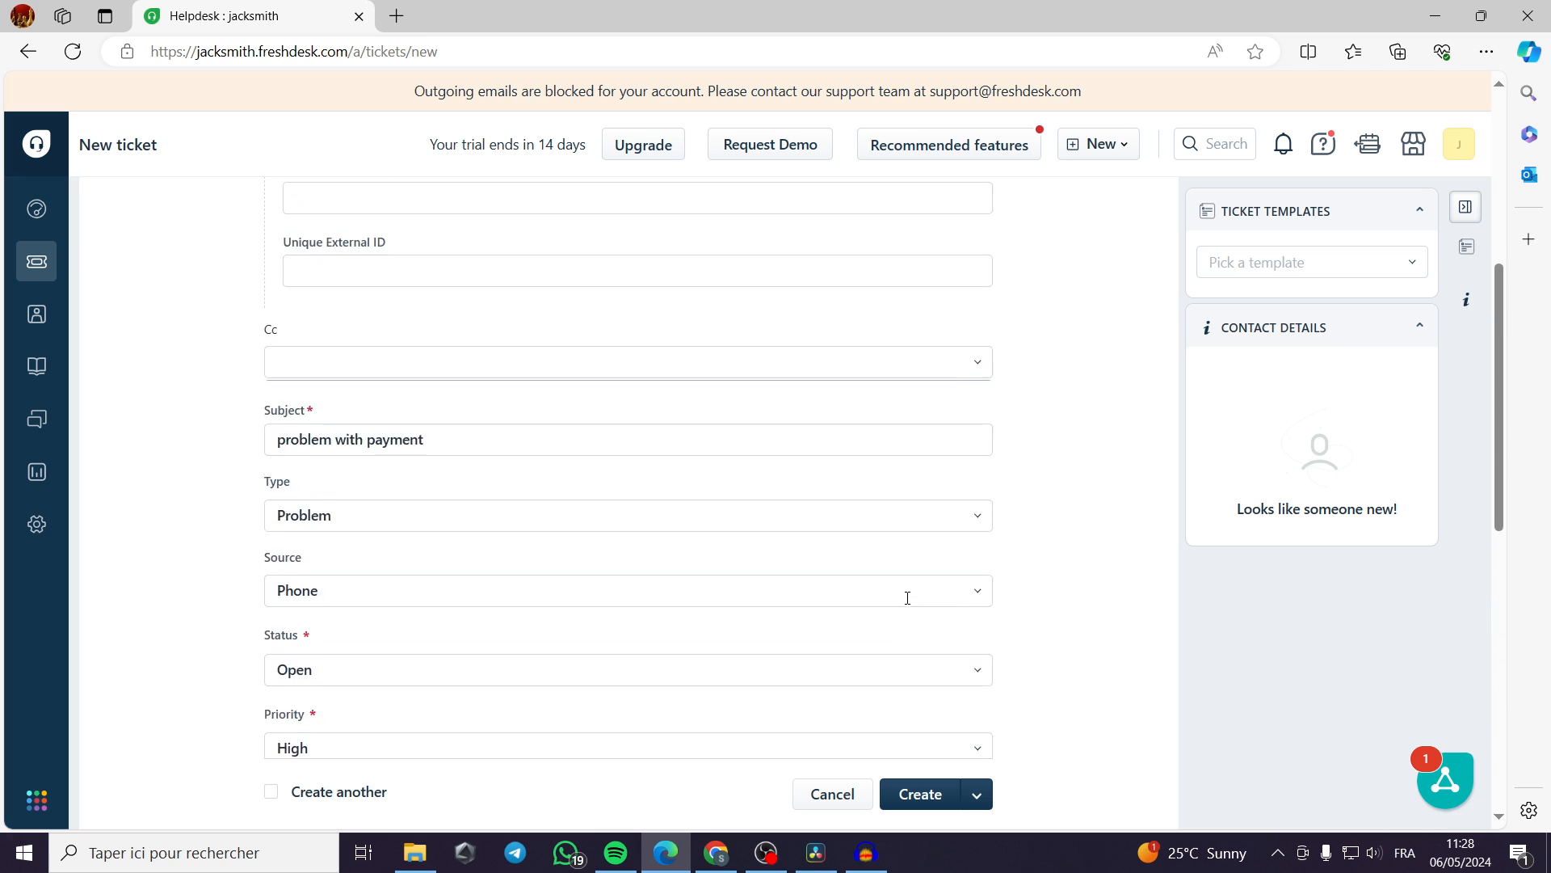
scroll(908, 598, up, 5)
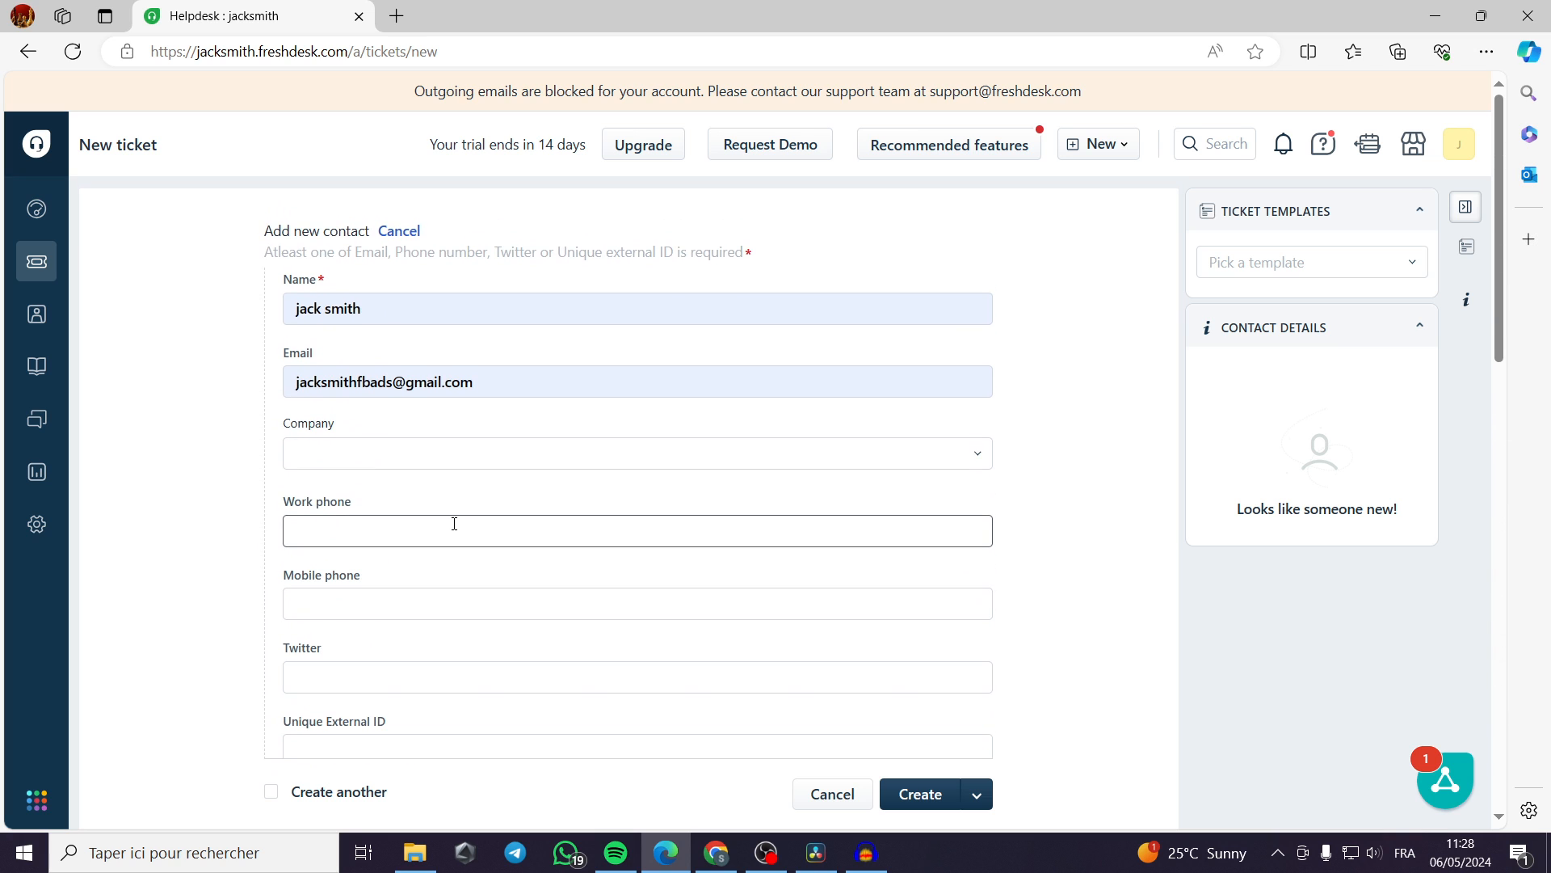
scroll(257, 457, down, 7)
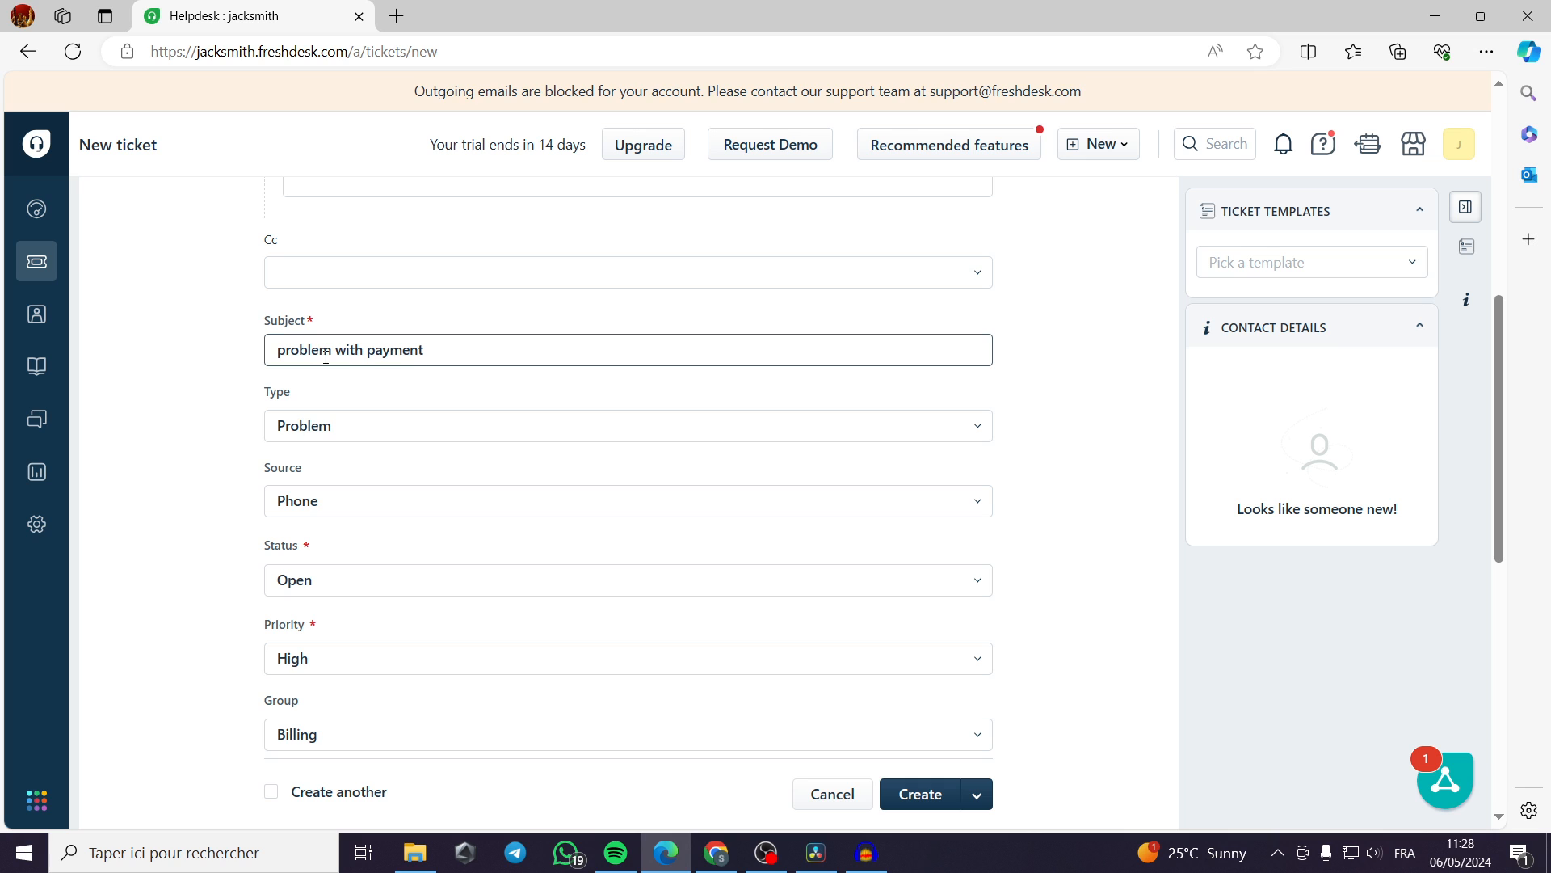
scroll(347, 391, down, 8)
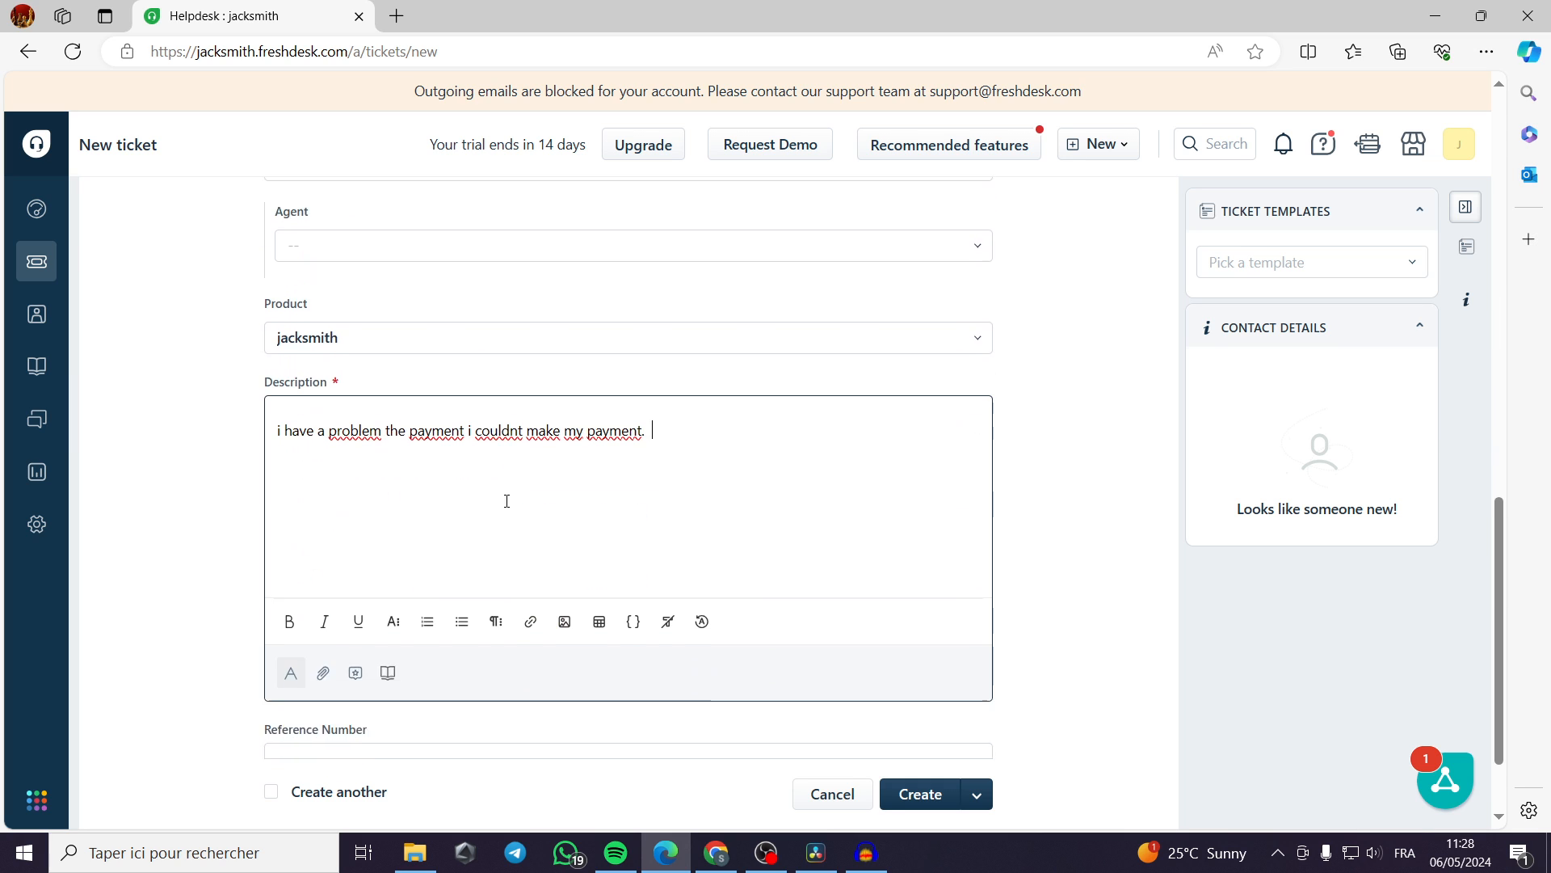
scroll(759, 585, up, 10)
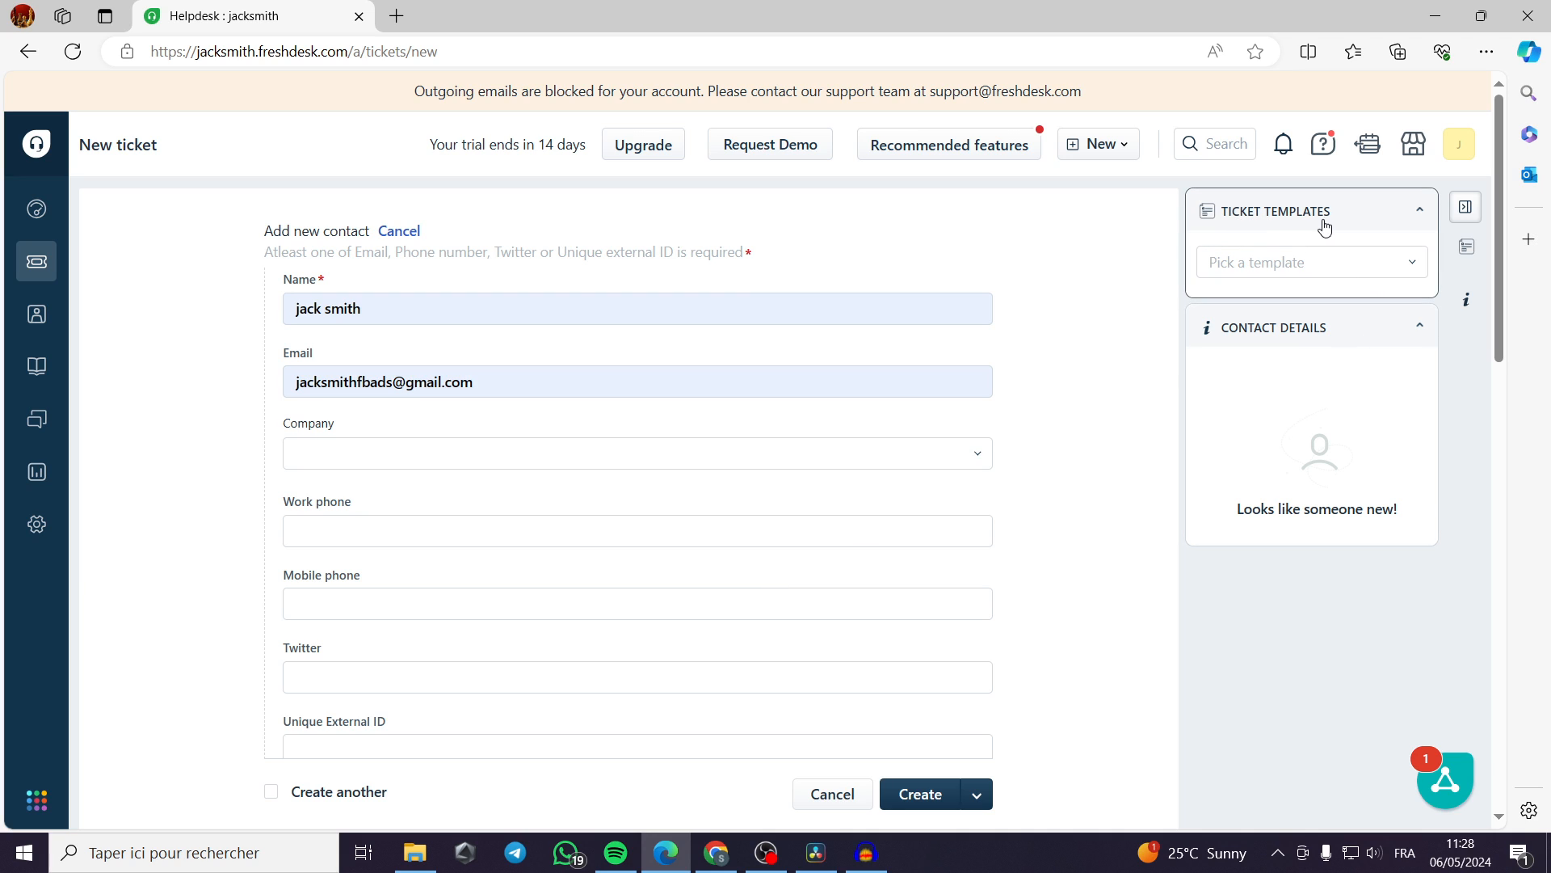
Apply the Initiate a Refund template to the new ticket and review its description and tags.
click(1361, 259)
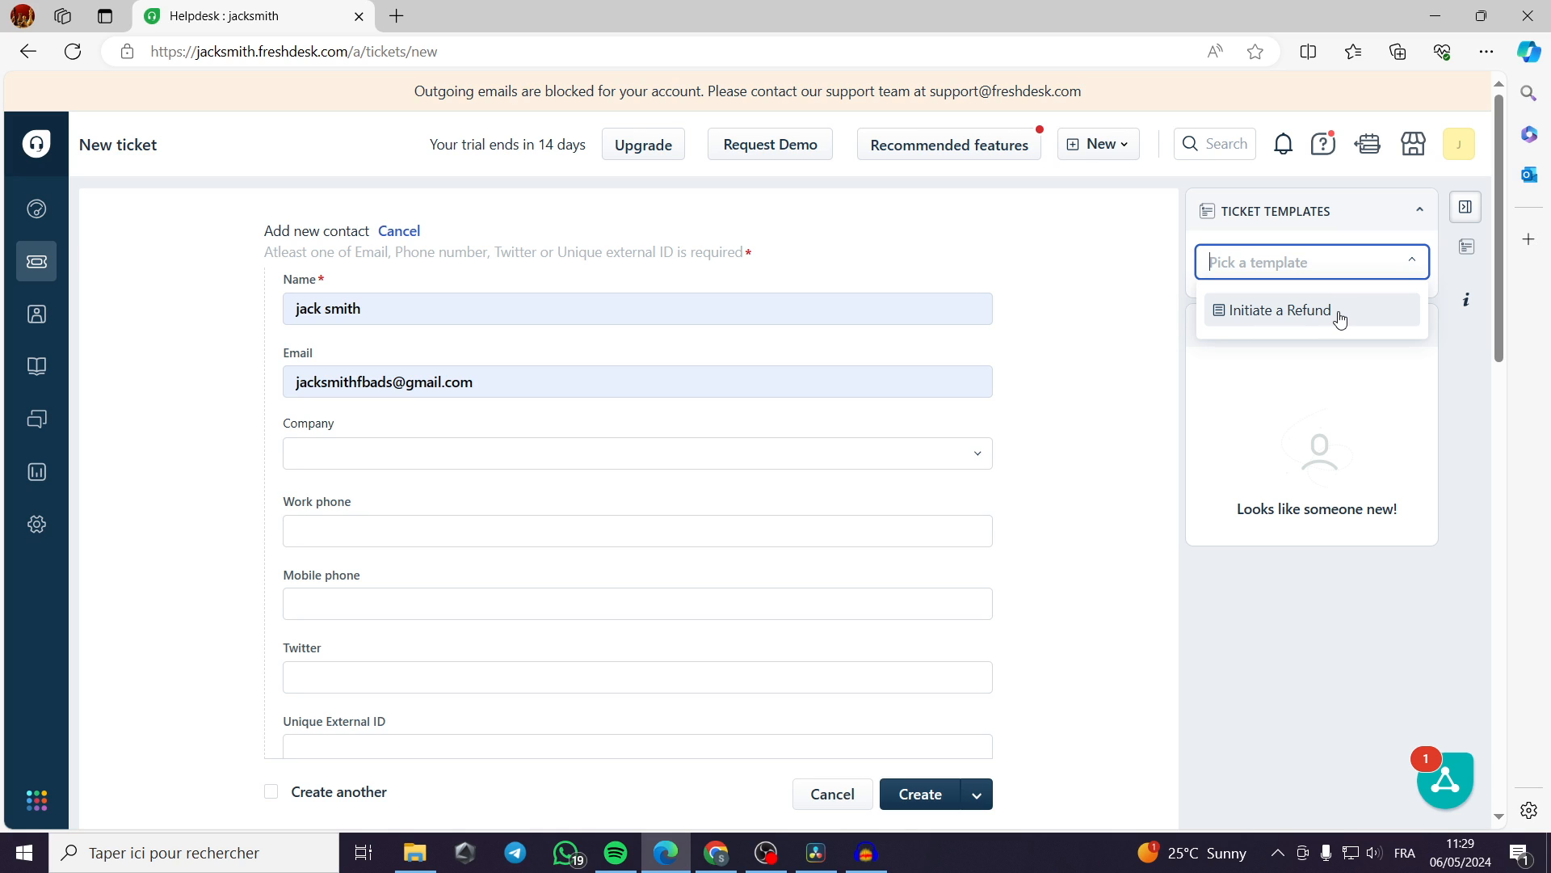
click(1285, 317)
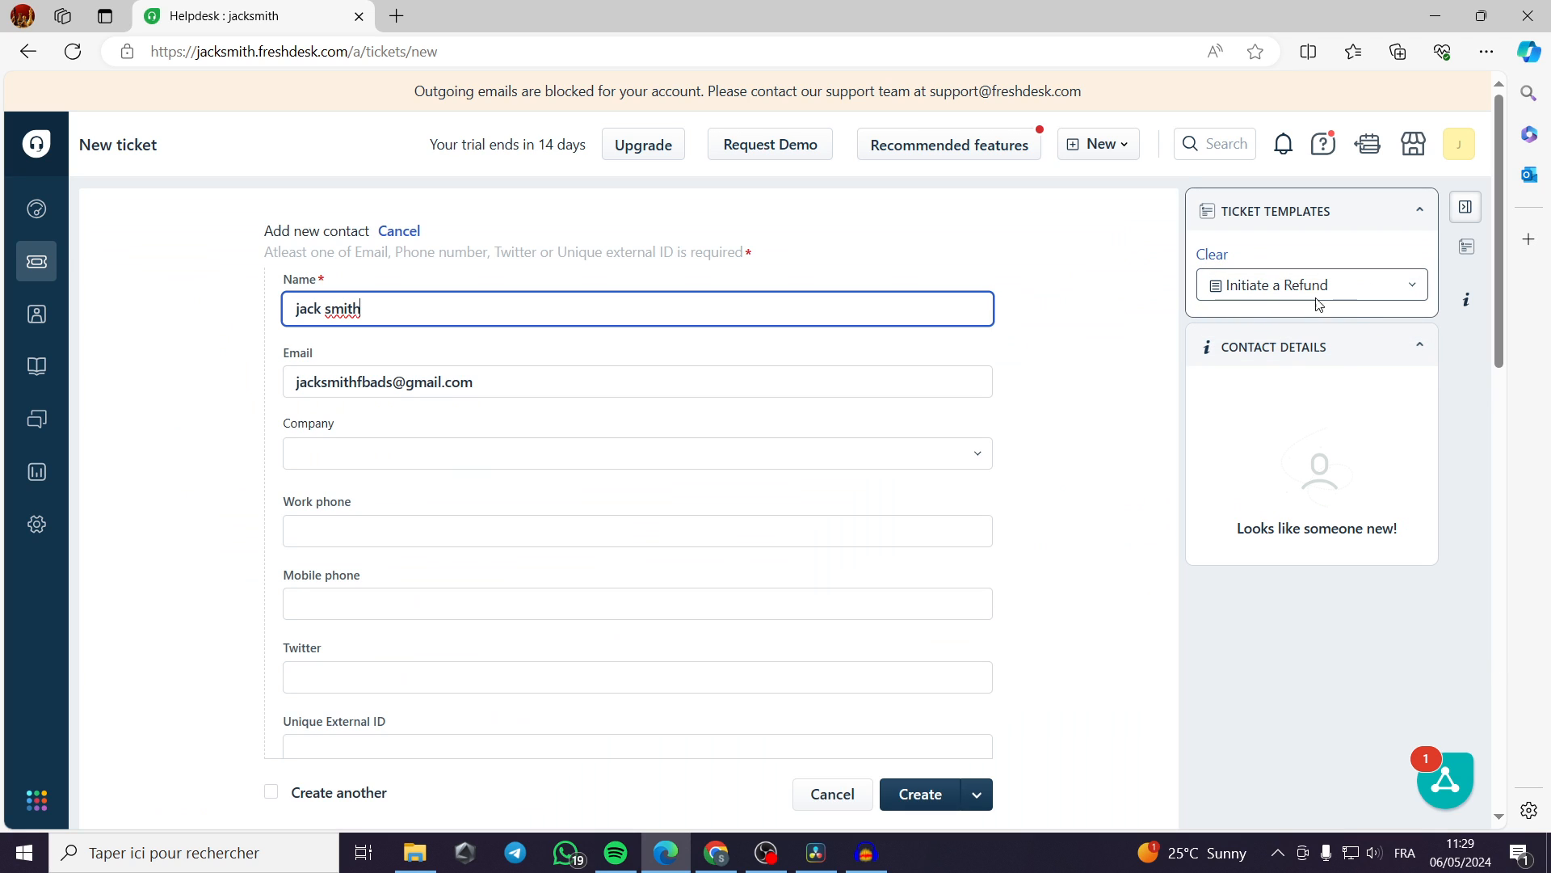
scroll(1049, 395, down, 14)
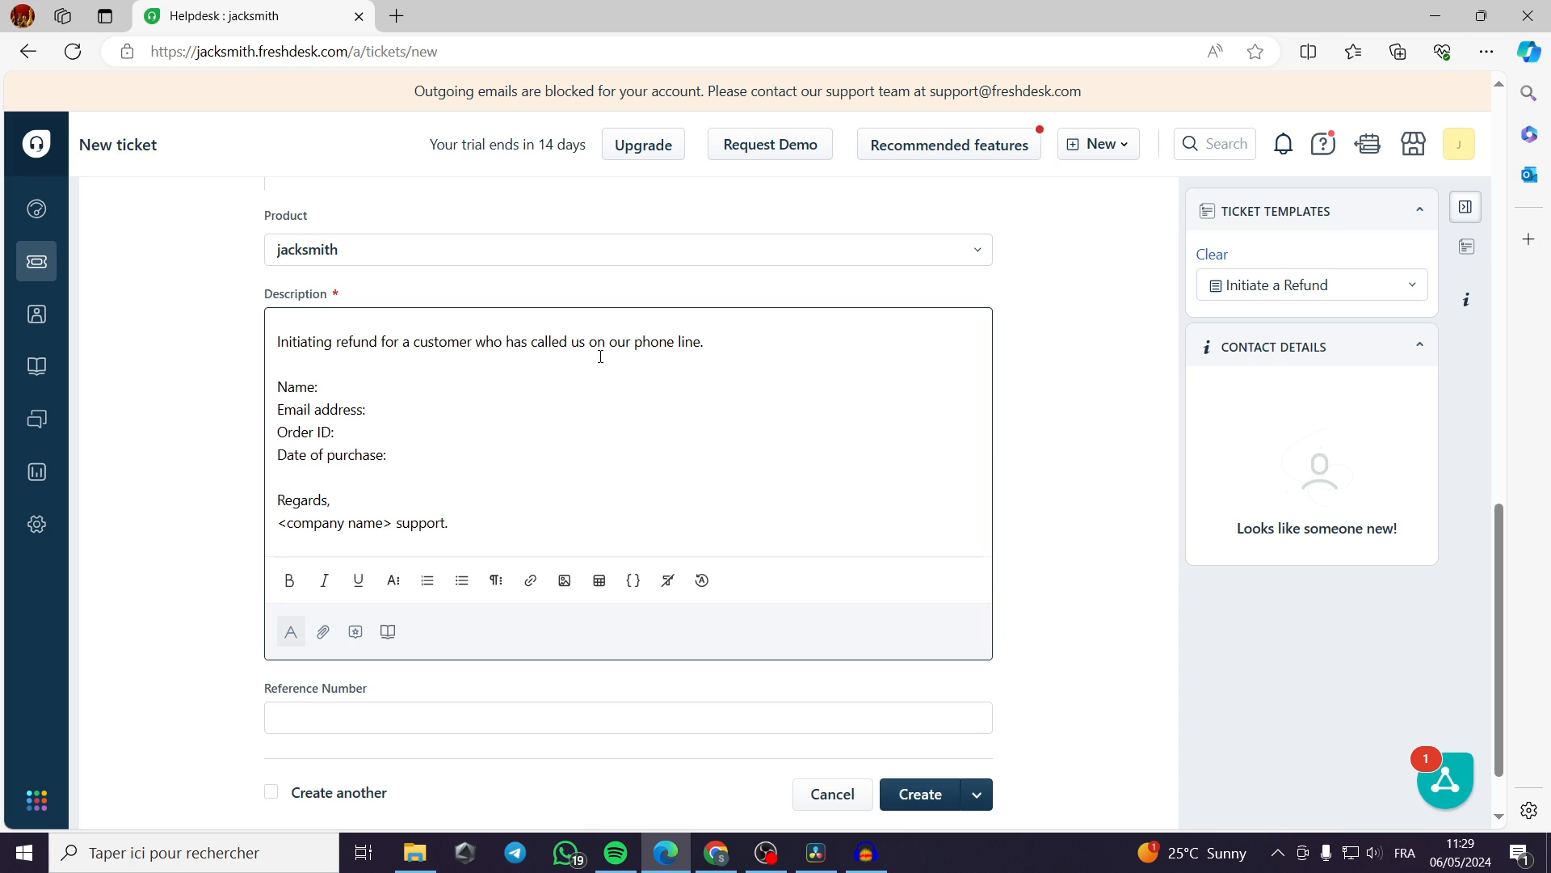
click(387, 432)
scroll(347, 511, down, 1)
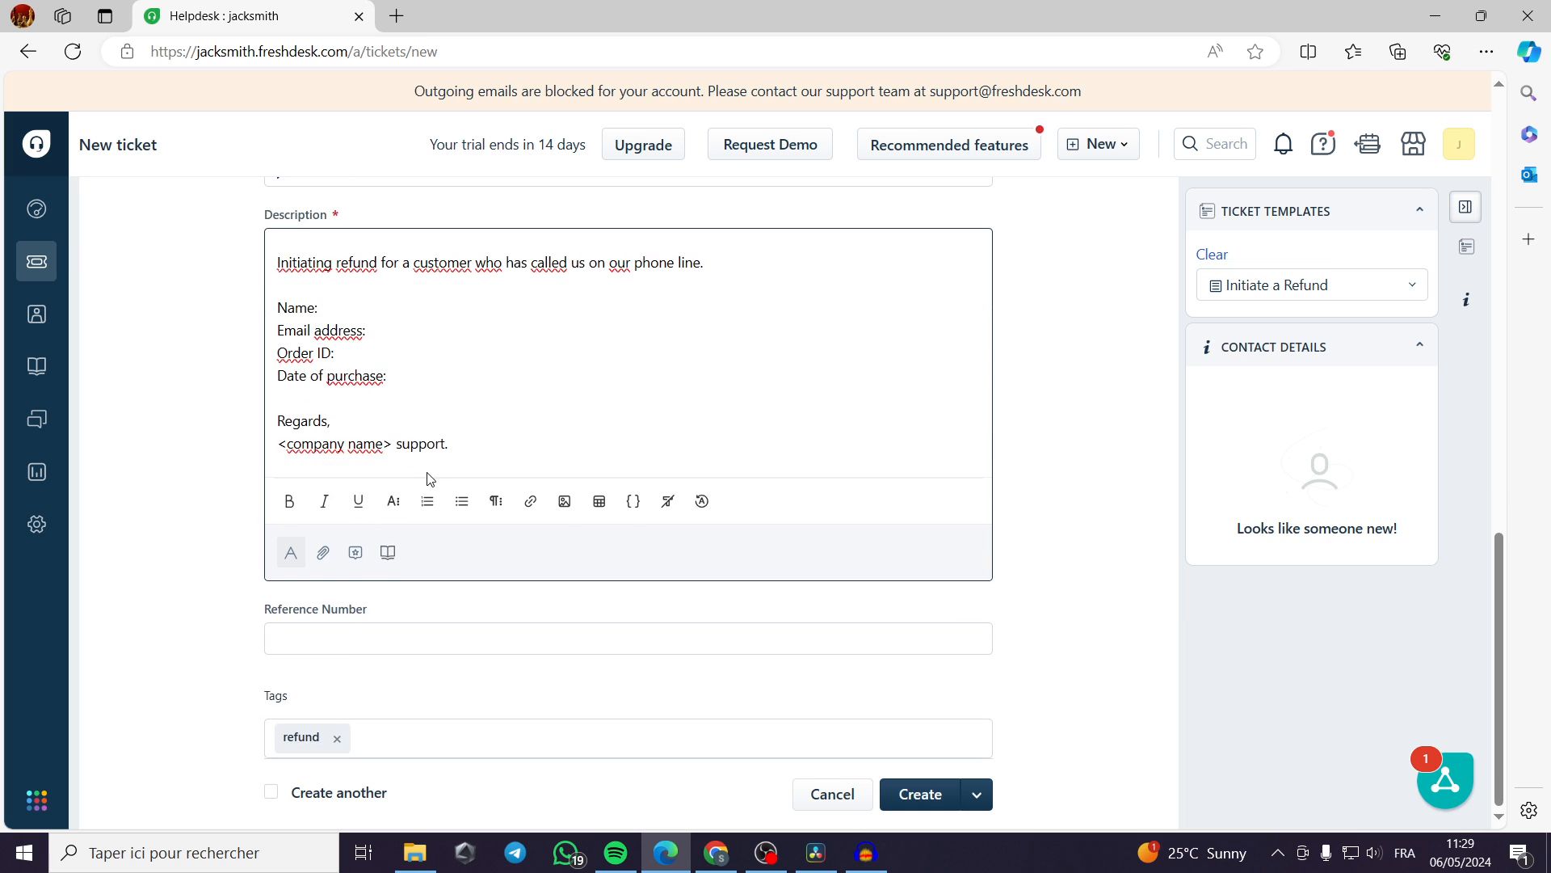
scroll(430, 478, up, 8)
scroll(444, 481, down, 7)
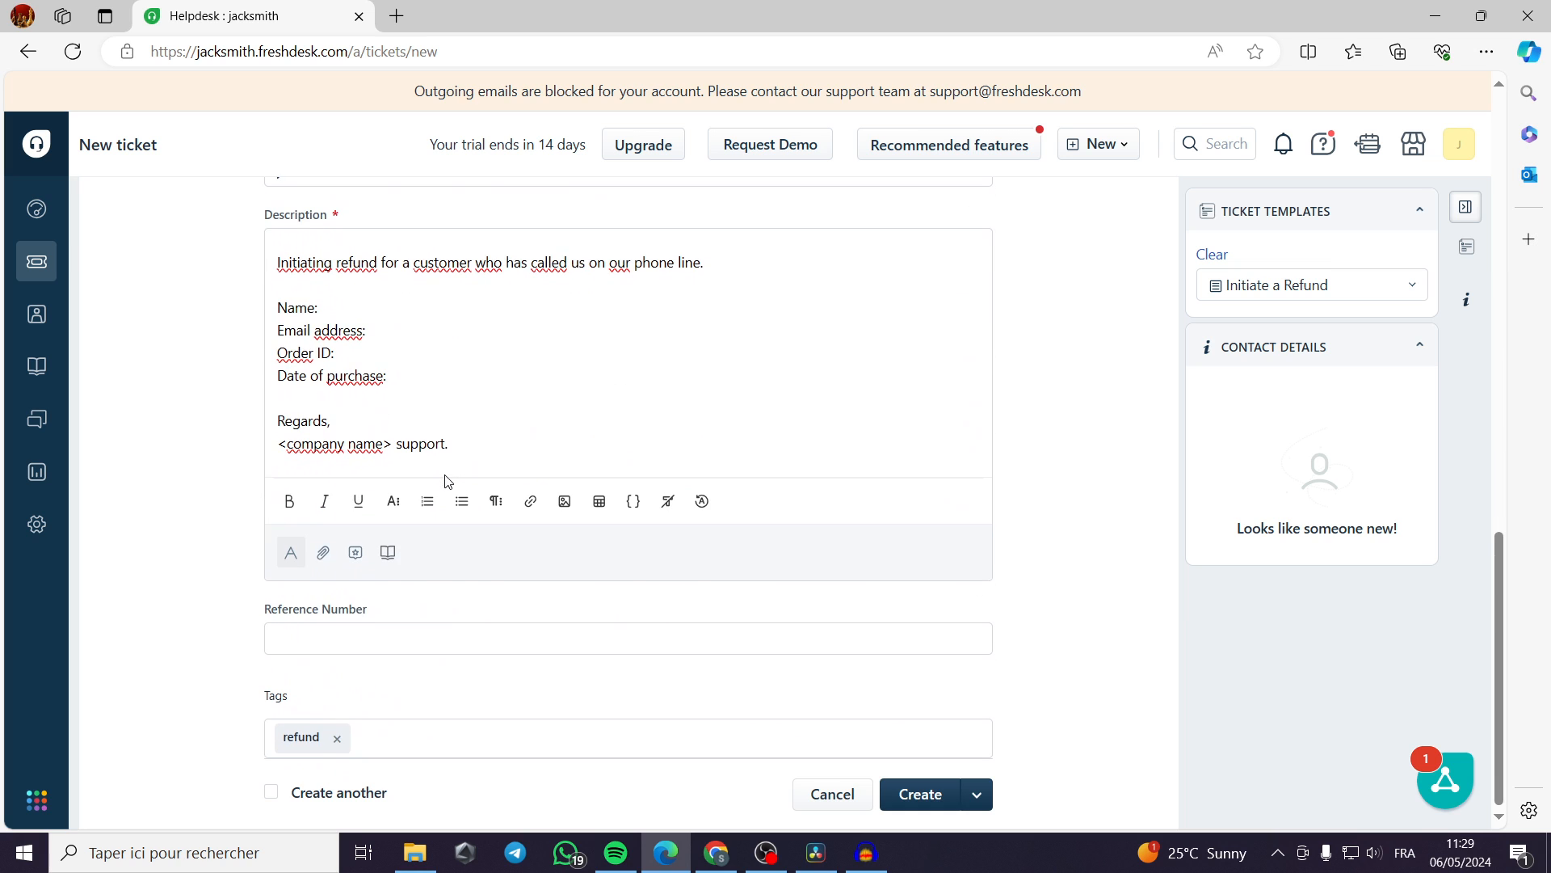
Create the ticket with the reference number left blank.
click(377, 639)
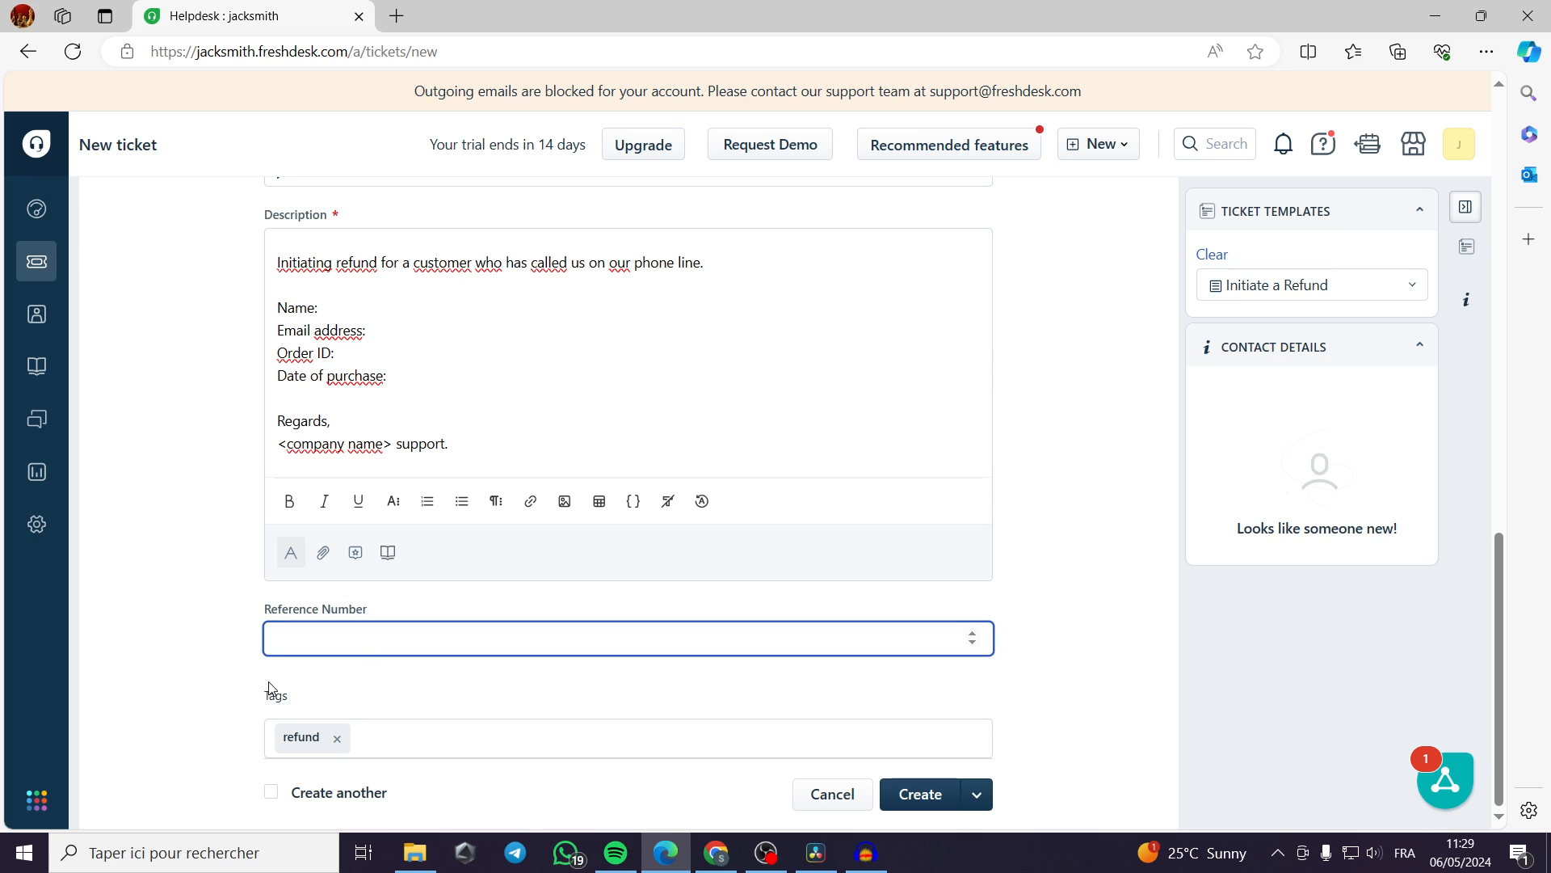
click(201, 681)
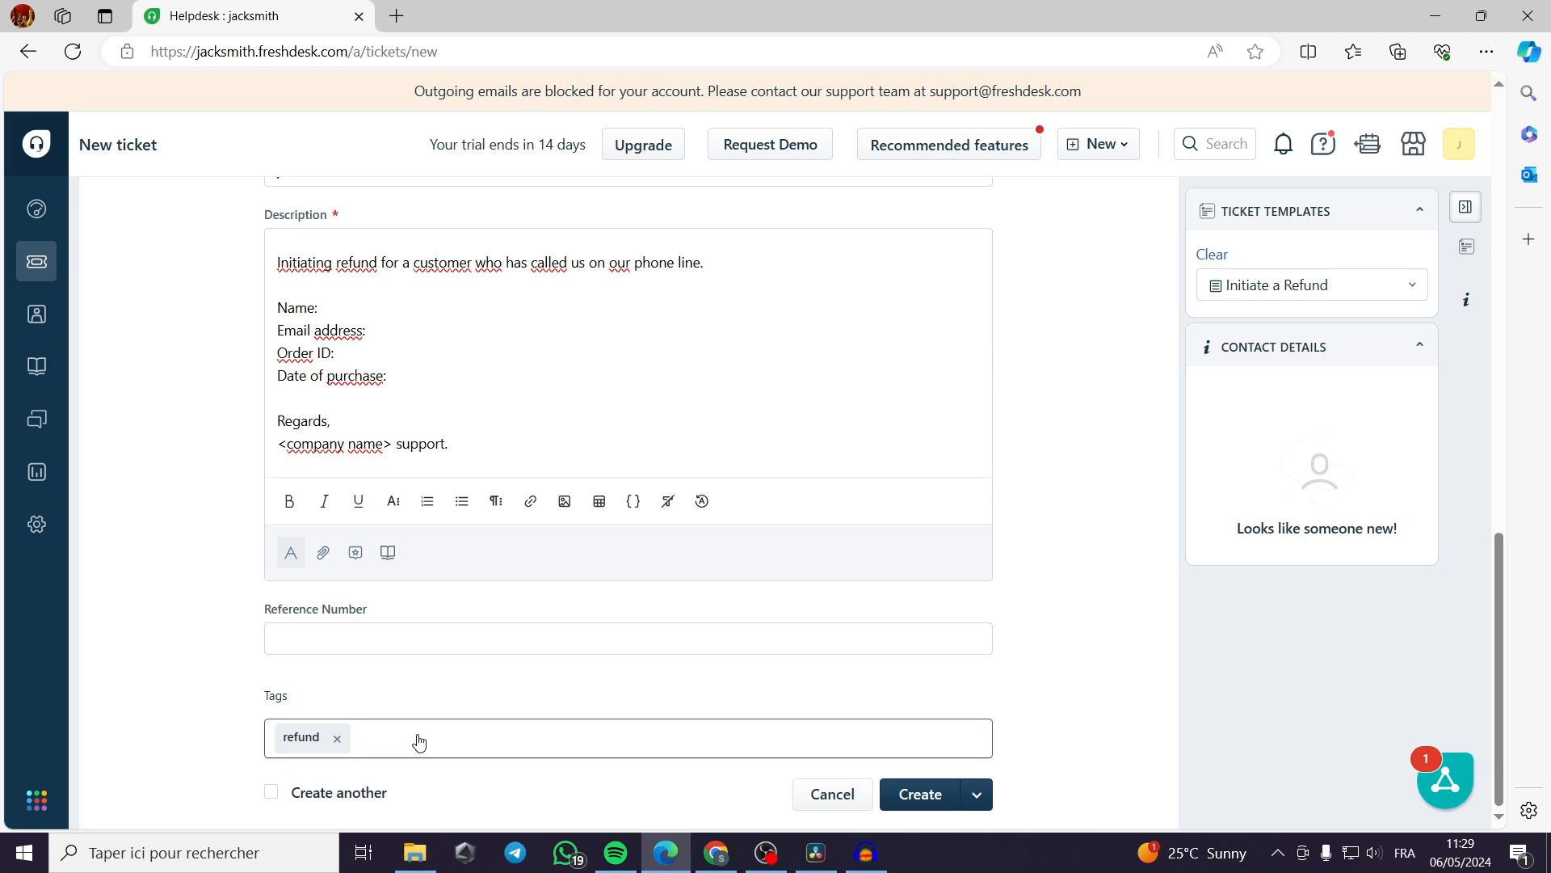
click(928, 794)
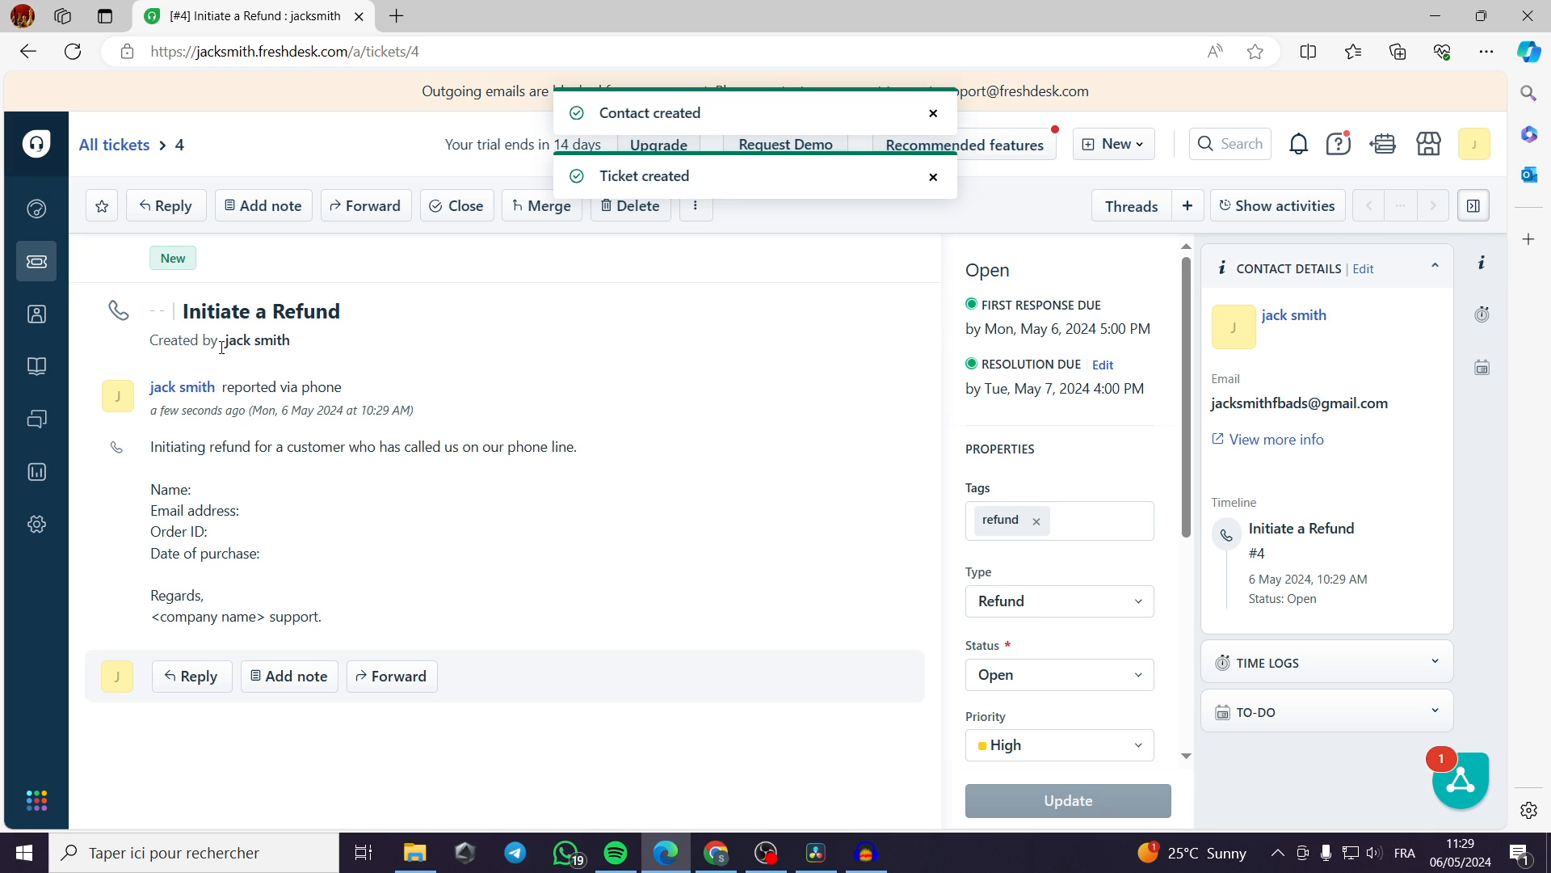
Examine the created ticket's creator, reporting channel, description and subject.
drag(299, 347, 227, 345)
click(283, 378)
drag(222, 391, 353, 396)
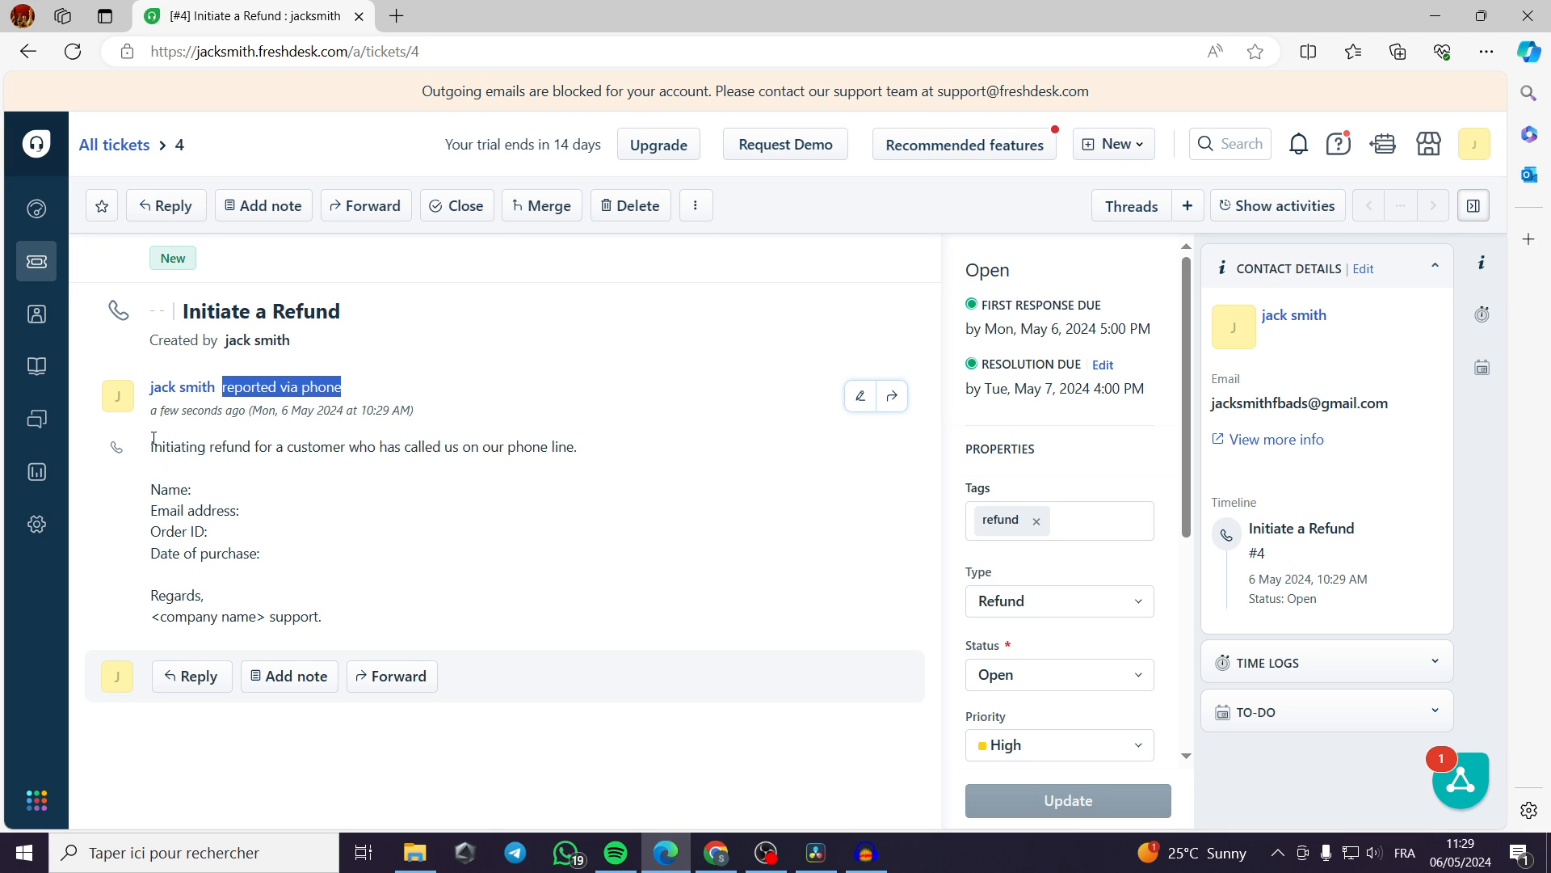
drag(154, 441, 358, 631)
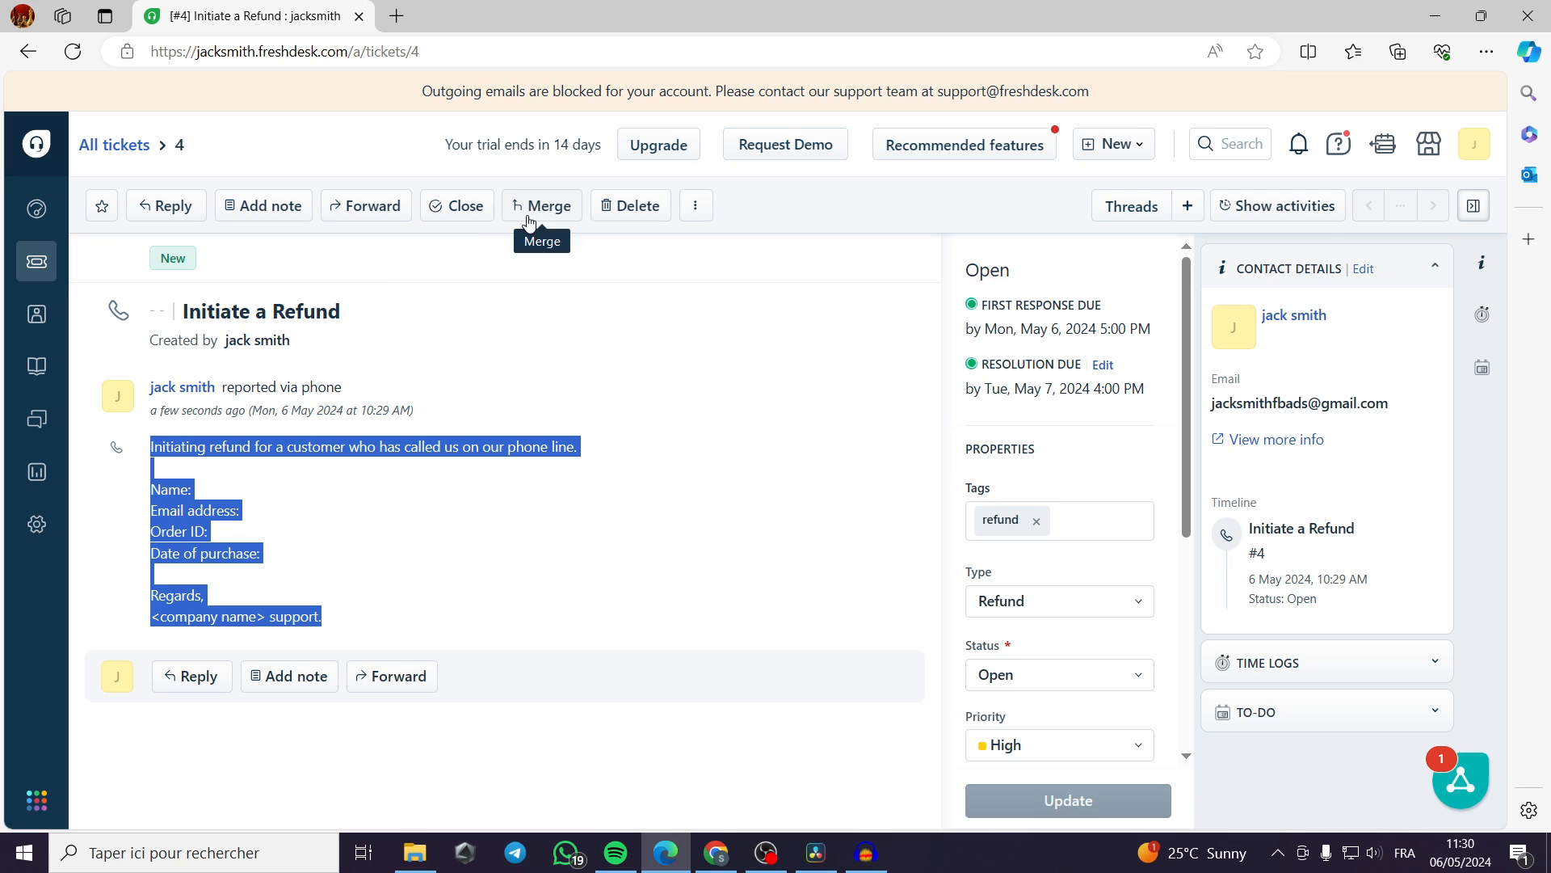
drag(343, 317, 181, 314)
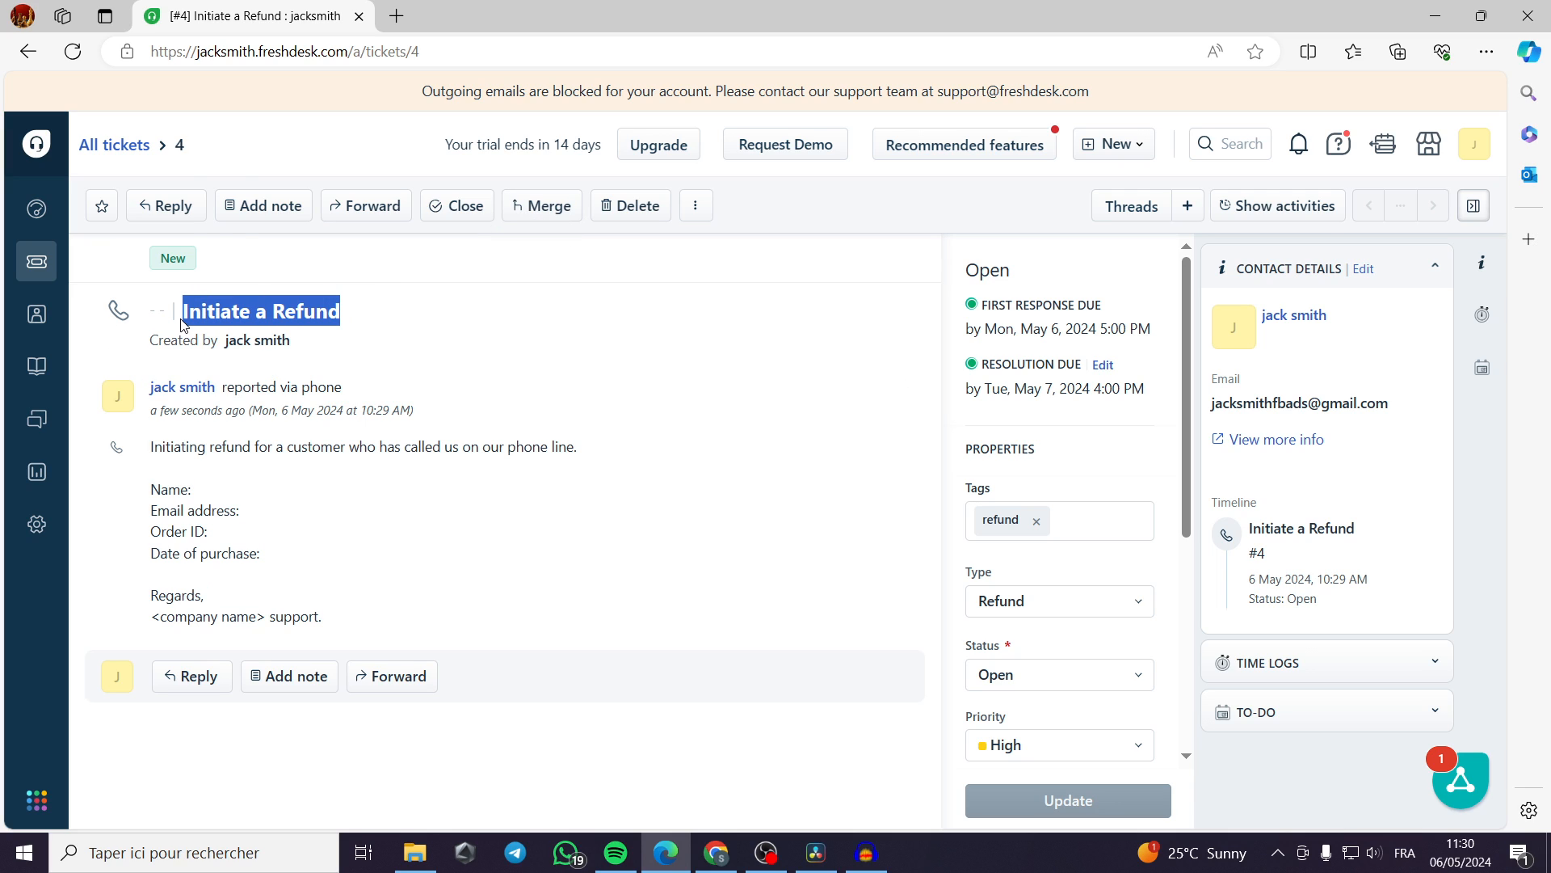
click(411, 335)
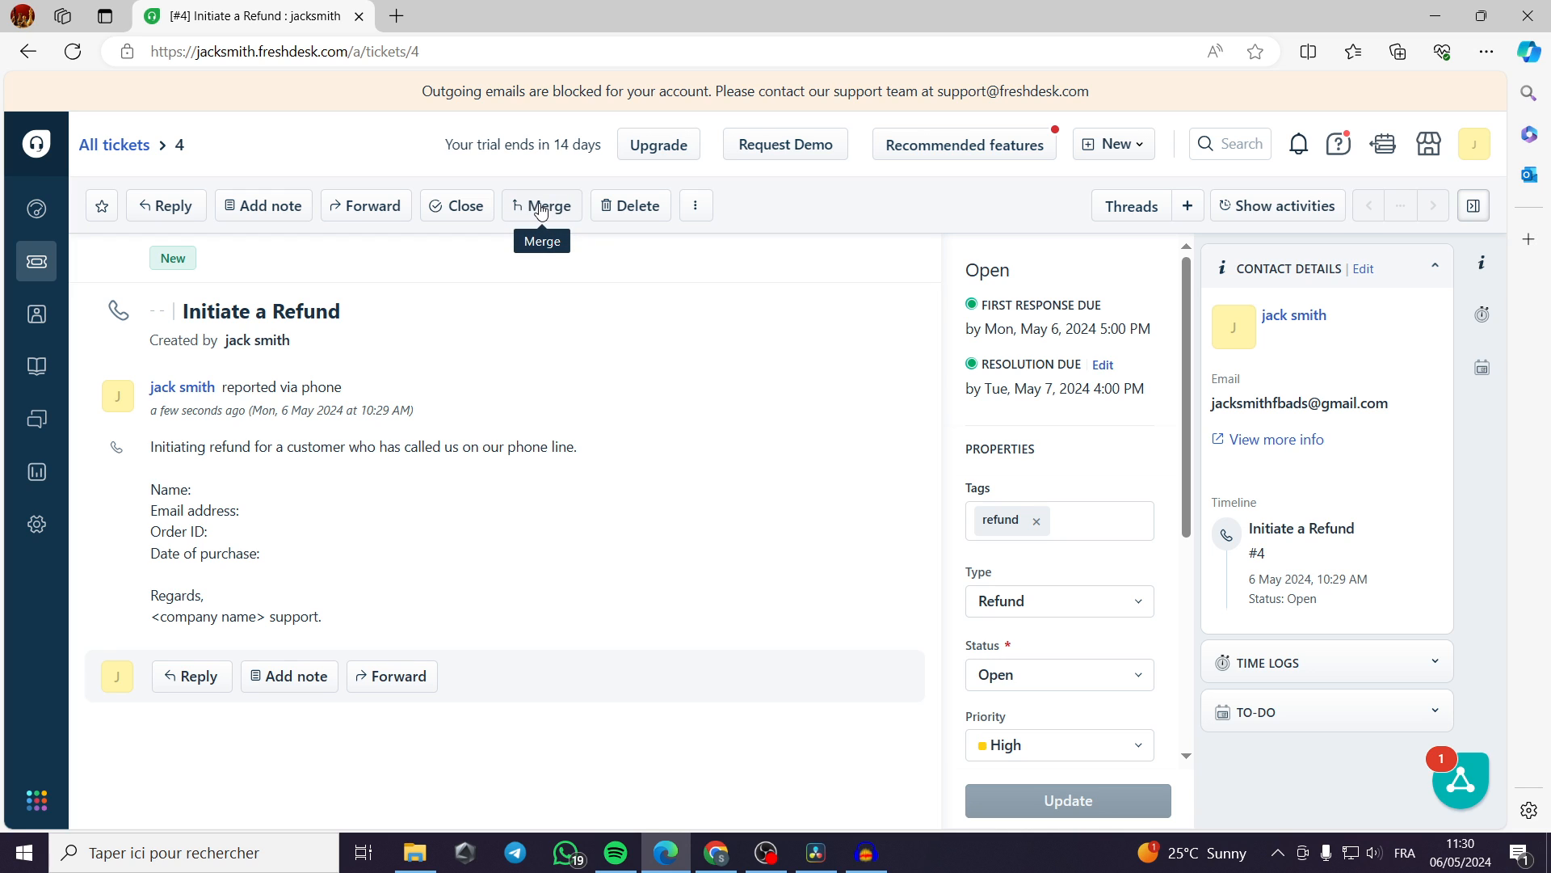
Examine the search criteria for merging the refund ticket with another, and close the merge form without merging.
click(542, 209)
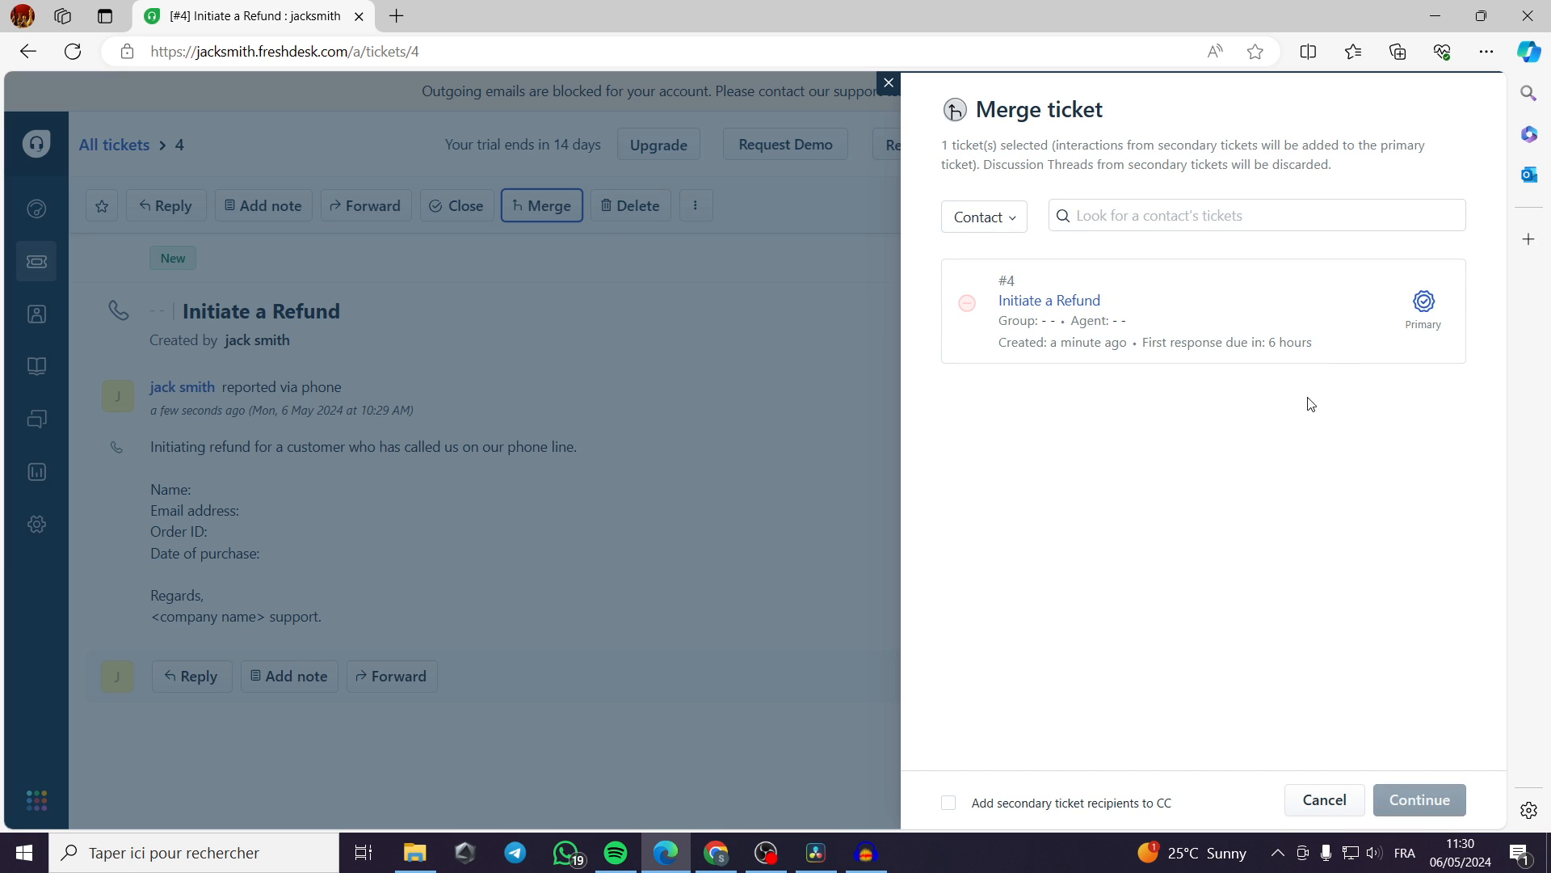
click(1007, 216)
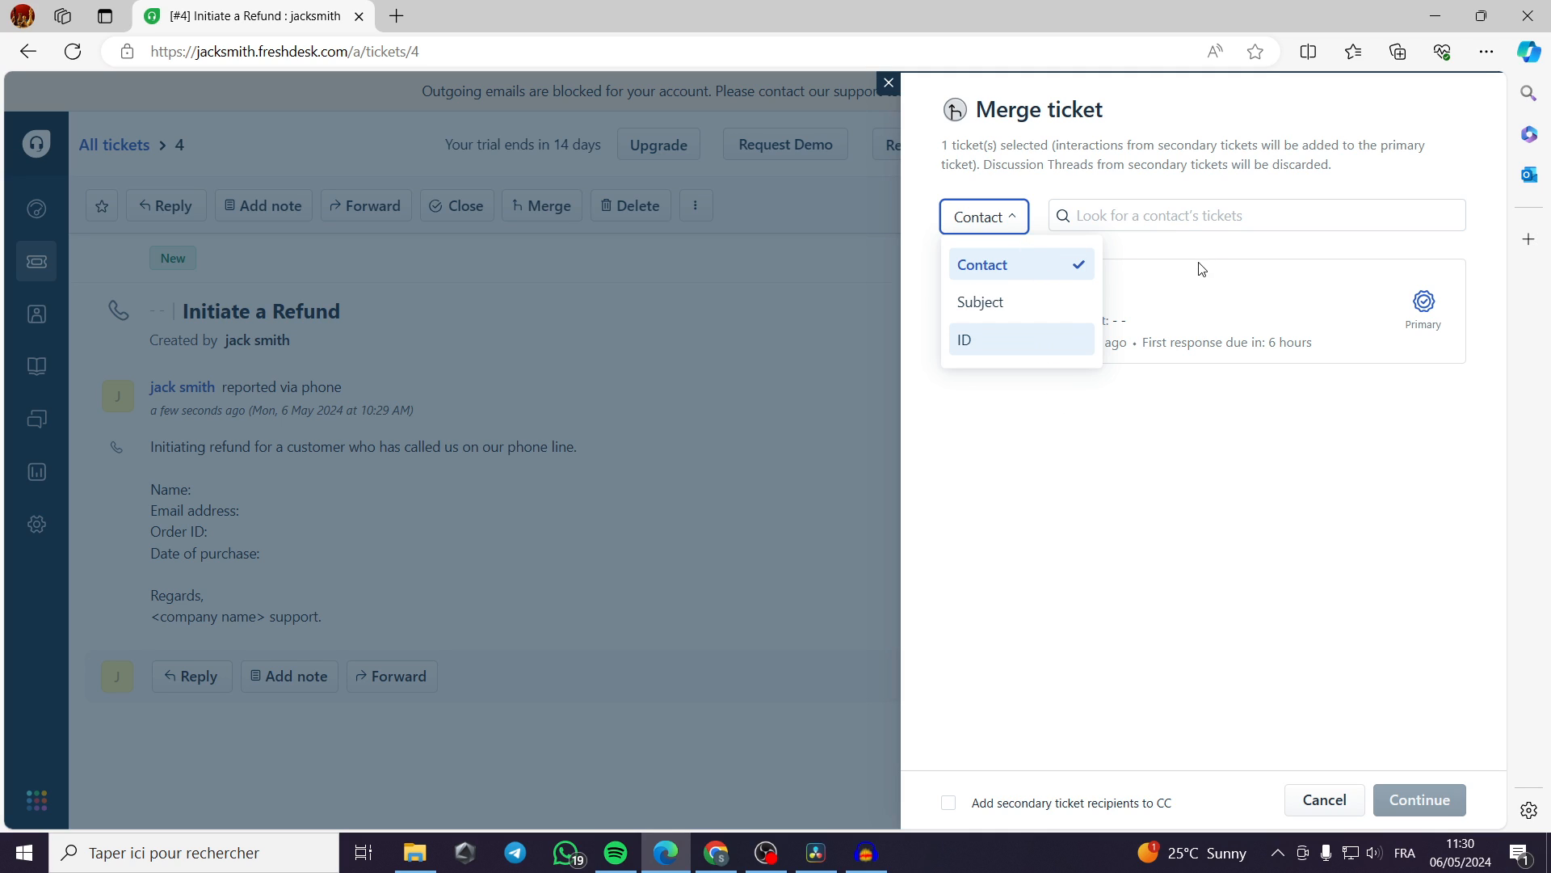
click(1126, 262)
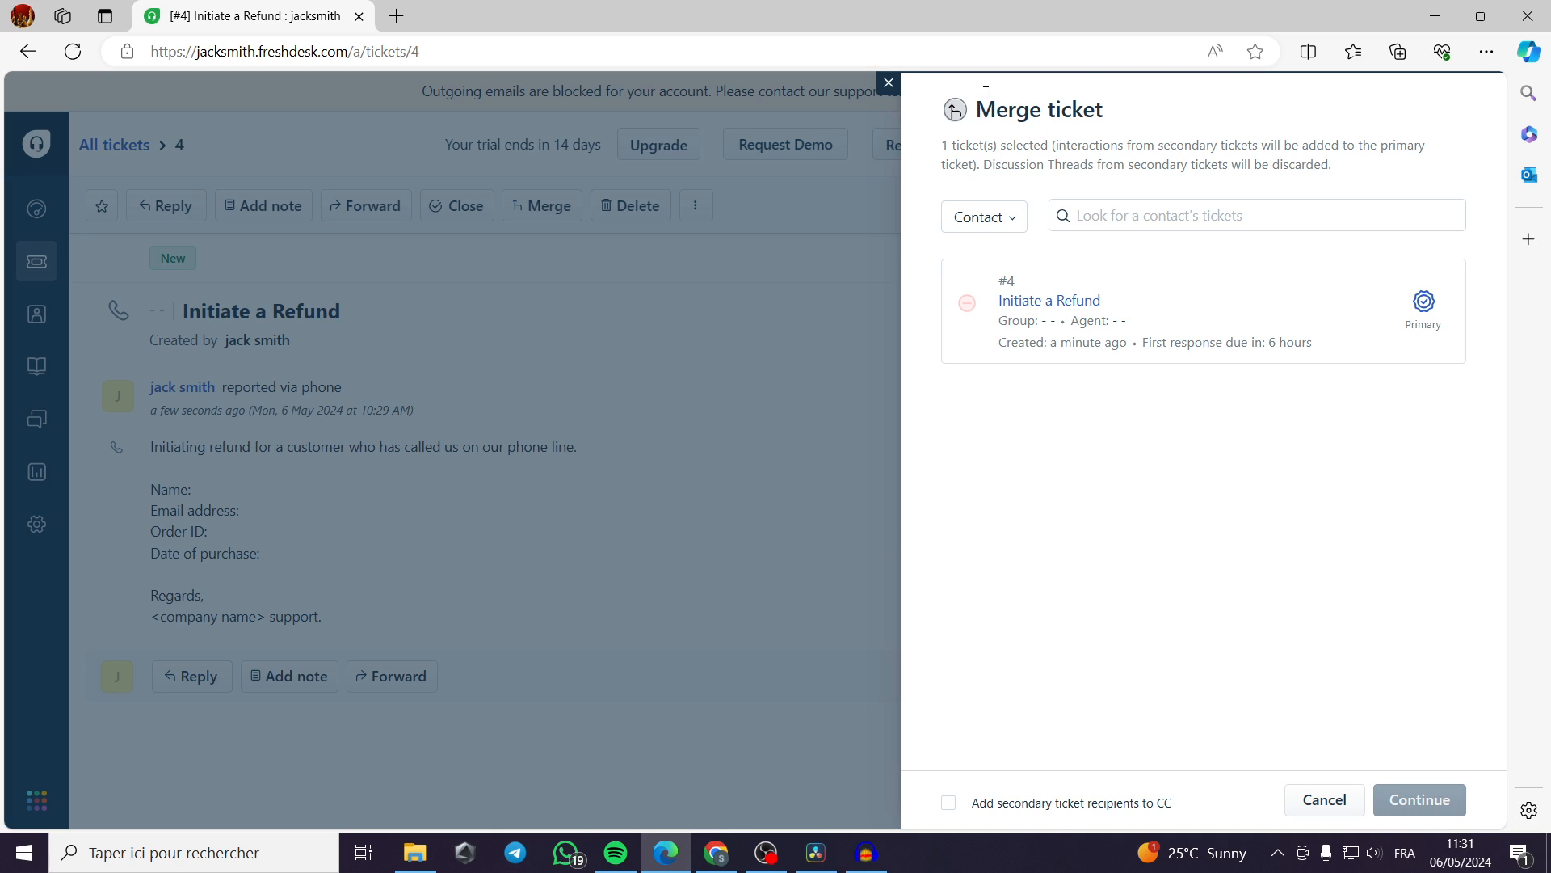
click(887, 84)
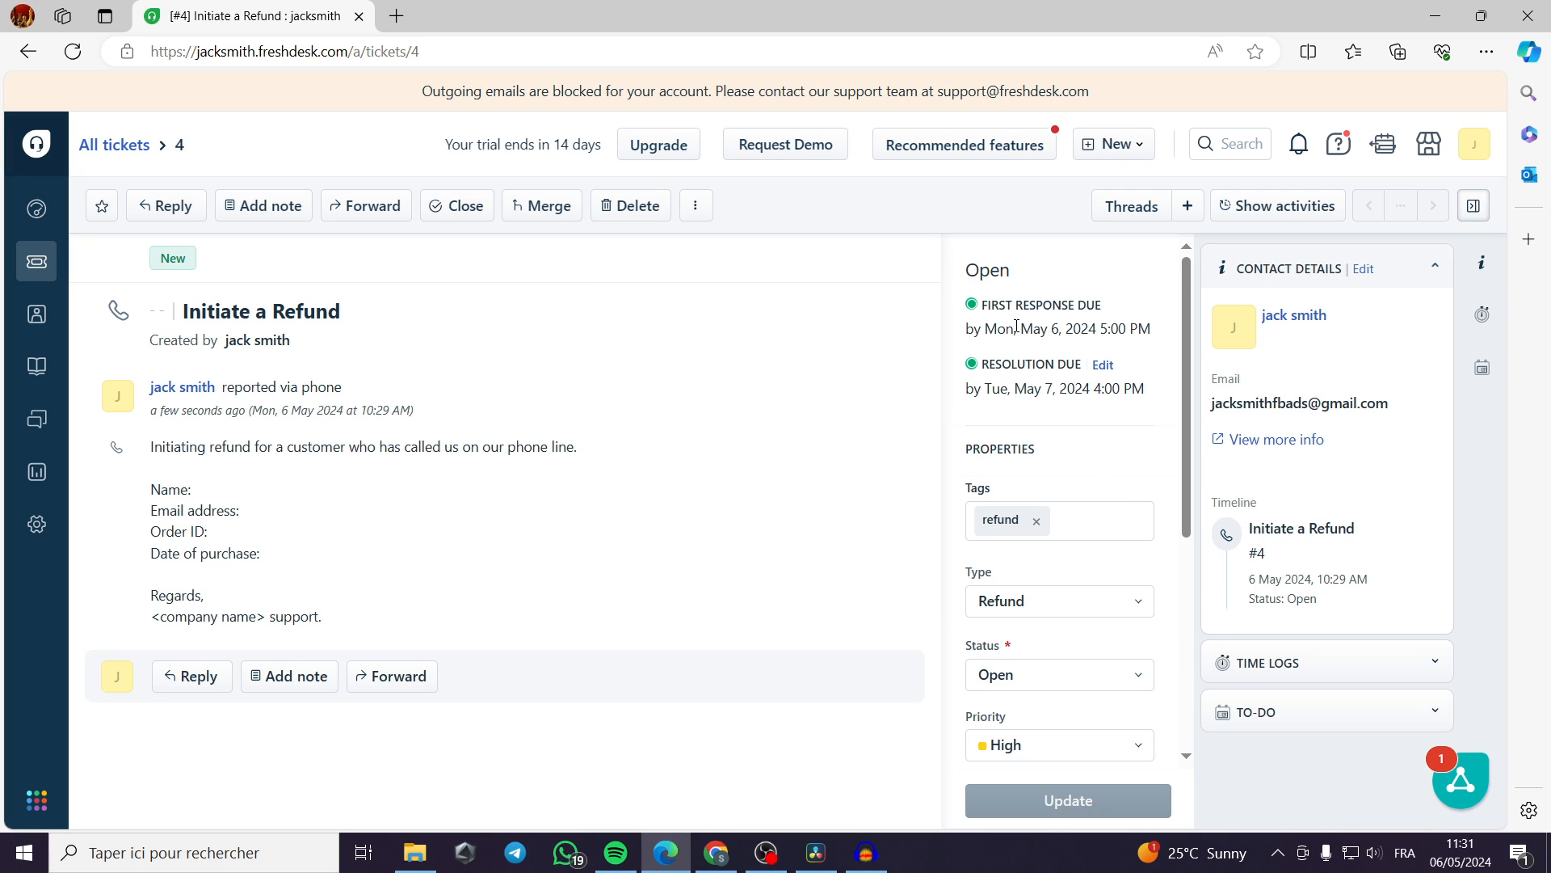
Review the refund ticket's due dates and properties.
scroll(1074, 512, down, 3)
scroll(1079, 513, up, 3)
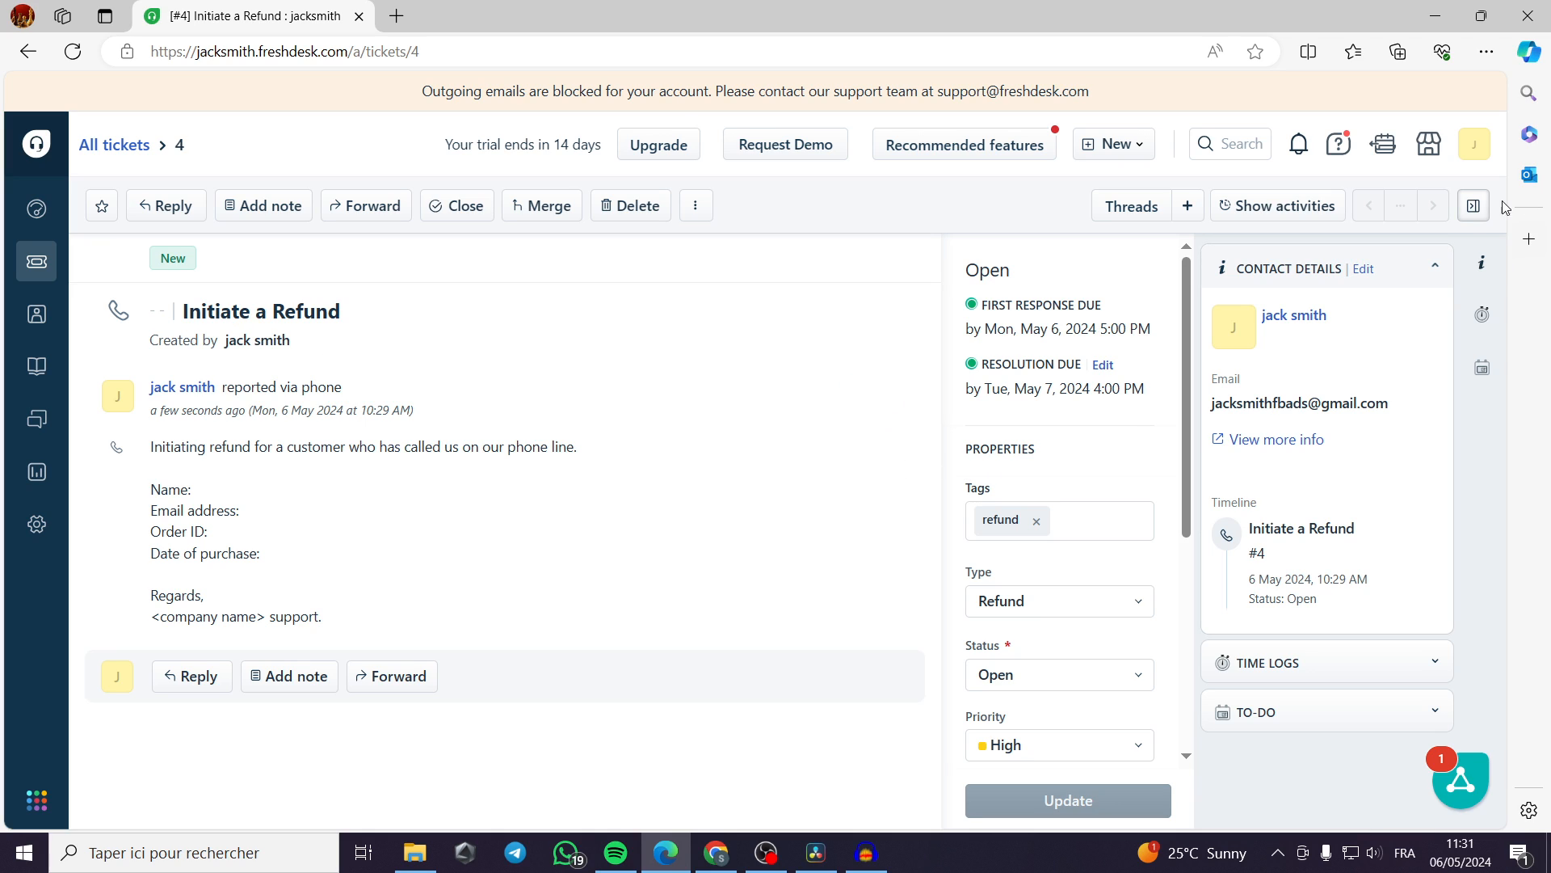
Review the Freshworks Marketplace options, and open the recommended features for the trial.
click(1430, 146)
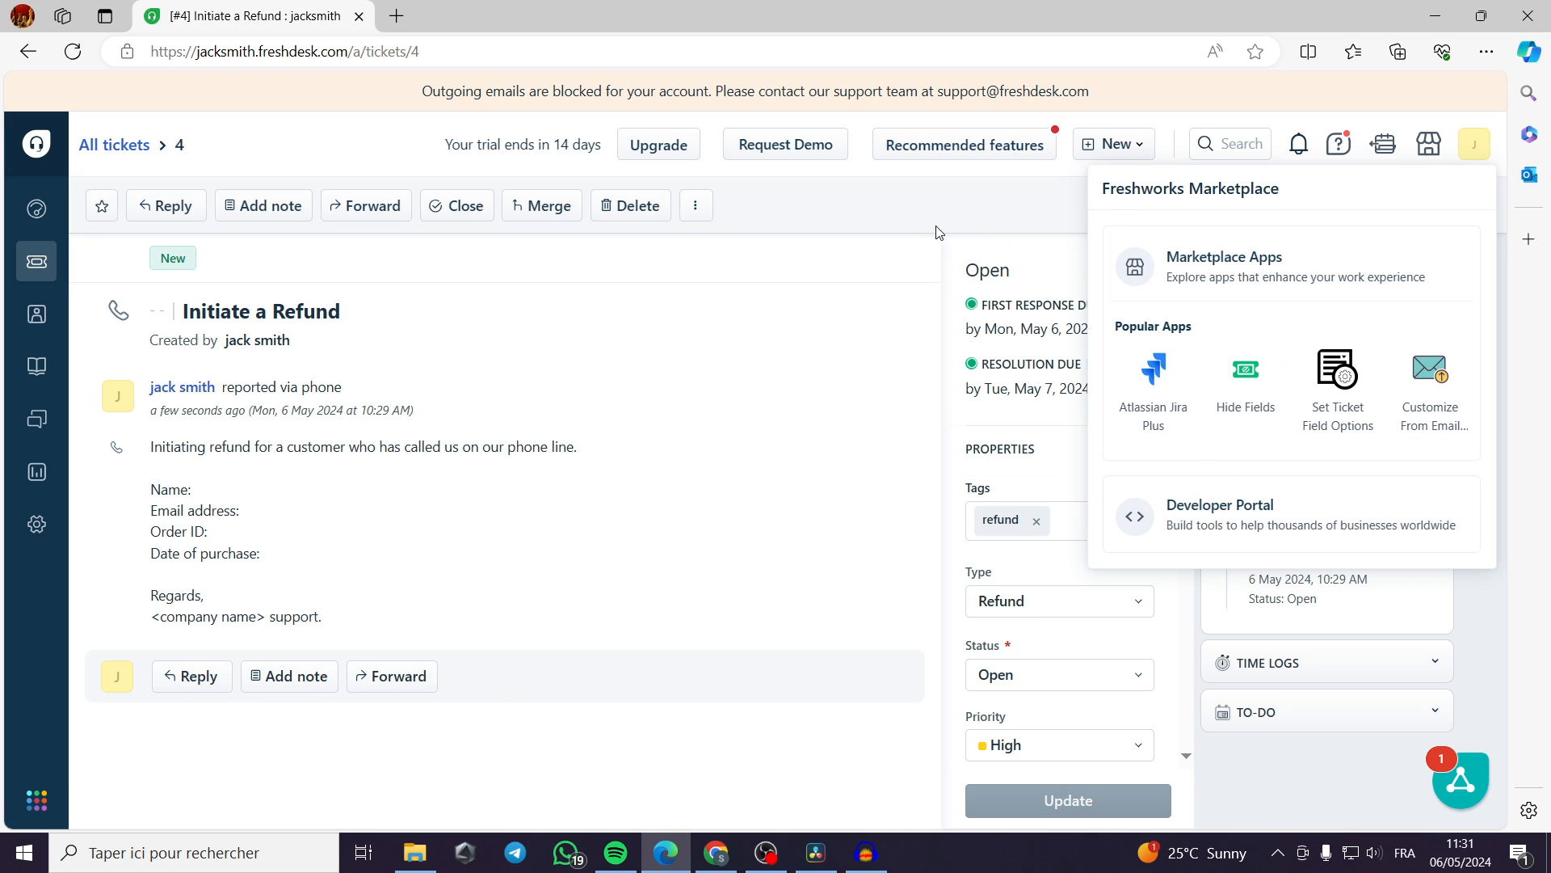
click(856, 219)
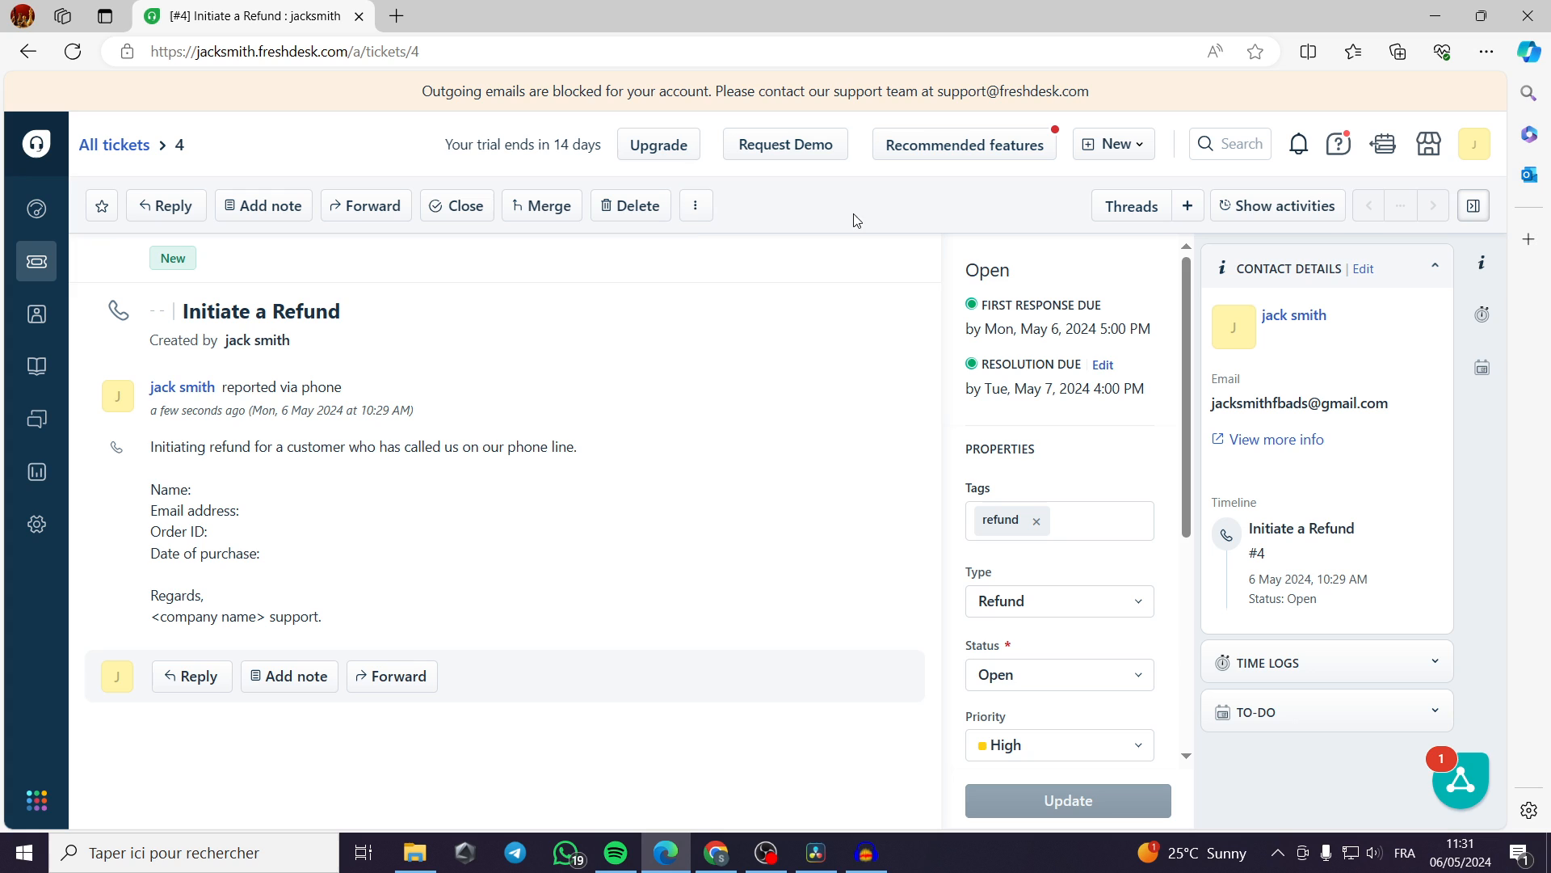
click(979, 143)
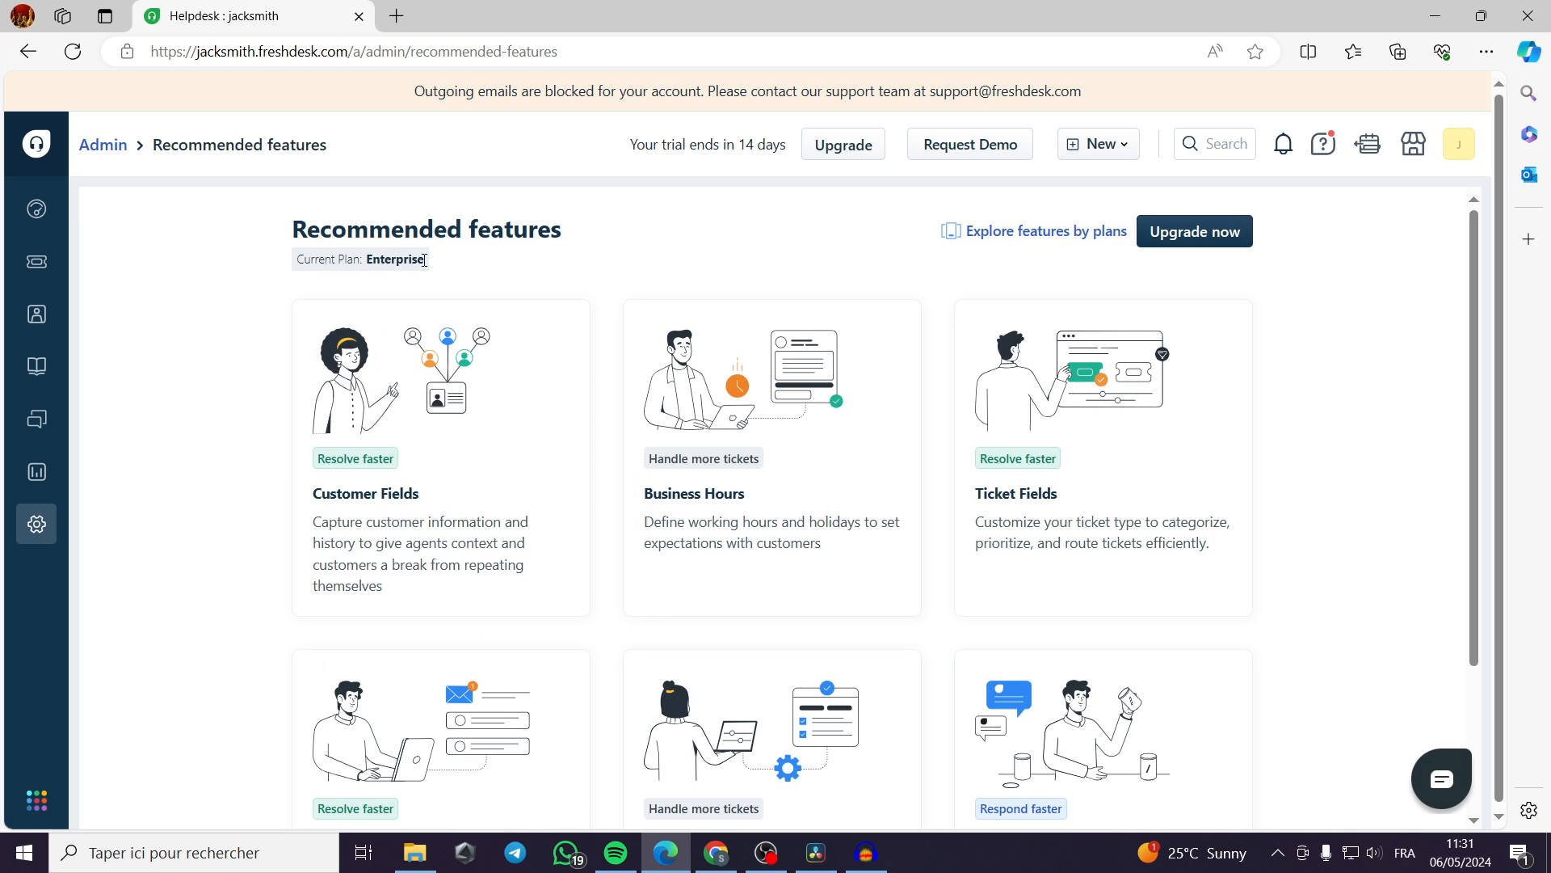
Examine the subscription plans and the features lost by switching to the Growth plan, and cancel without subscribing.
click(1220, 234)
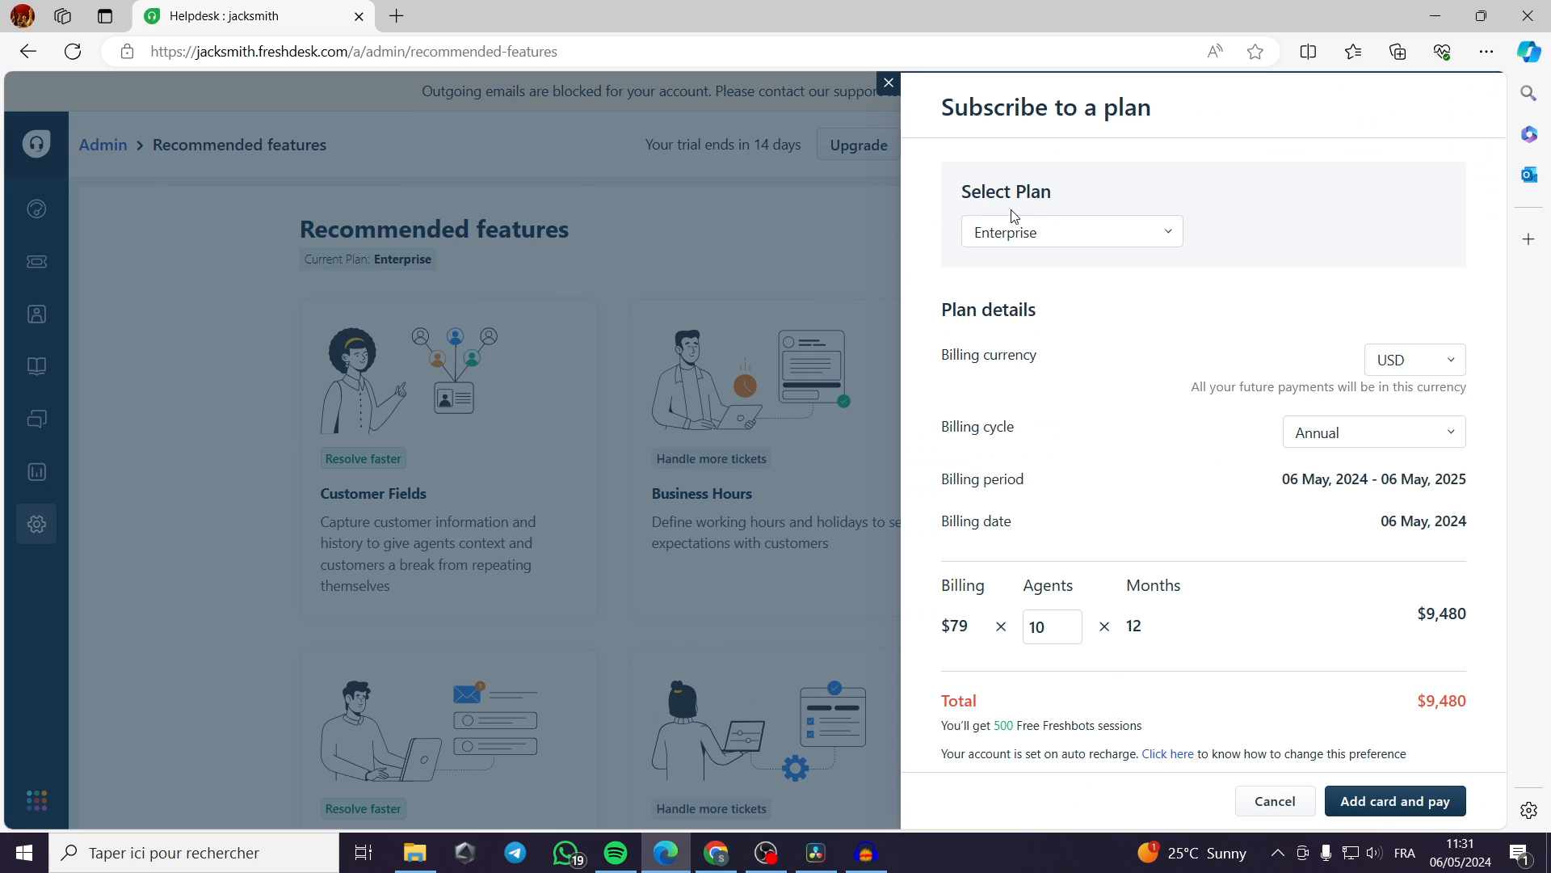
click(1050, 234)
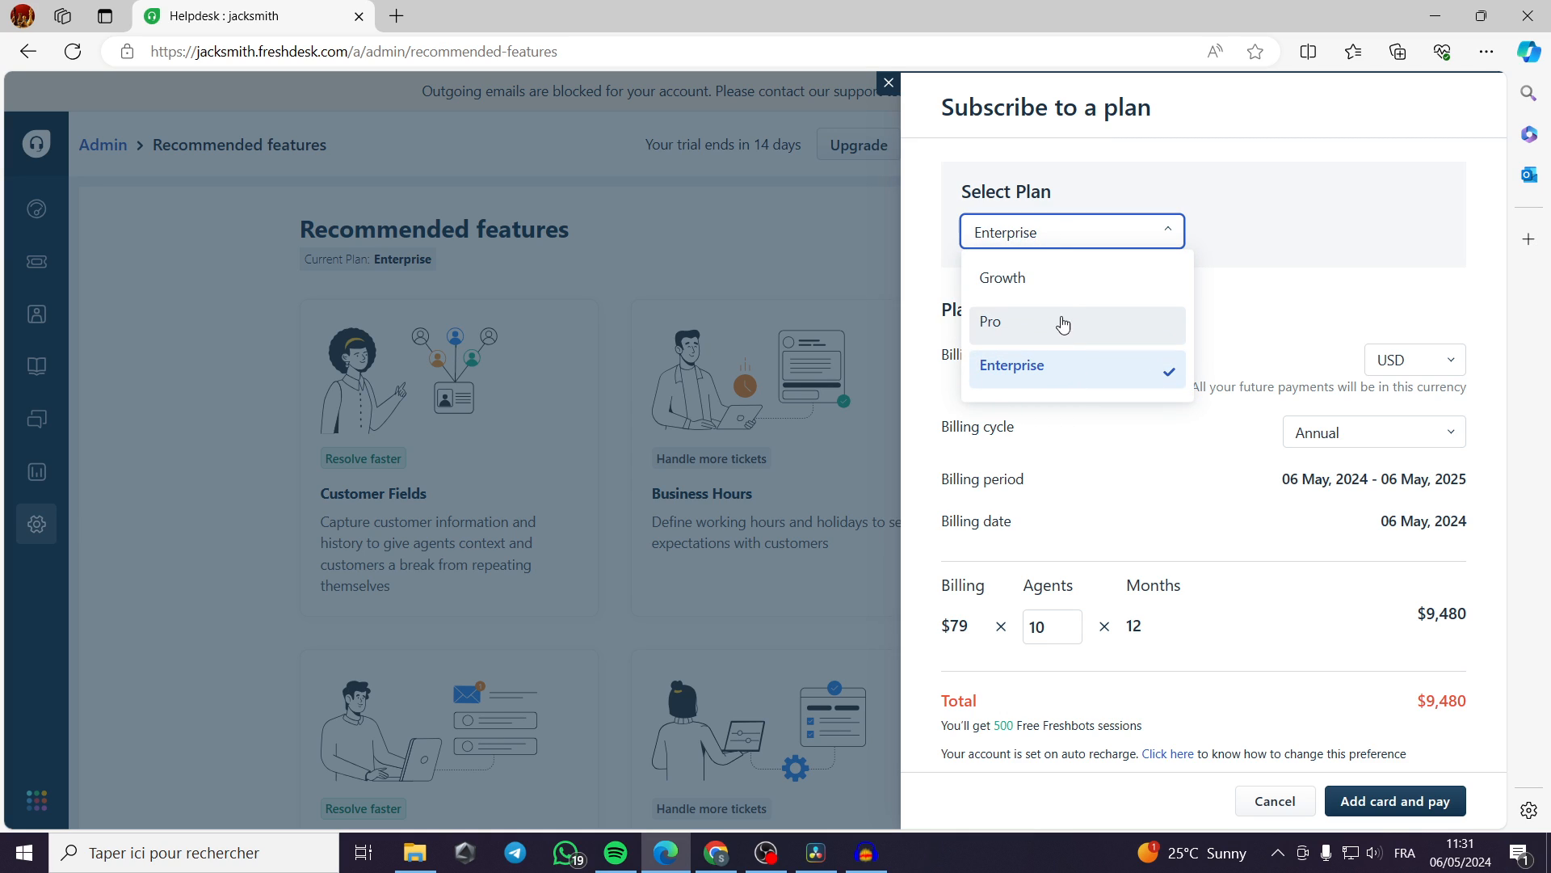
click(1076, 284)
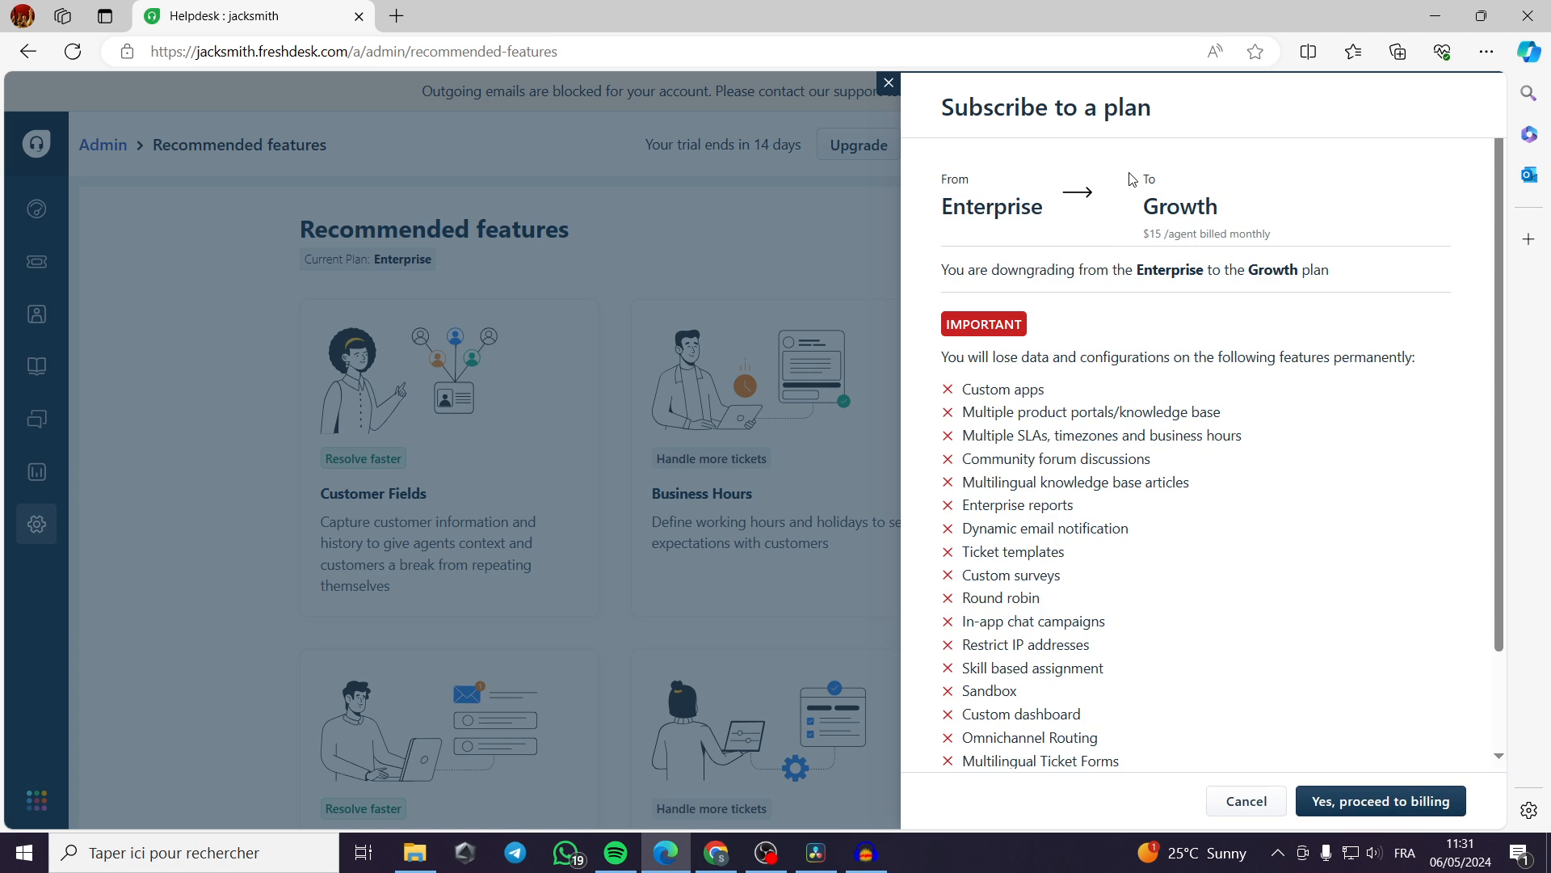
scroll(1336, 659, down, 2)
scroll(1338, 661, up, 2)
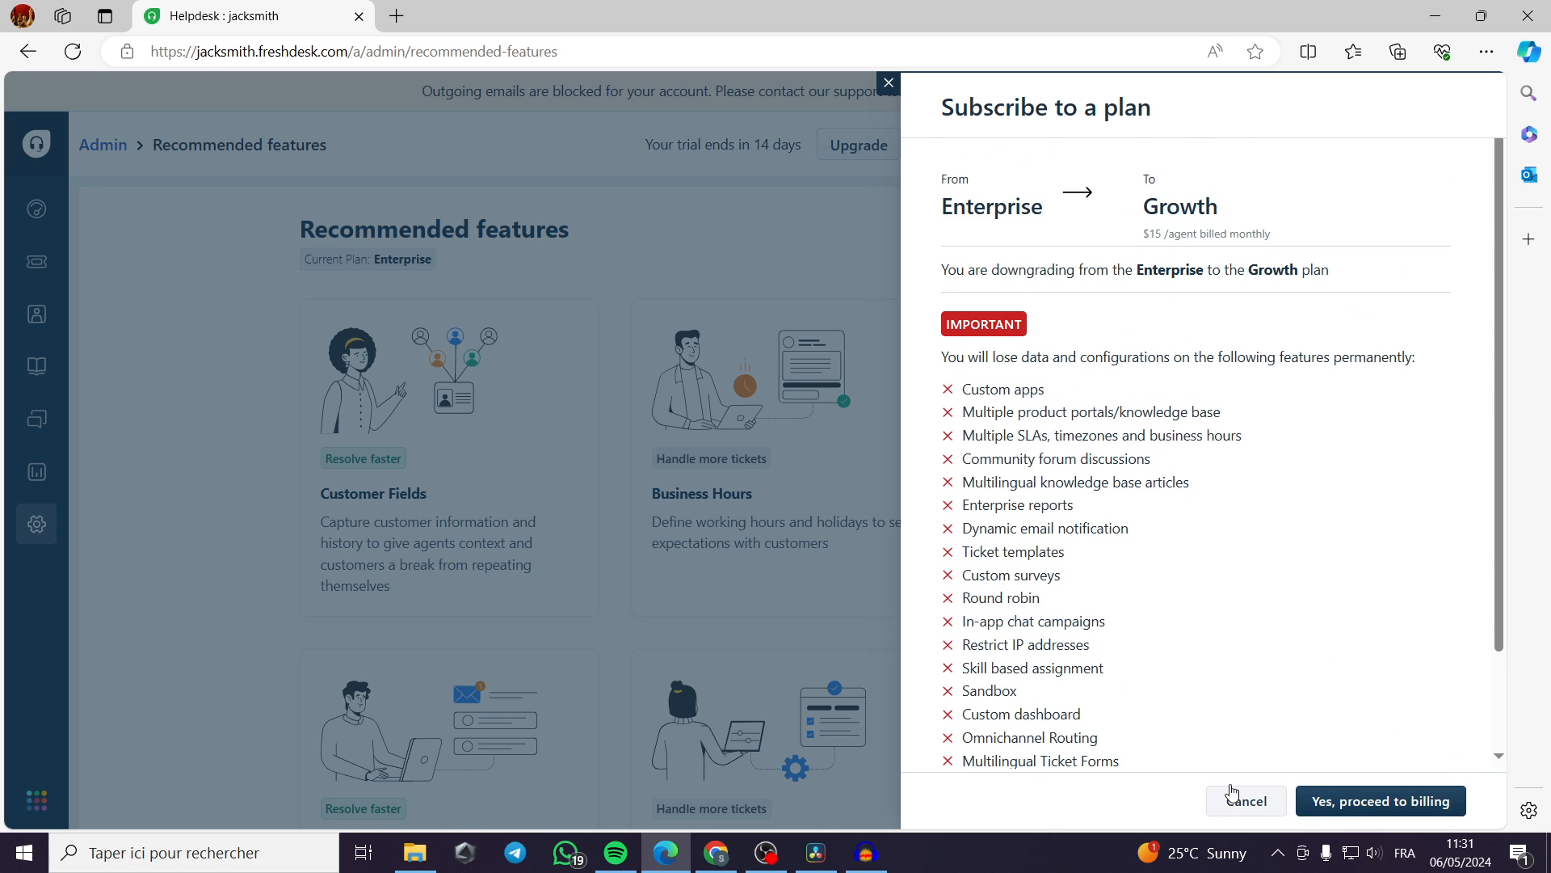
click(1267, 810)
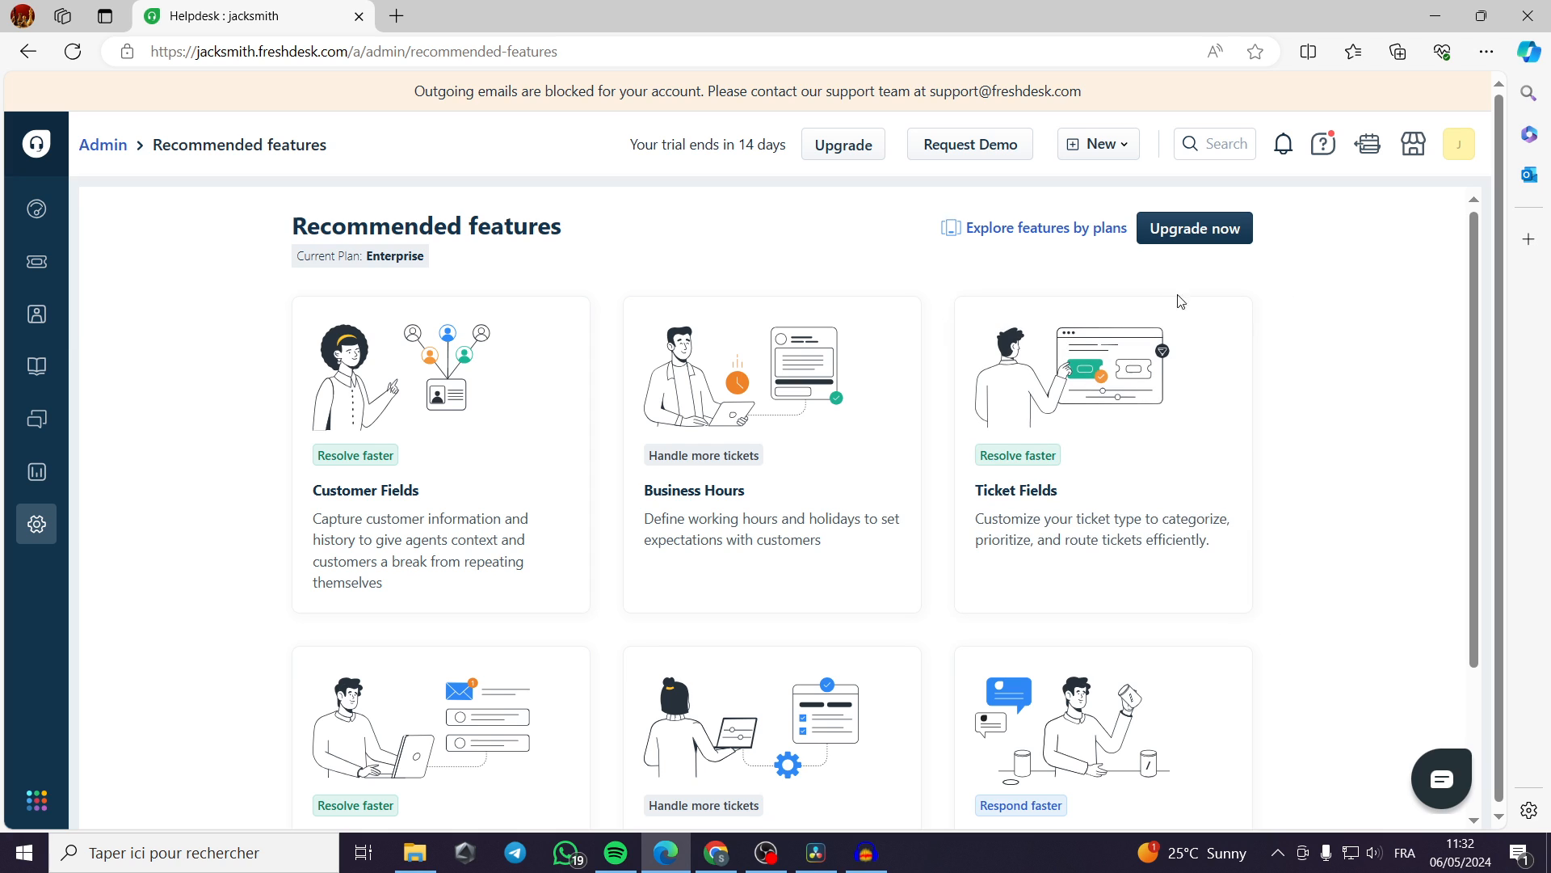
Review the recommended feature cards, and open the full list of features.
scroll(1332, 635, down, 2)
scroll(644, 610, up, 2)
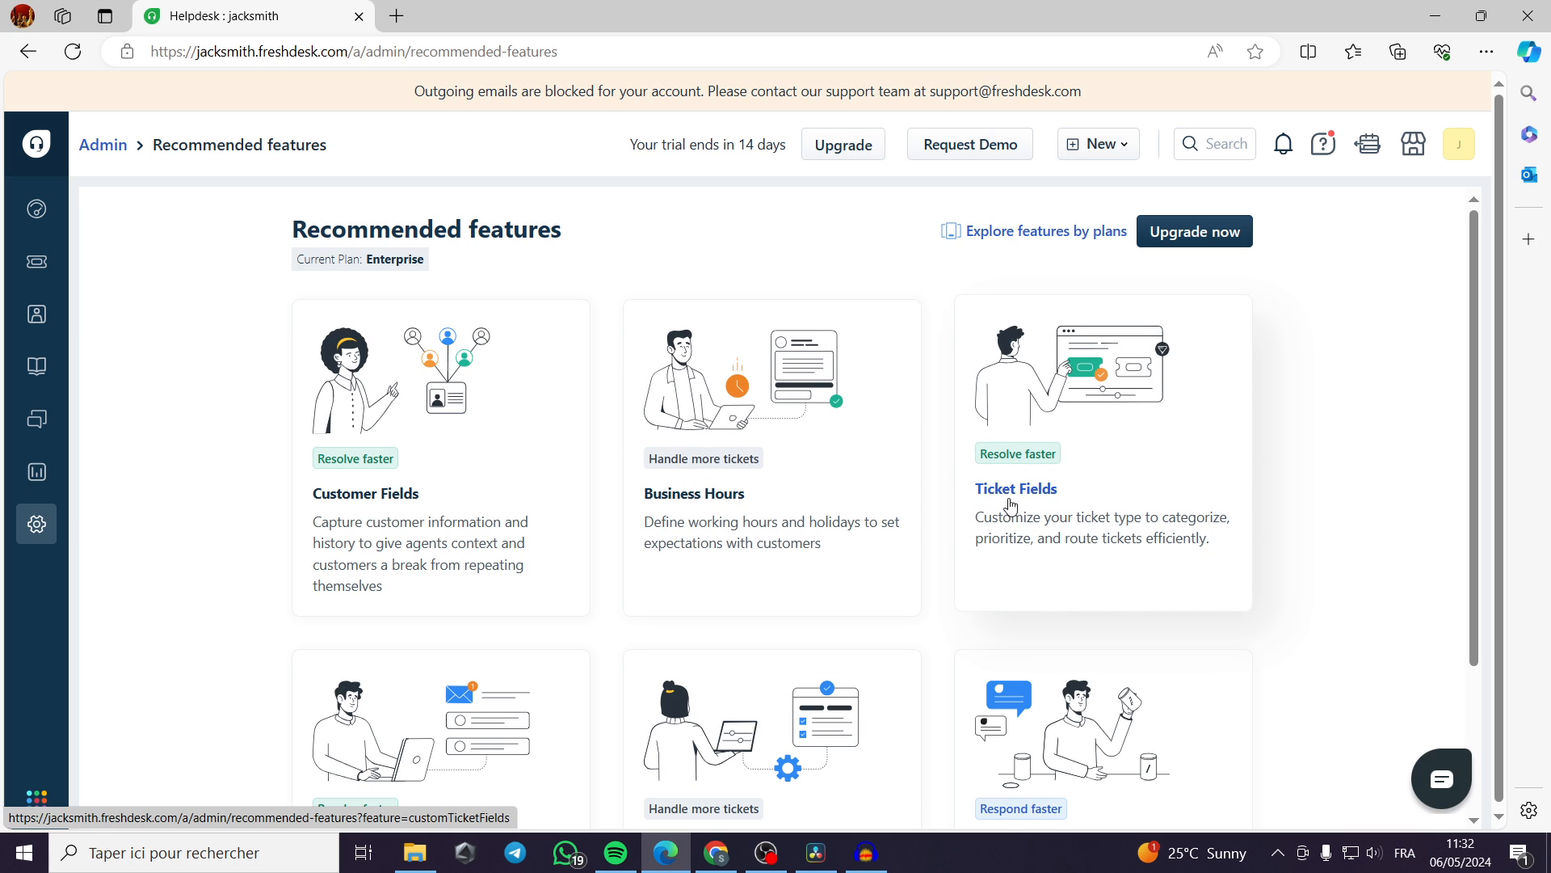
scroll(1029, 505, down, 2)
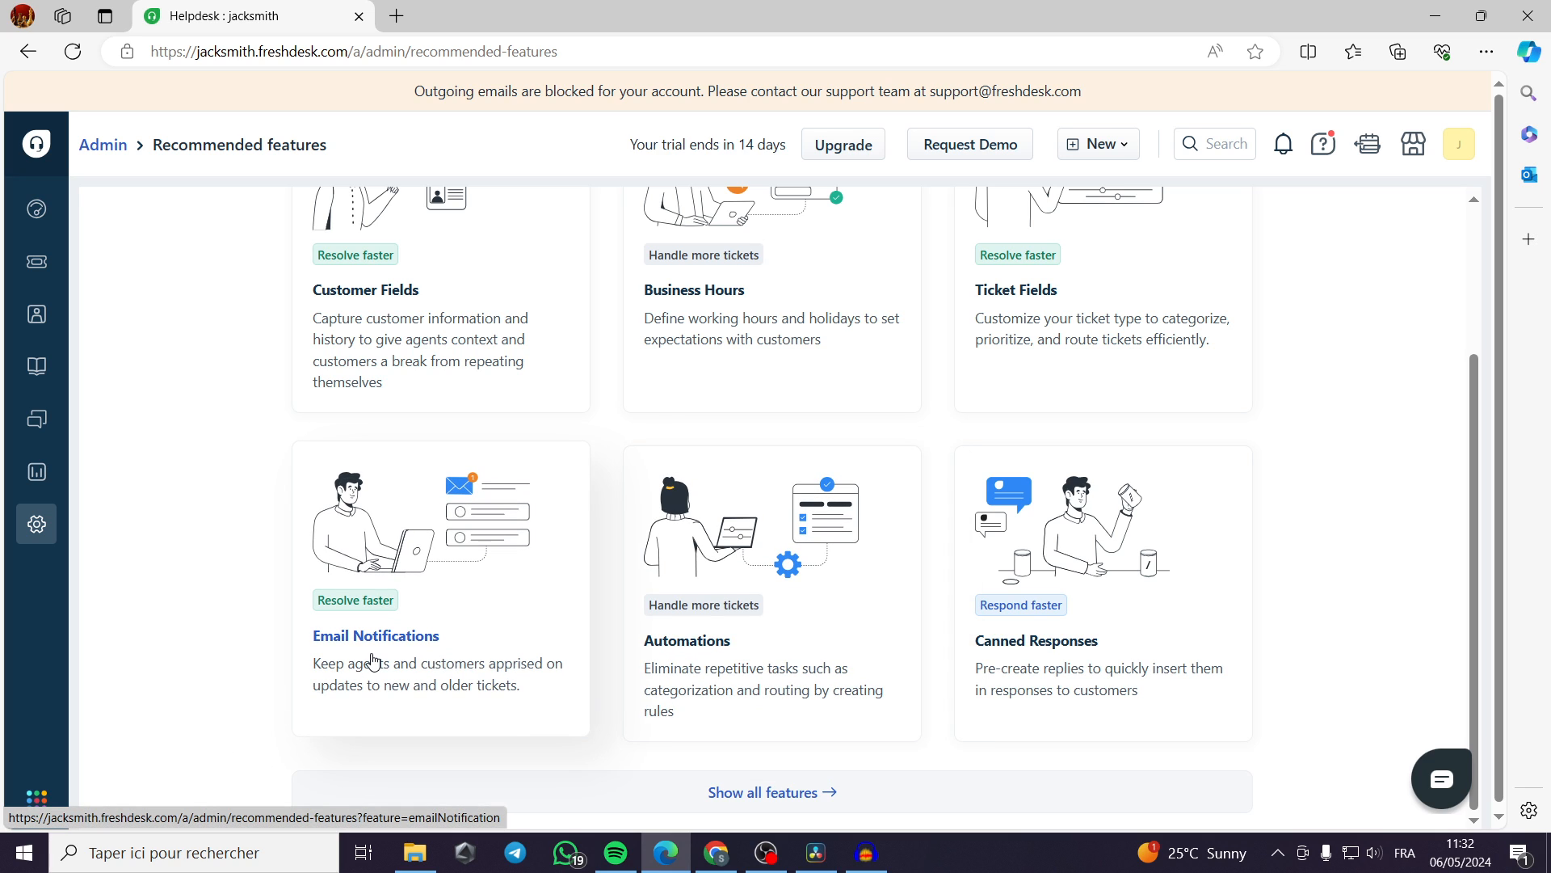
scroll(375, 662, down, 1)
click(788, 789)
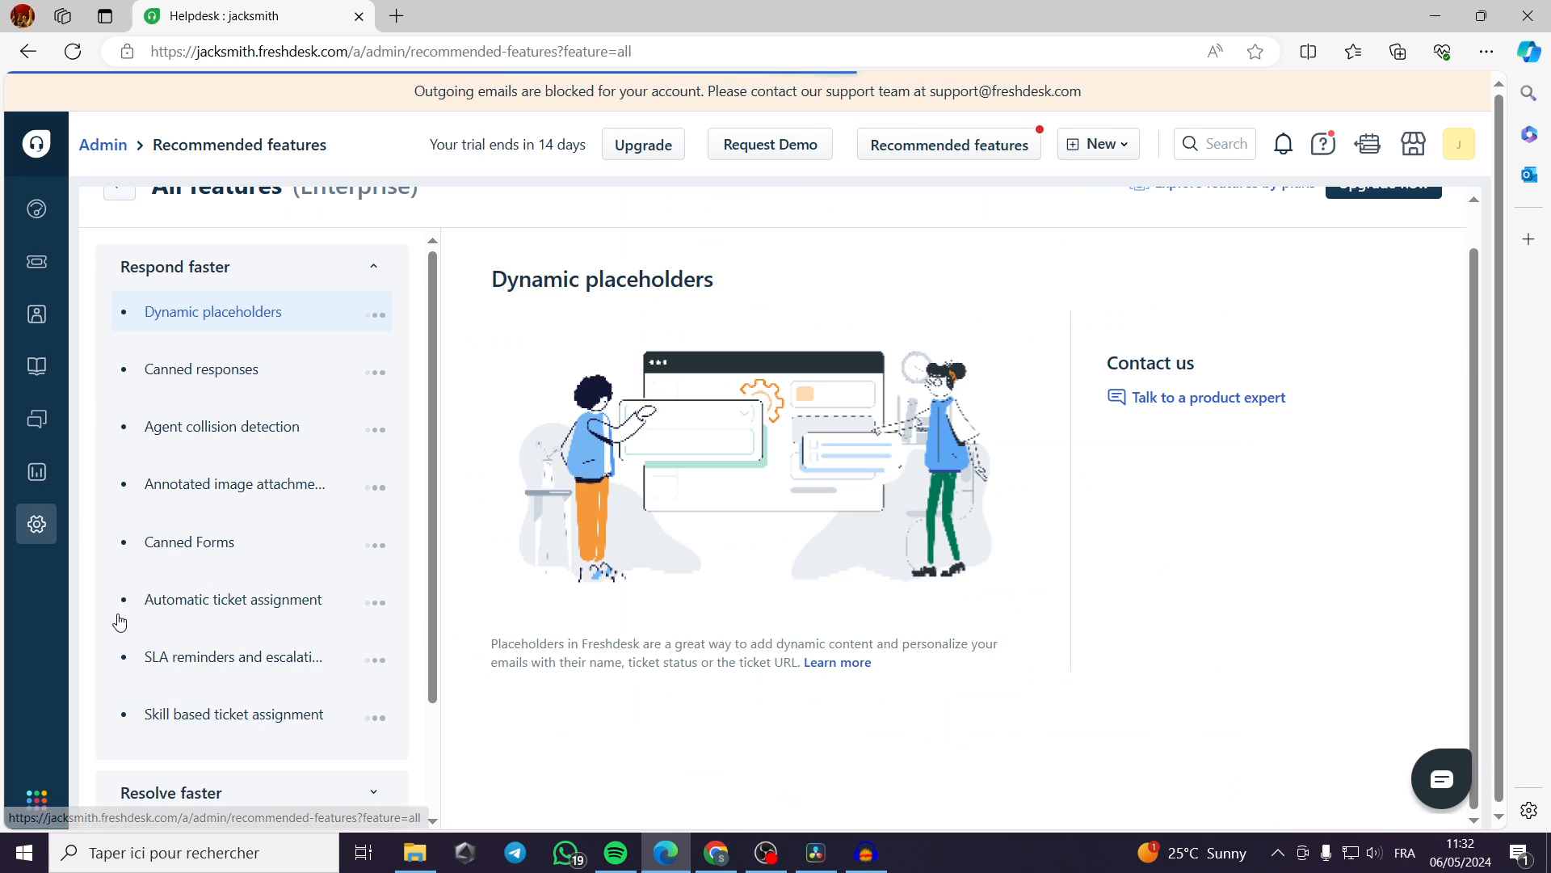